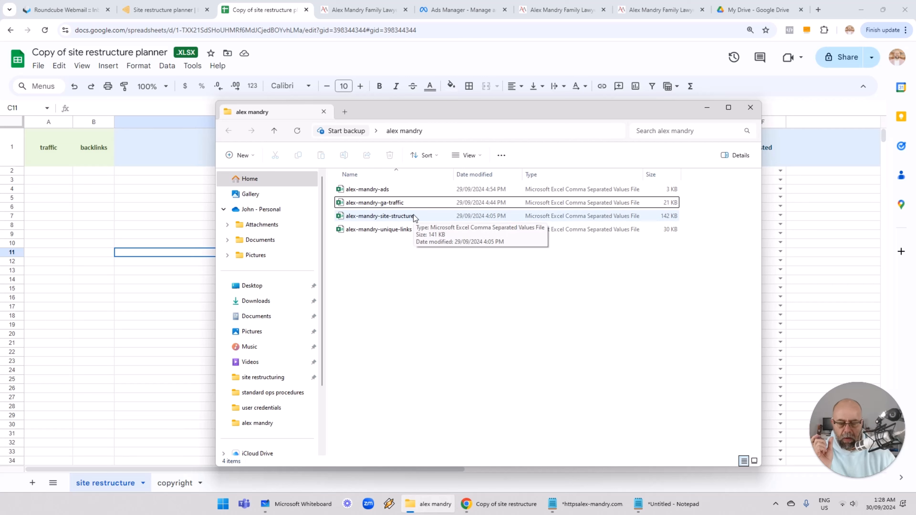
Open the alex-mandry-ga-traffic CSV file and add a blank sheet to the site restructure planner spreadsheet in Google Sheets.
{"action": "left_click", "coordinate": [409, 230]}
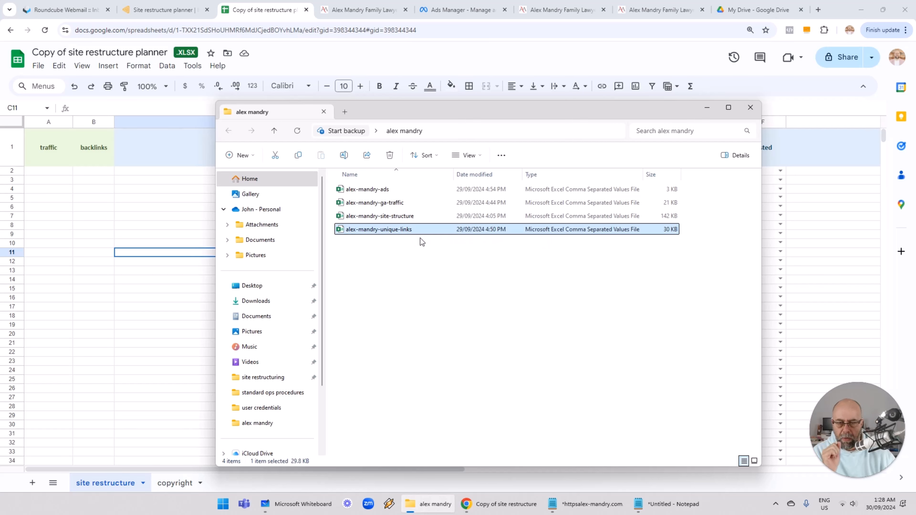
{"action": "left_click", "coordinate": [407, 204]}
{"action": "double_click", "coordinate": [407, 203]}
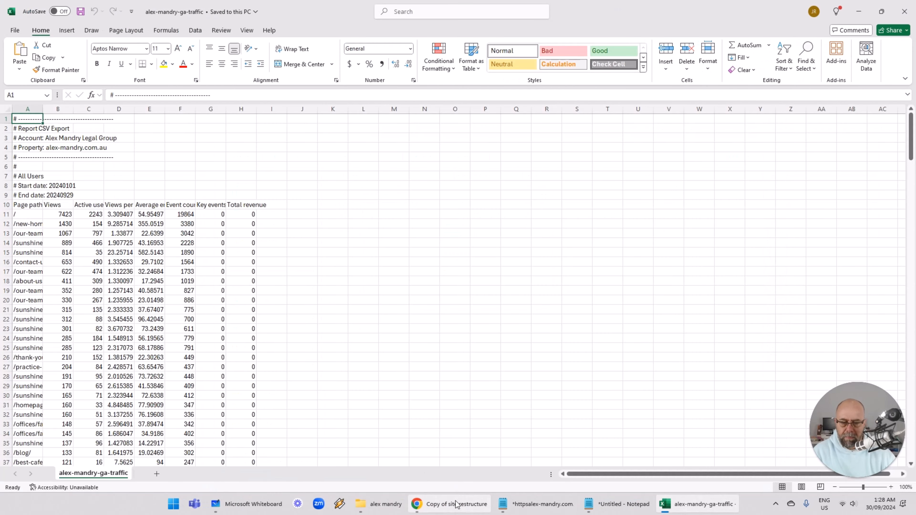
{"action": "left_click", "coordinate": [483, 504]}
{"action": "left_click", "coordinate": [32, 483]}
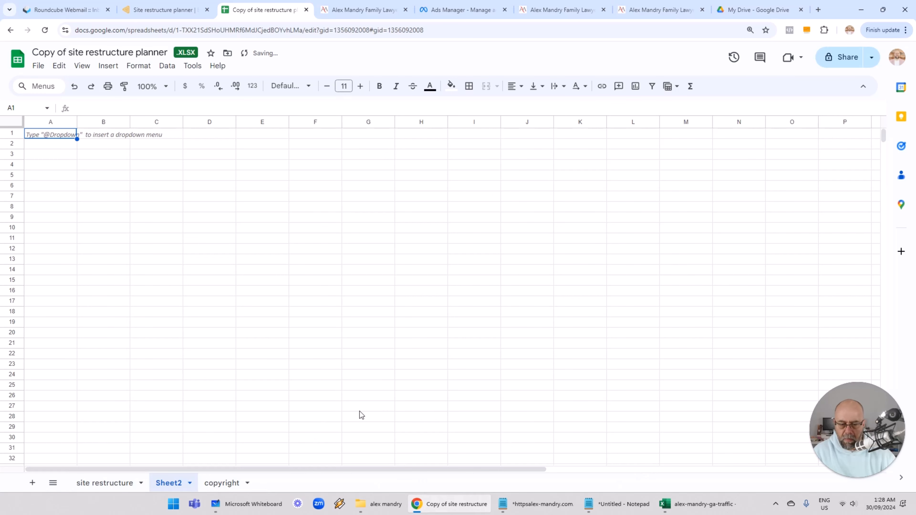
Switch to Excel and copy the entire alex-mandry-ga-traffic worksheet.
{"action": "left_click", "coordinate": [691, 506]}
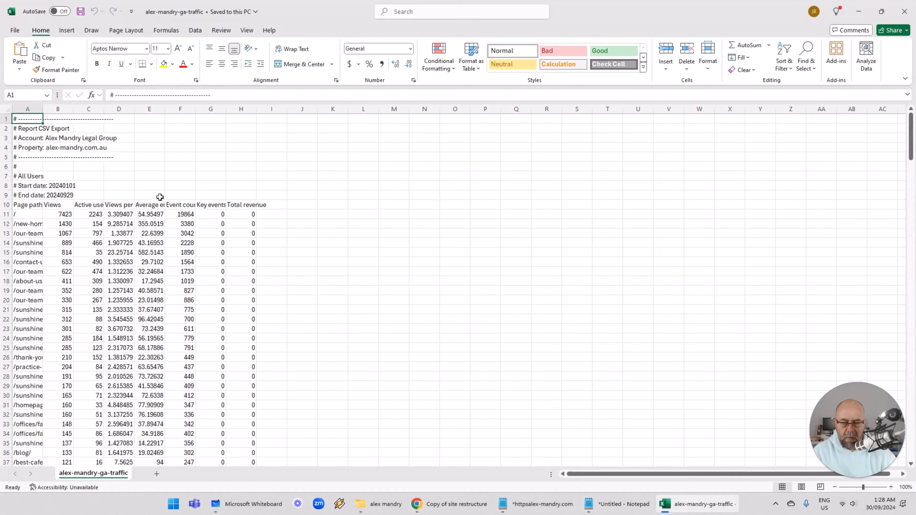
{"action": "left_click", "coordinate": [7, 110]}
{"action": "key", "text": "ctrl+c"}
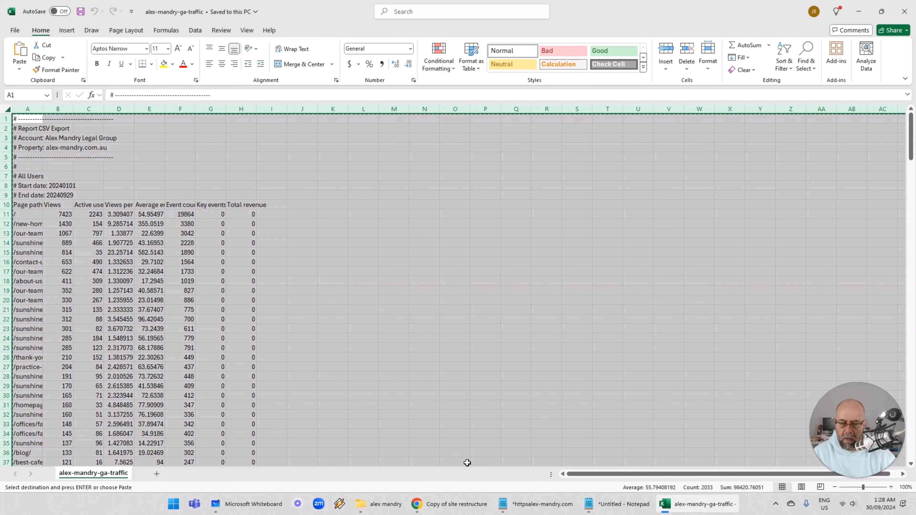
Return to the planner in Google Sheets and rename the new blank sheet as "ga data".
{"action": "left_click", "coordinate": [449, 505]}
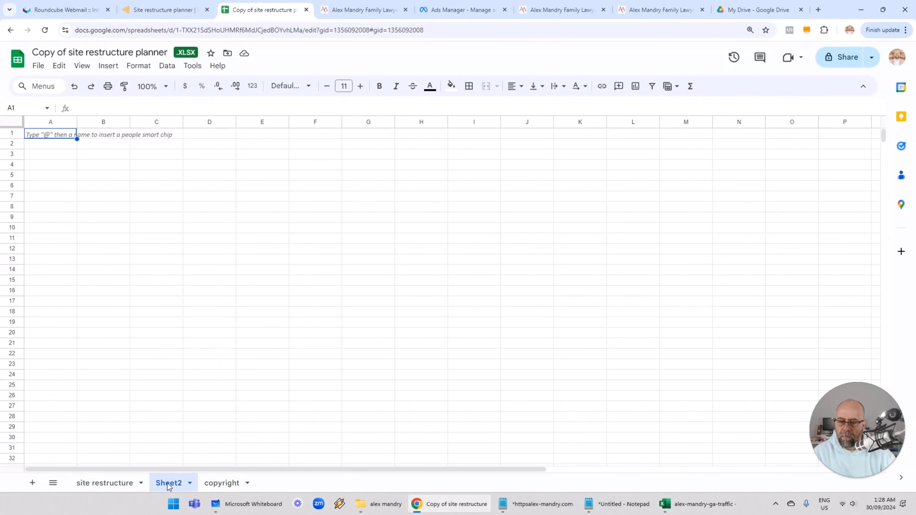
{"action": "left_click", "coordinate": [190, 483]}
{"action": "left_click", "coordinate": [195, 367]}
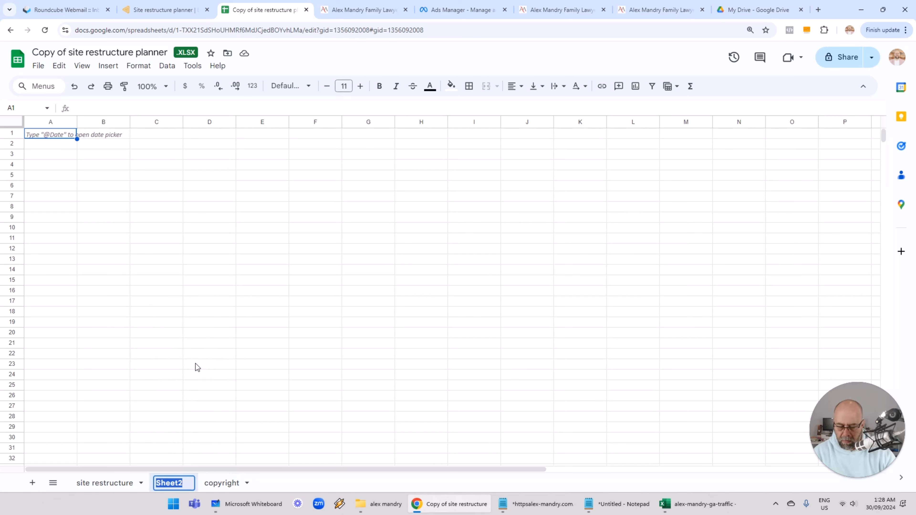
{"action": "type", "text": "ga data"}
{"action": "key", "text": "Return"}
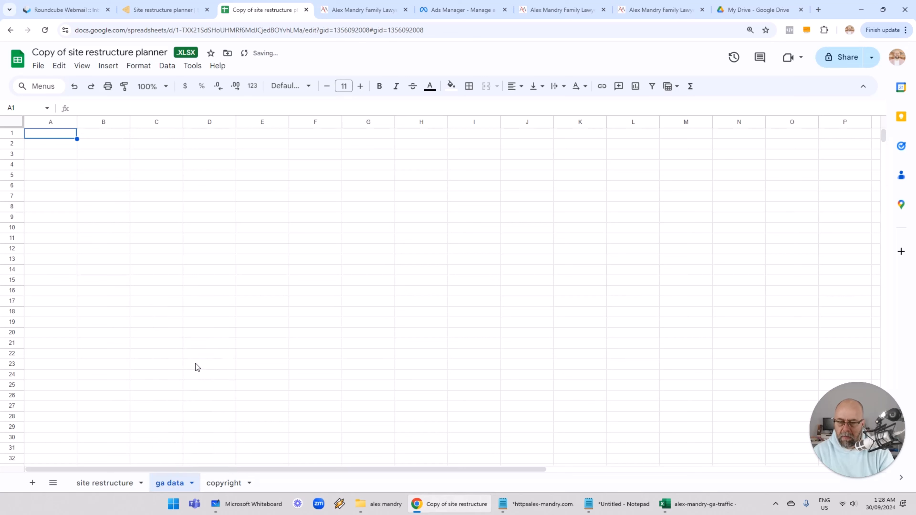
Paste the copied traffic report at cell A1 of the ga data sheet and fit column A to its page paths.
{"action": "left_click", "coordinate": [56, 136]}
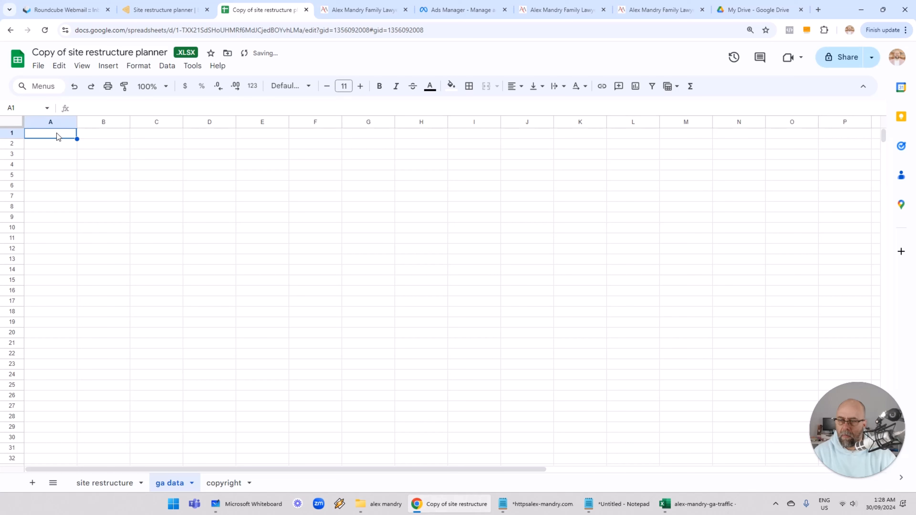
{"action": "key", "text": "ctrl+v"}
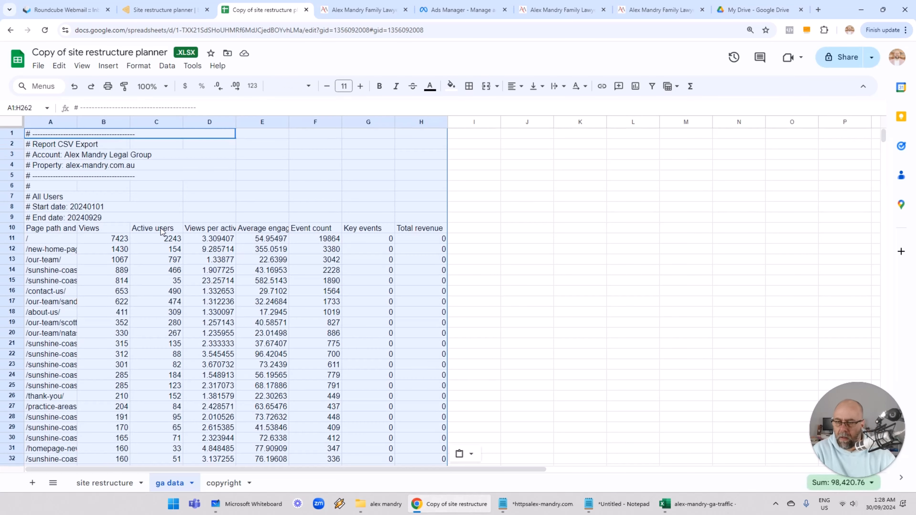
{"action": "left_click", "coordinate": [151, 199]}
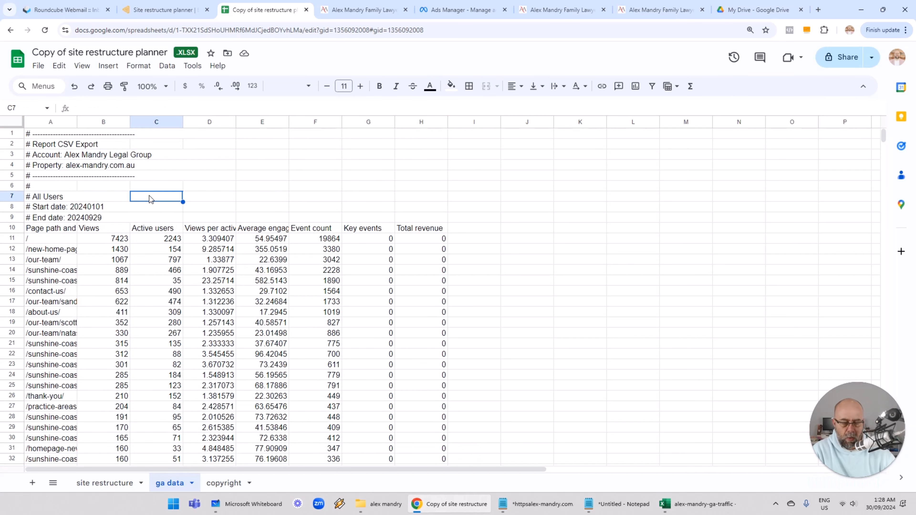
{"action": "double_click", "coordinate": [78, 123]}
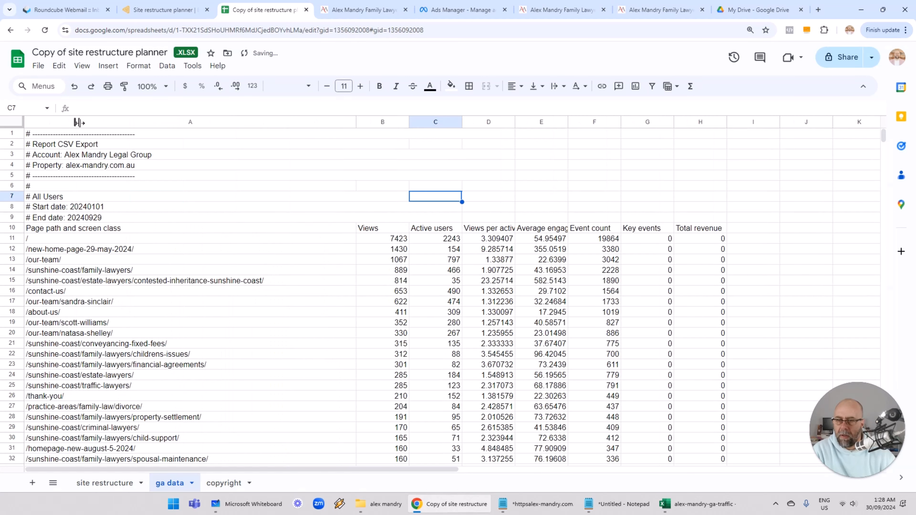
{"action": "left_click", "coordinate": [343, 275]}
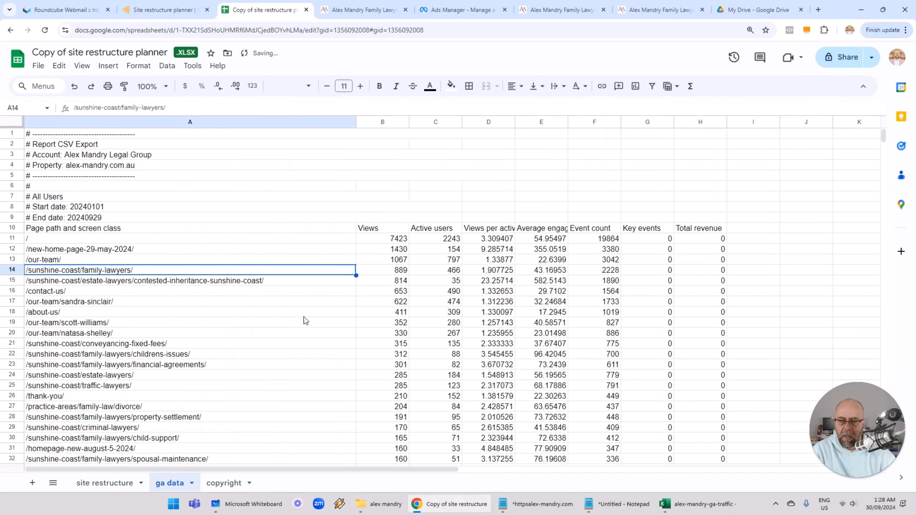
Set the font size of the whole ga data sheet to 9 and narrow column A closer to the page paths.
{"action": "left_click", "coordinate": [14, 122]}
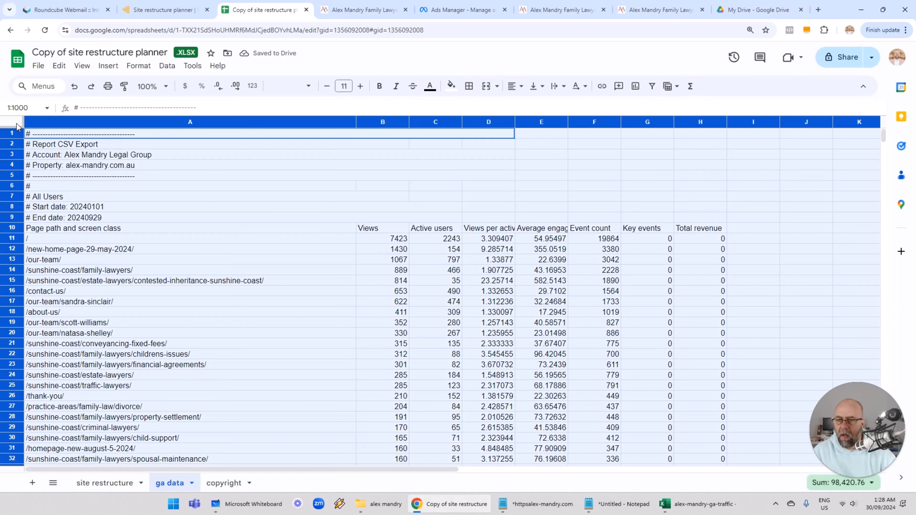
{"action": "left_click", "coordinate": [326, 88]}
{"action": "left_click", "coordinate": [326, 89]}
{"action": "left_click", "coordinate": [302, 265]}
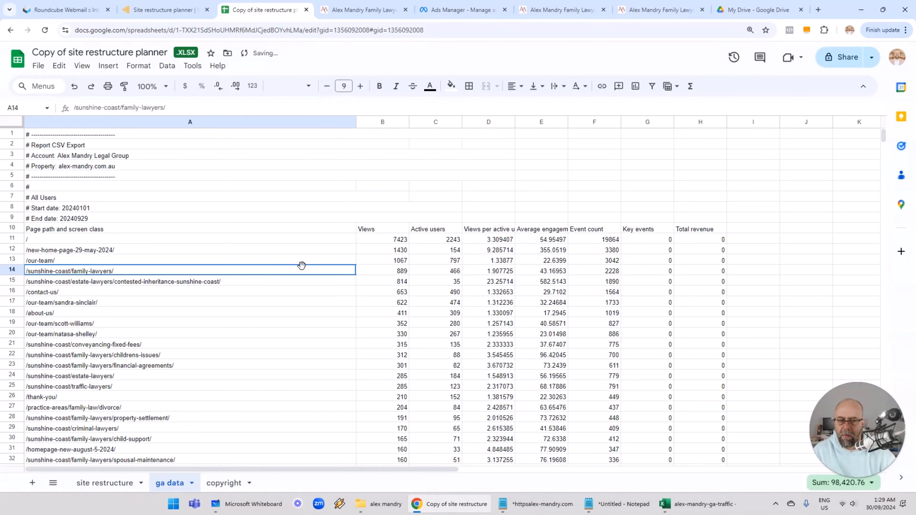
{"action": "left_click_drag", "start_coordinate": [356, 122], "coordinate": [300, 122]}
{"action": "left_click", "coordinate": [238, 241]}
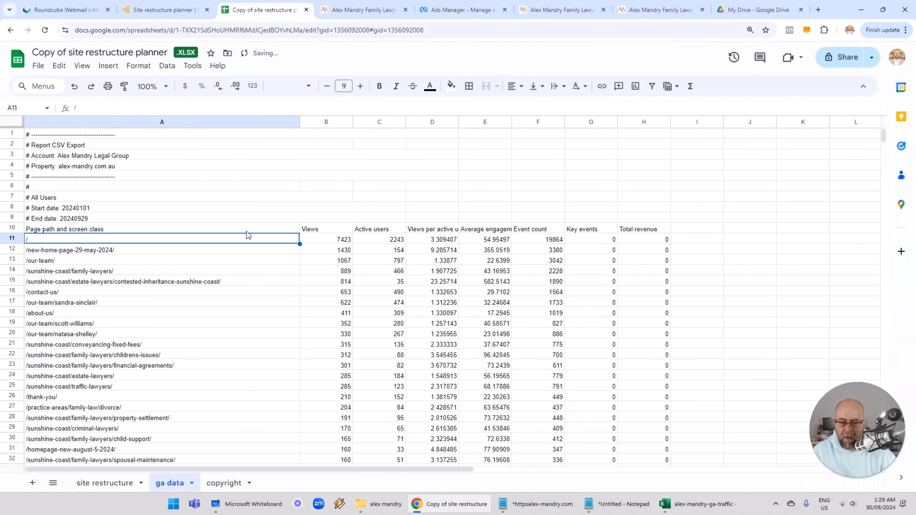
Open the alex-mandry-site-structure CSV file from the folder and copy its entire worksheet.
{"action": "left_click", "coordinate": [389, 509]}
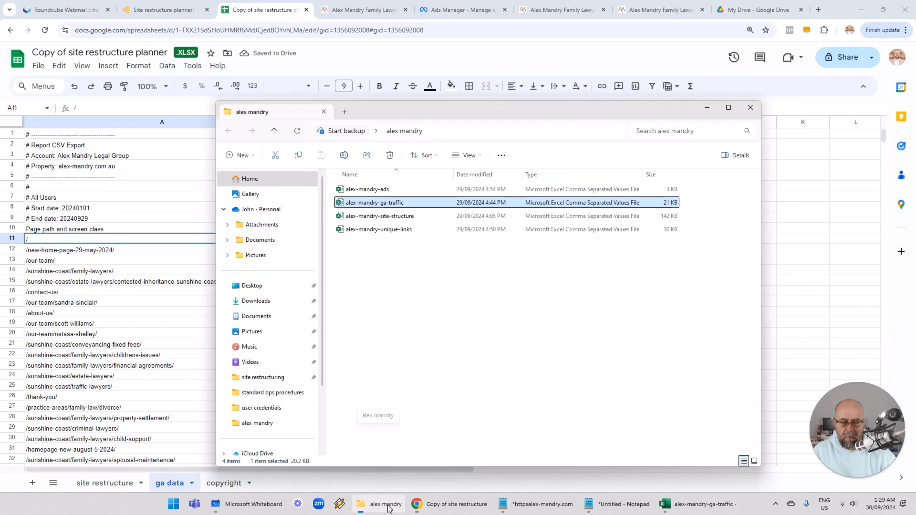
{"action": "double_click", "coordinate": [376, 216]}
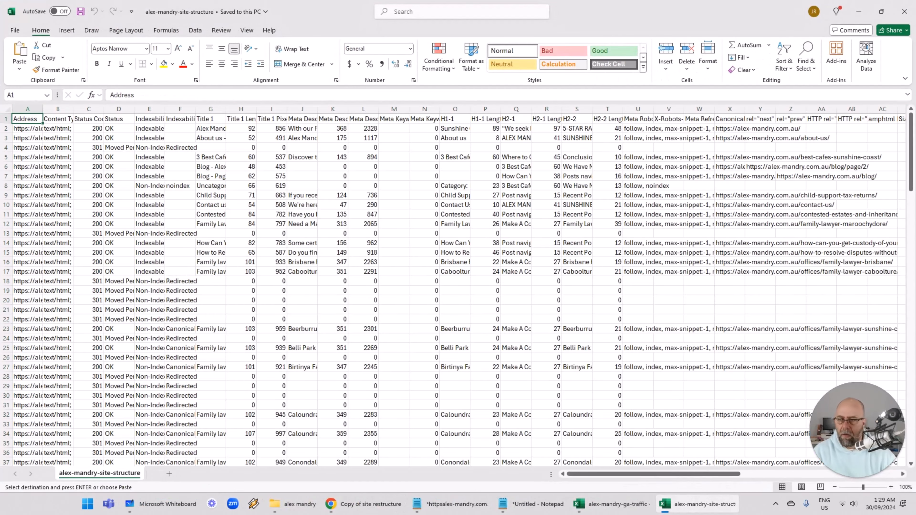
{"action": "left_click", "coordinate": [7, 108]}
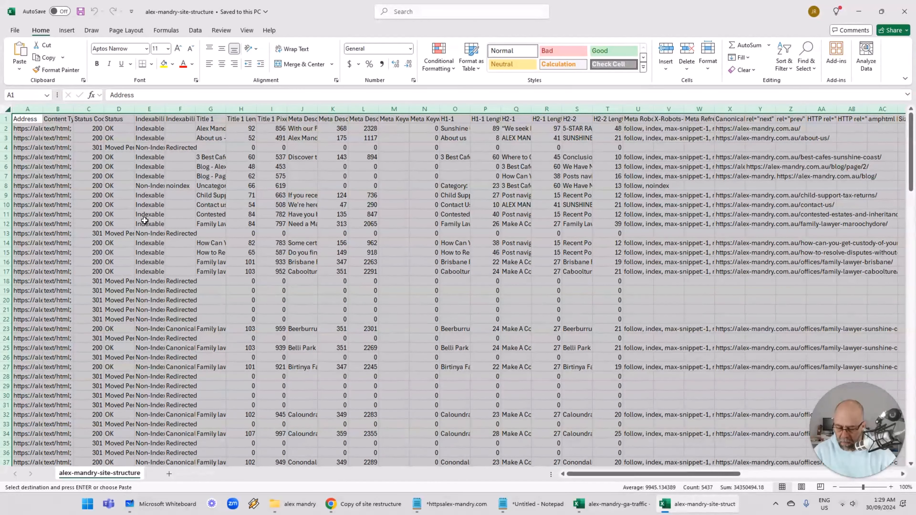
{"action": "key", "text": "ctrl+c"}
Add a new sheet to the planner in Google Sheets and paste the copied site structure data into it.
{"action": "left_click", "coordinate": [364, 504]}
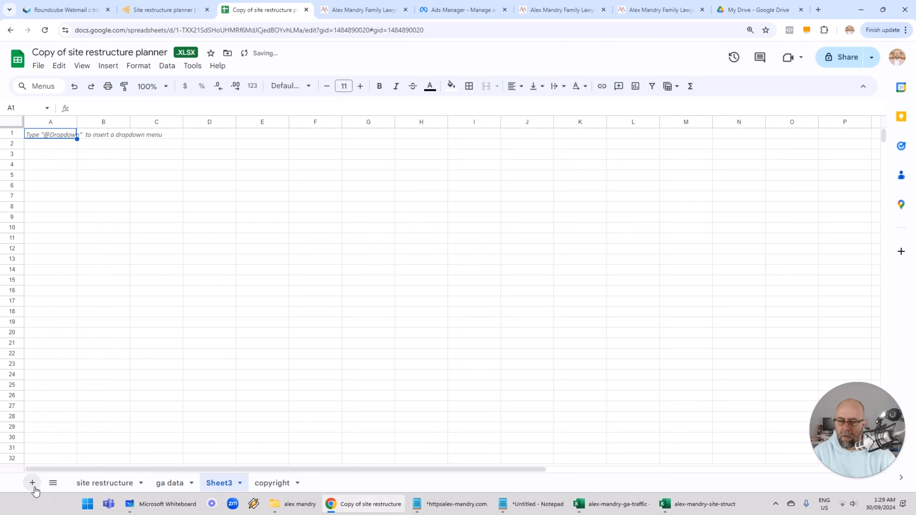
{"action": "left_click", "coordinate": [32, 484]}
{"action": "left_click", "coordinate": [16, 124]}
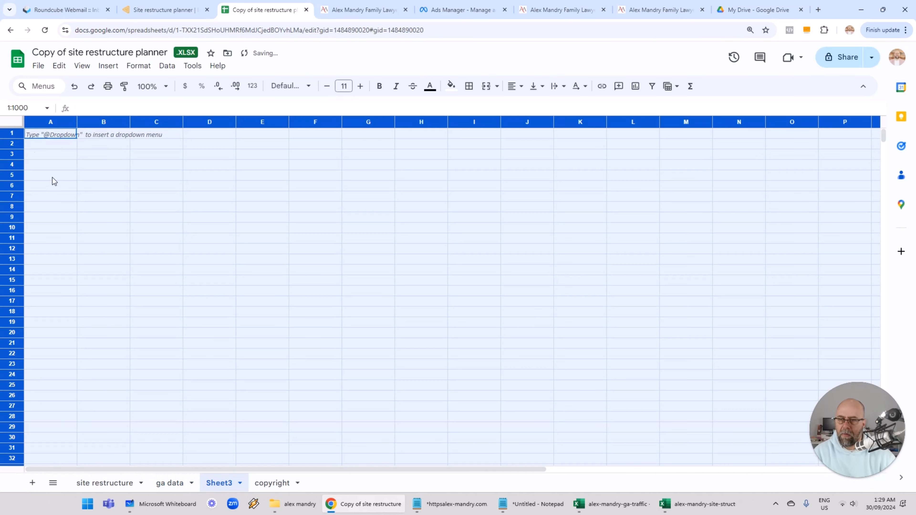
{"action": "key", "text": "ctrl+v"}
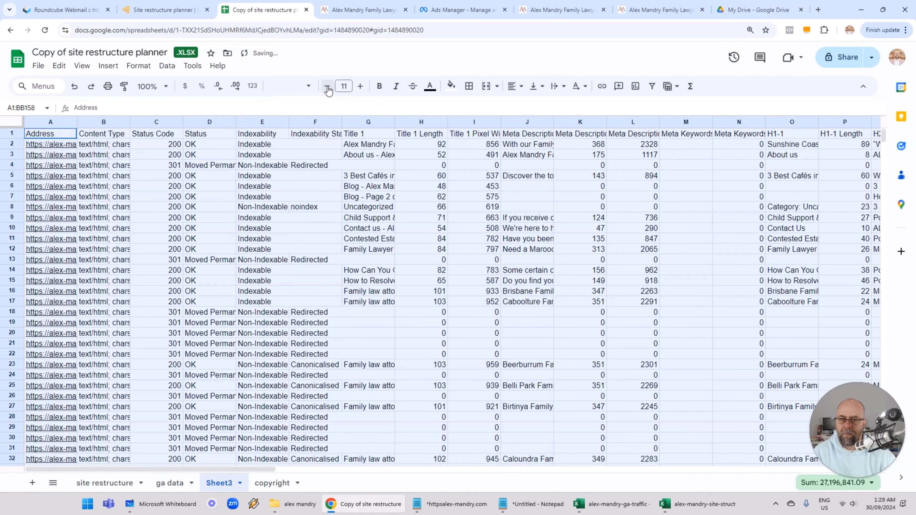
Set the pasted site structure data to font size 9 and widen the Address column to show the full URLs.
{"action": "left_click", "coordinate": [346, 240]}
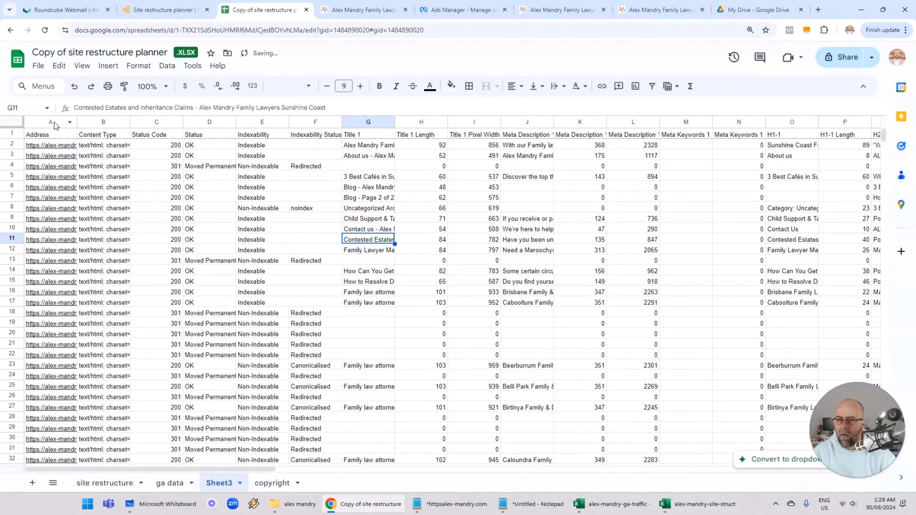
{"action": "left_click_drag", "start_coordinate": [76, 122], "coordinate": [373, 144]}
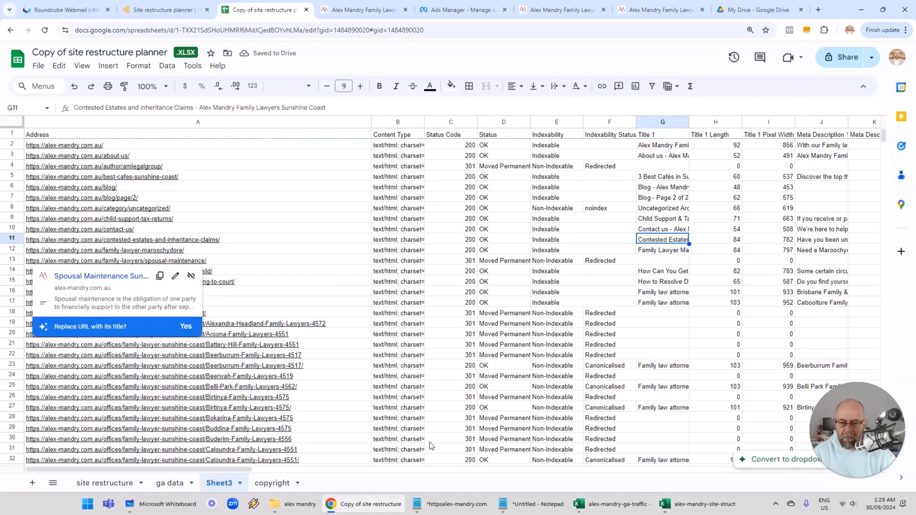
Rename the site structure data sheet as "original structure".
{"action": "right_click", "coordinate": [214, 486]}
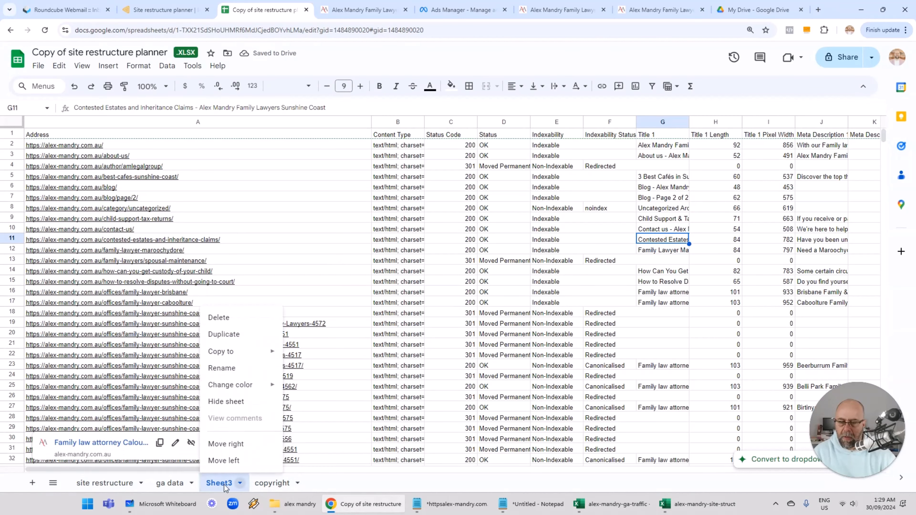
{"action": "left_click", "coordinate": [242, 372]}
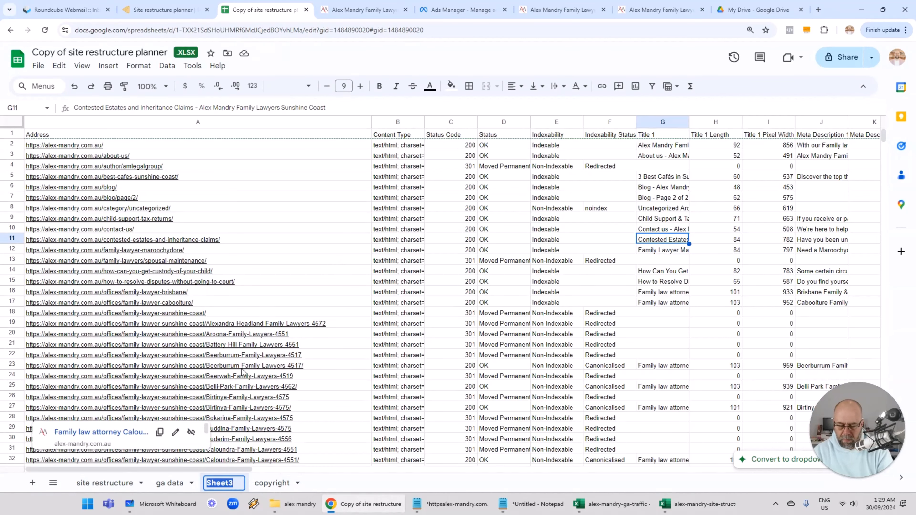
{"action": "type", "text": "original si"}
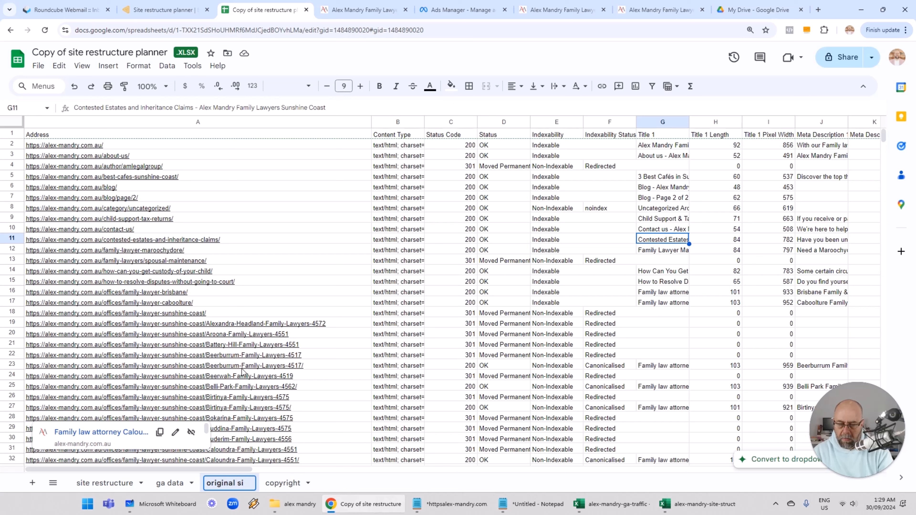
{"action": "type", "text": "ructure"}
{"action": "key", "text": "Return"}
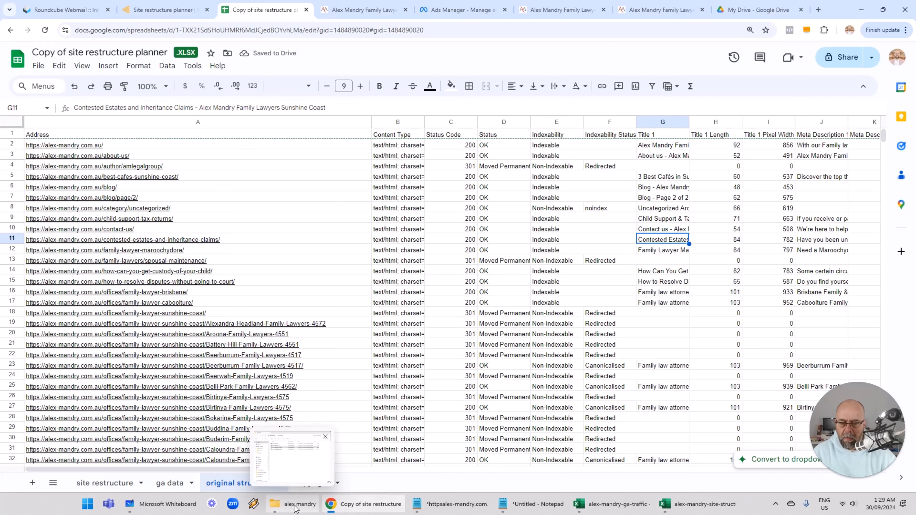
{"action": "left_click", "coordinate": [285, 504]}
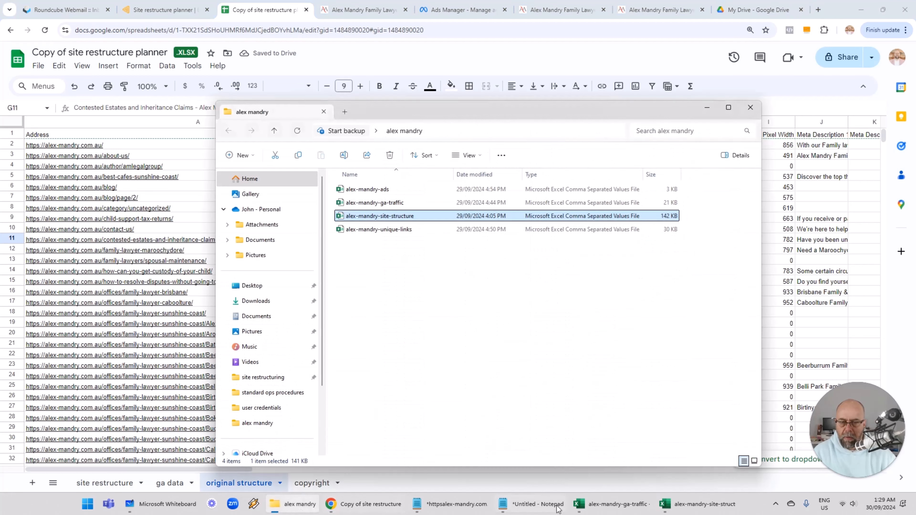
{"action": "double_click", "coordinate": [377, 234]}
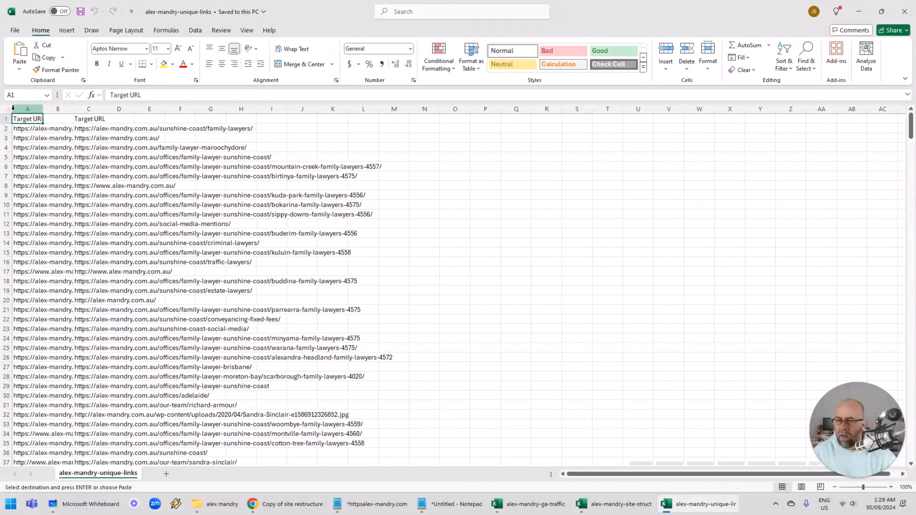
{"action": "left_click", "coordinate": [6, 108]}
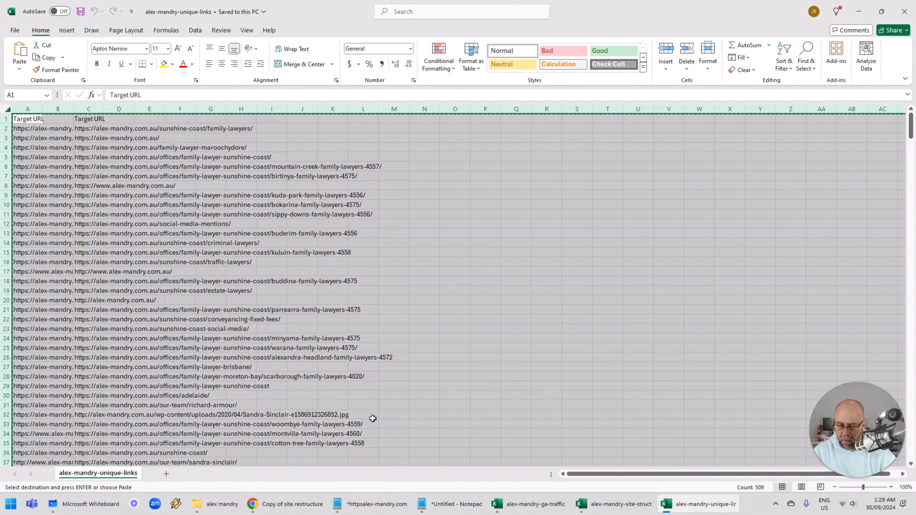
Paste the copied unique links into a new sheet of the planner in Google Sheets and reduce their font size.
{"action": "mouse_move", "coordinate": [284, 504]}
{"action": "left_click", "coordinate": [287, 453]}
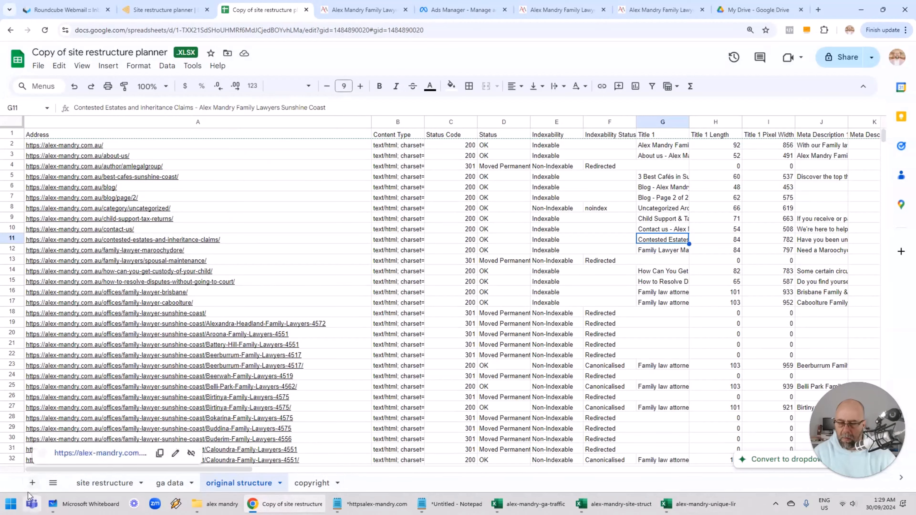
{"action": "left_click", "coordinate": [32, 483]}
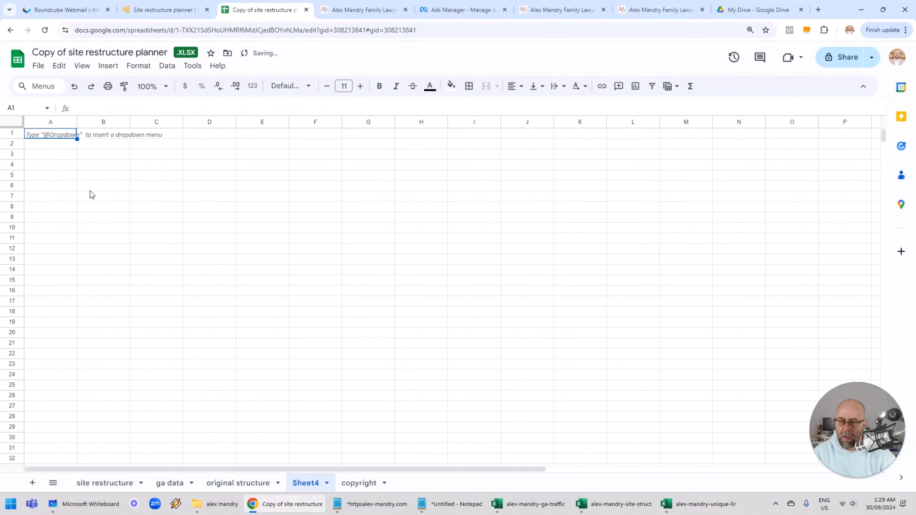
{"action": "key", "text": "ctrl+v"}
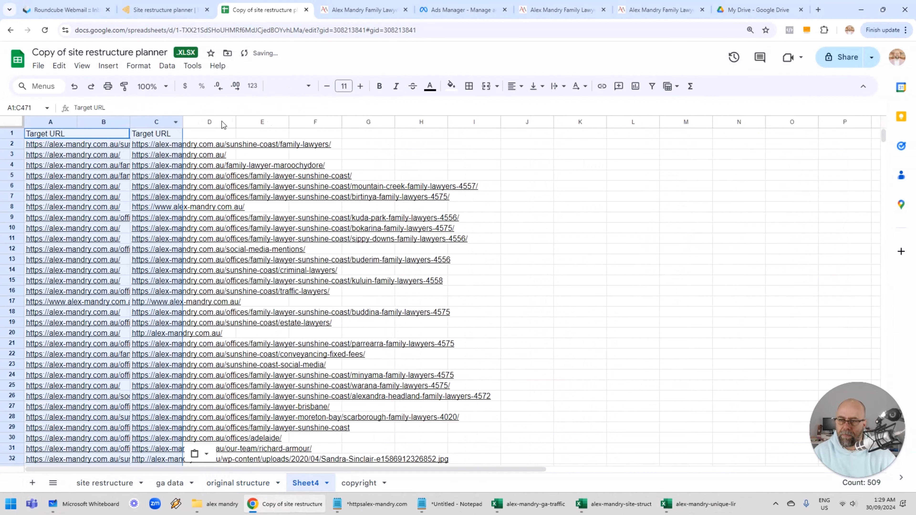
{"action": "left_click", "coordinate": [327, 86]}
{"action": "left_click", "coordinate": [474, 259]}
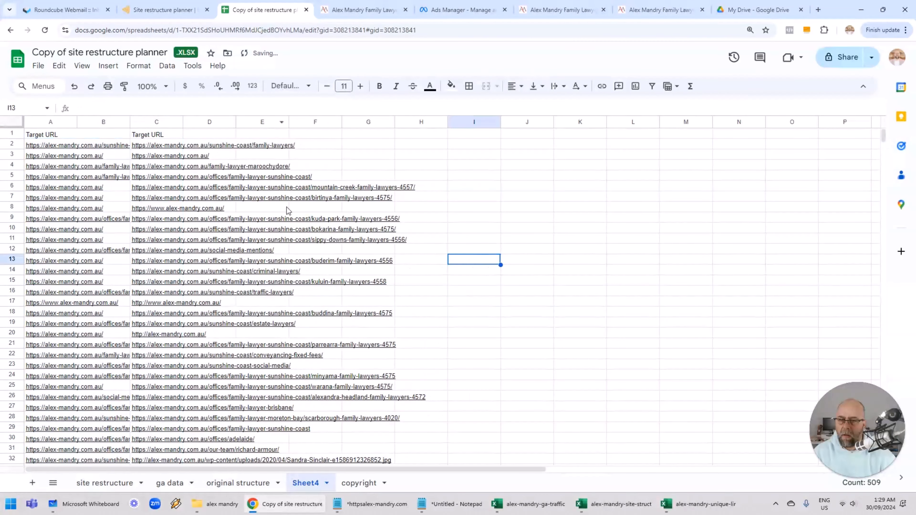
Widen columns A and B of the pasted links sheet so the full URLs fit.
{"action": "left_click_drag", "start_coordinate": [130, 122], "coordinate": [359, 188]}
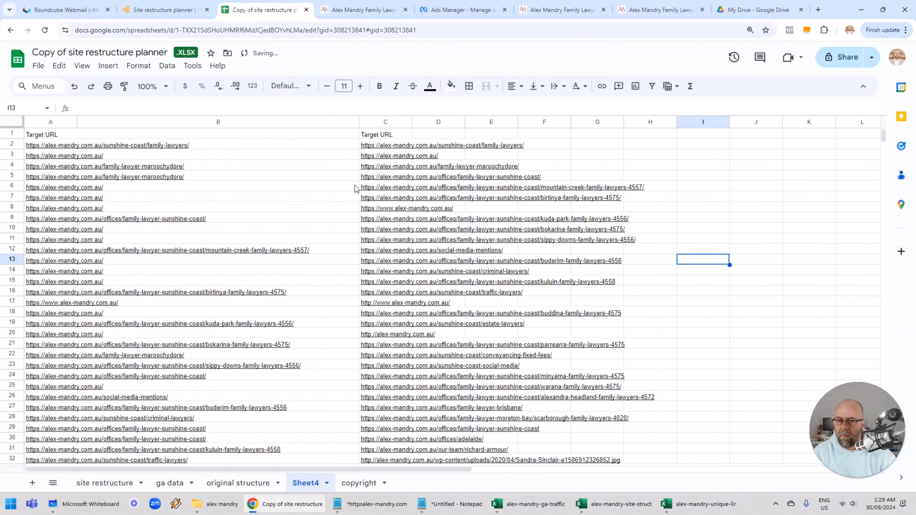
{"action": "left_click_drag", "start_coordinate": [77, 122], "coordinate": [293, 124]}
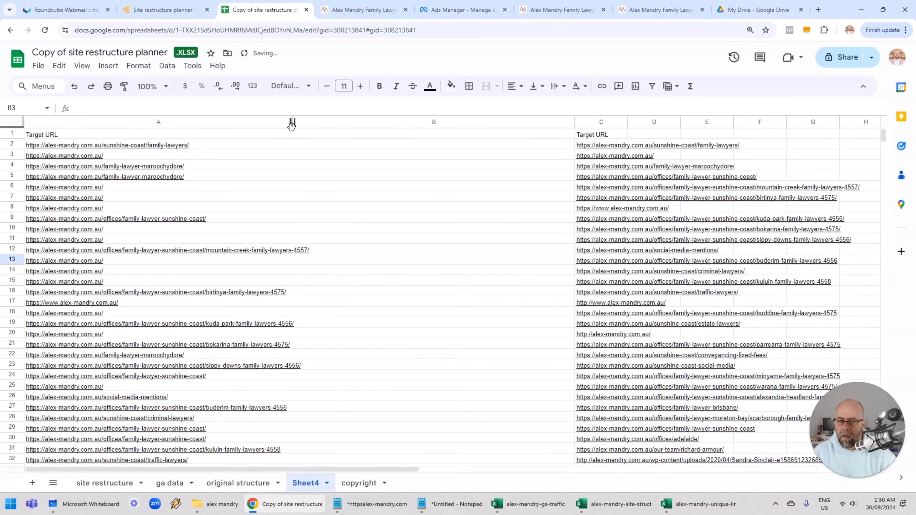
{"action": "left_click_drag", "start_coordinate": [573, 121], "coordinate": [377, 122]}
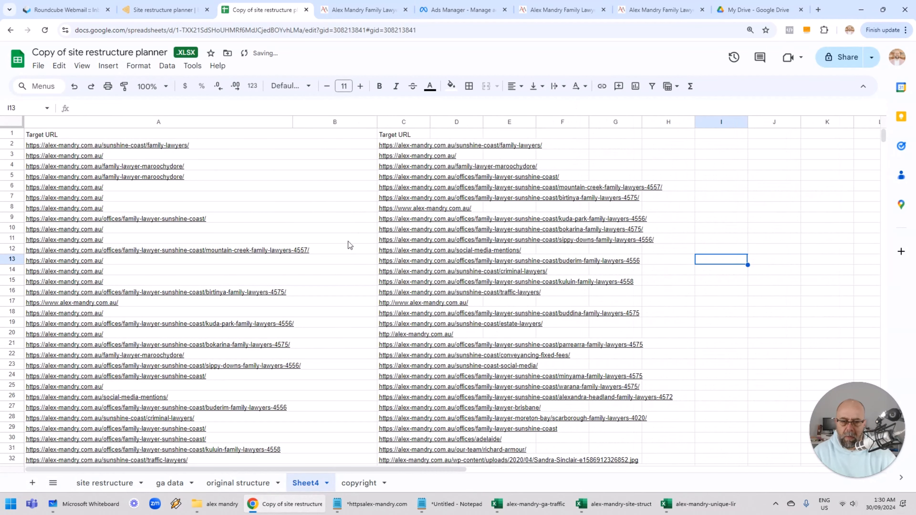
{"action": "mouse_move", "coordinate": [276, 226]}
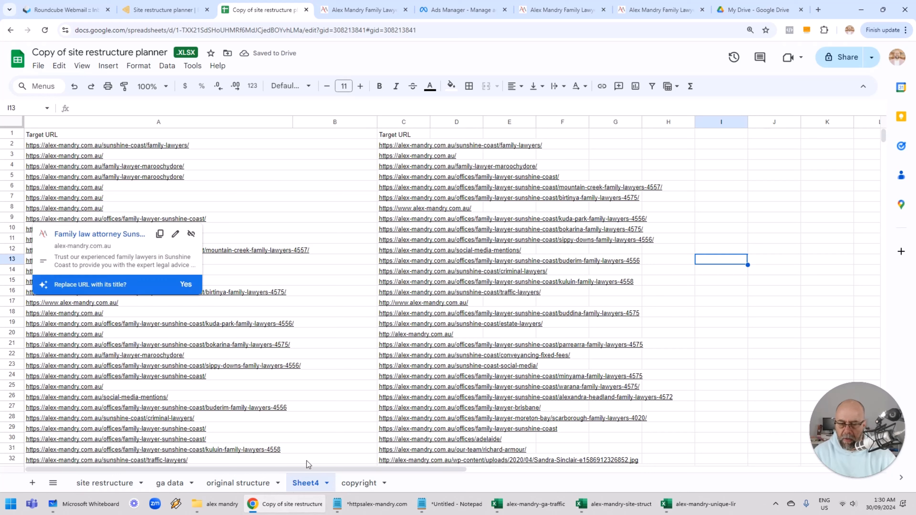
Rename the pasted unique links sheet as "inbound links".
{"action": "right_click", "coordinate": [303, 484]}
{"action": "left_click", "coordinate": [312, 368]}
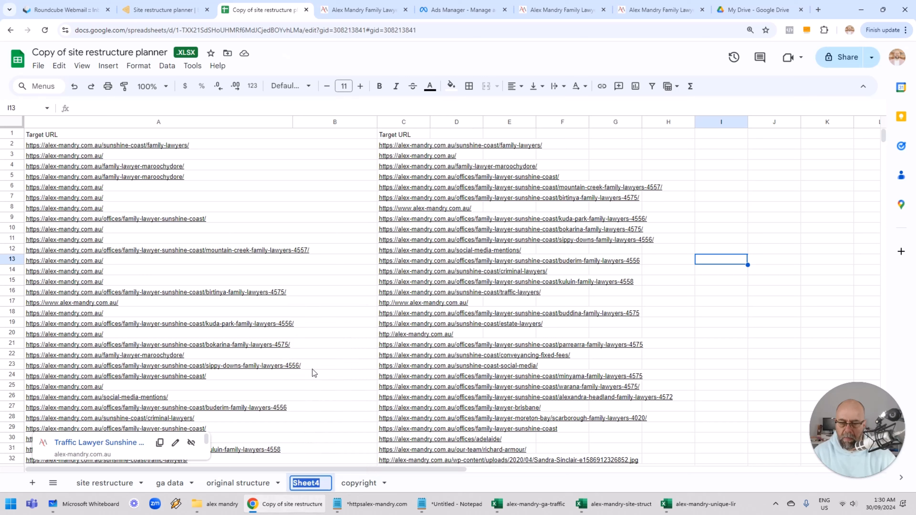
{"action": "type", "text": "inbou"}
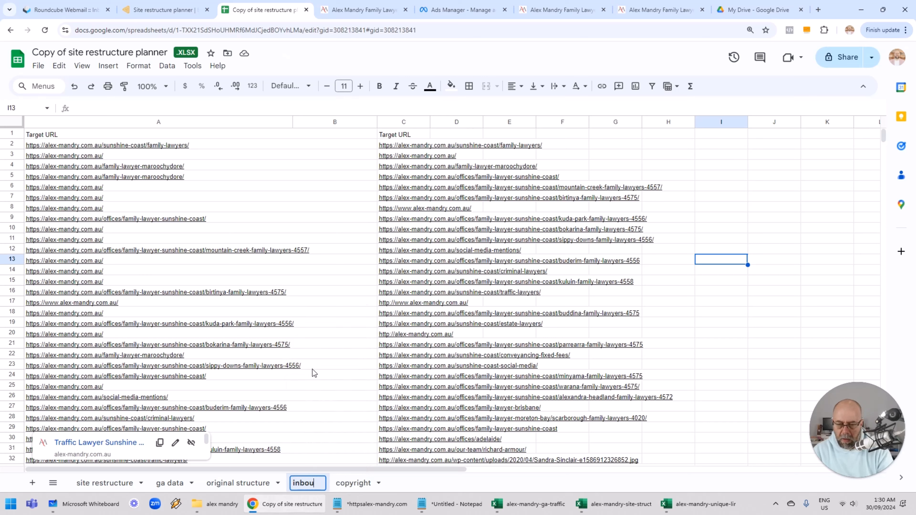
{"action": "type", "text": "nd links"}
{"action": "key", "text": "Return"}
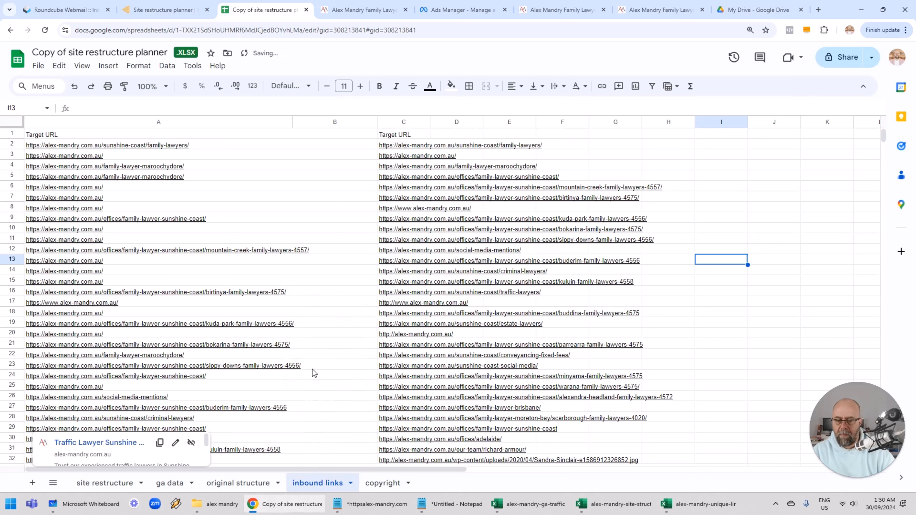
{"action": "left_click", "coordinate": [338, 316]}
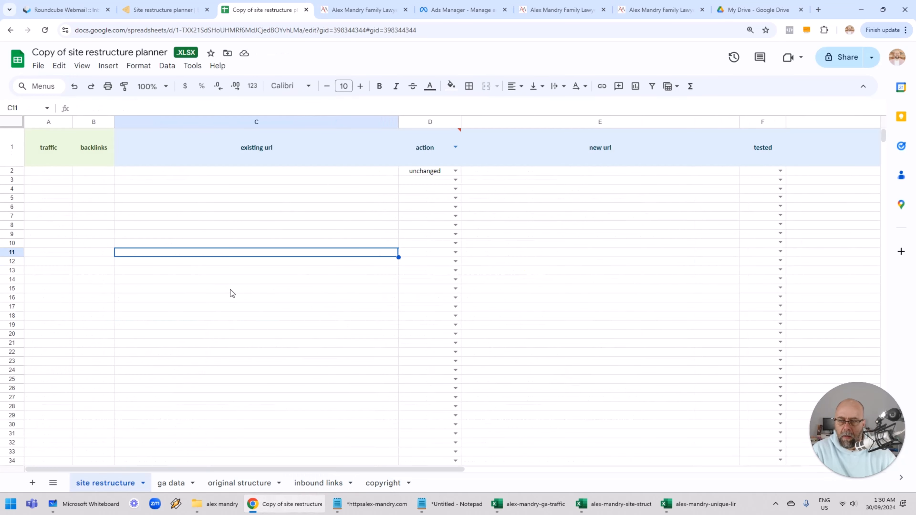
{"action": "left_click", "coordinate": [231, 289]}
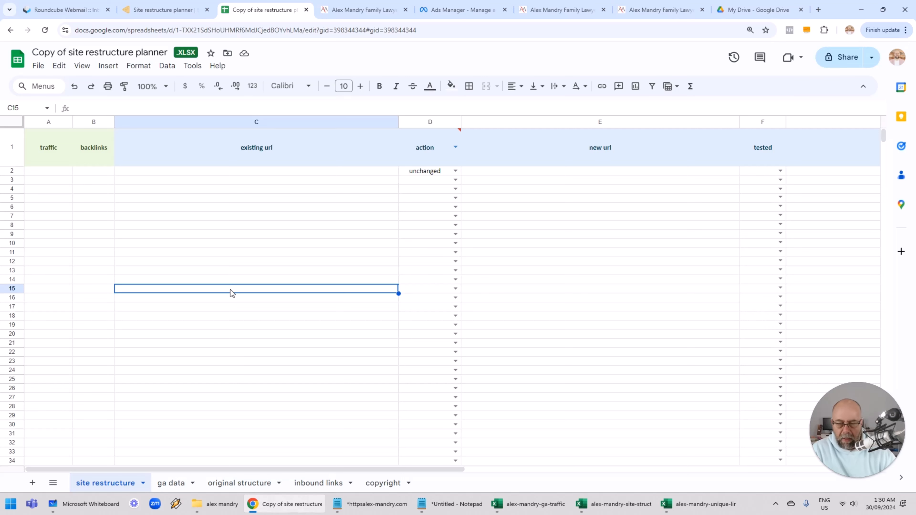
{"action": "key", "text": "Up"}
{"action": "key", "text": "Up"}
{"action": "key", "text": "Up"}
{"action": "key", "text": "Up"}
{"action": "key", "text": "Up"}
{"action": "key", "text": "Up"}
{"action": "key", "text": "Up"}
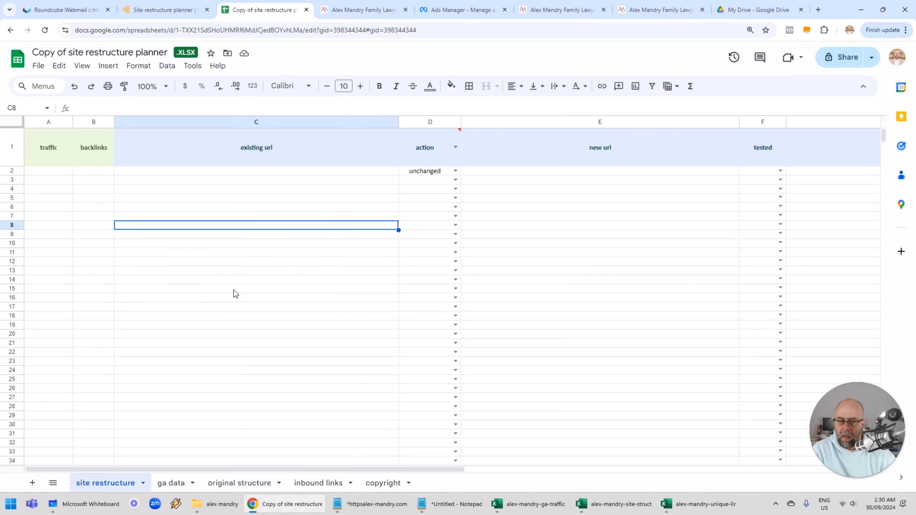
{"action": "left_click", "coordinate": [258, 272]}
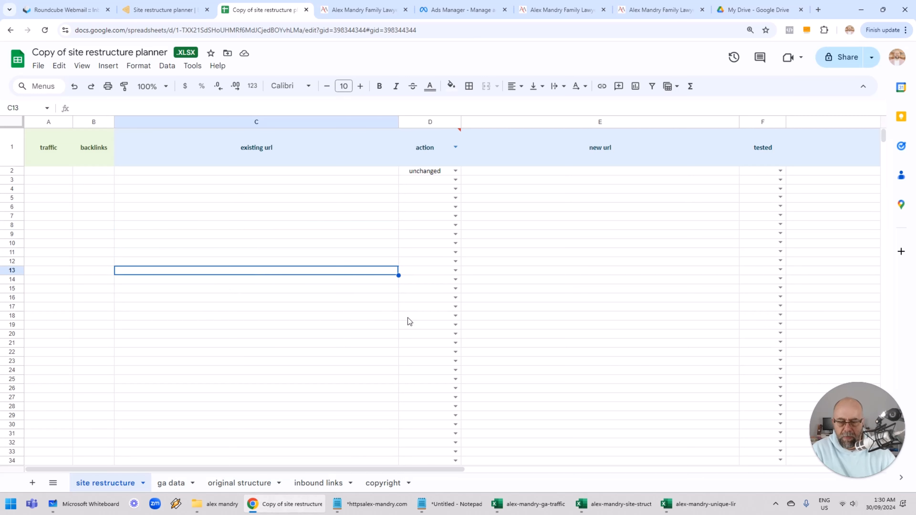
Switch to the httpsalex-mandry.com.au Notepad file and copy its entire list of existing URLs.
{"action": "mouse_move", "coordinate": [393, 511]}
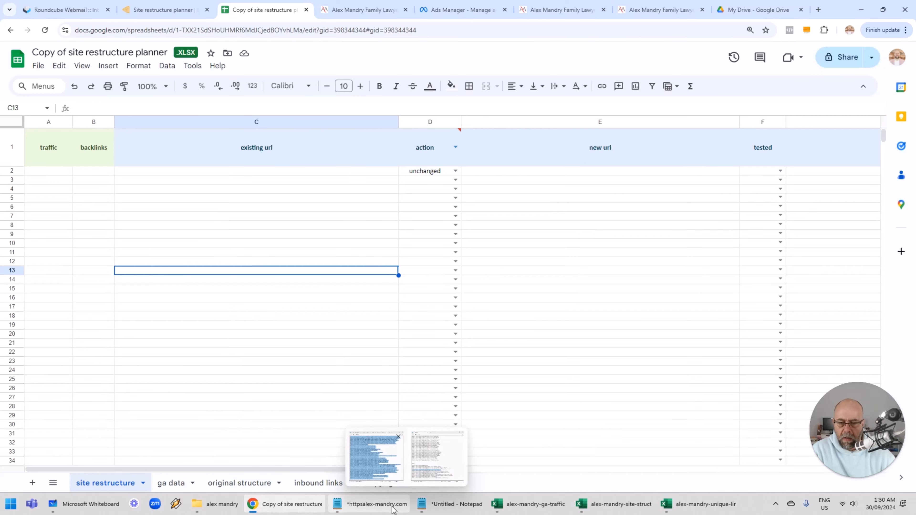
{"action": "left_click", "coordinate": [377, 457]}
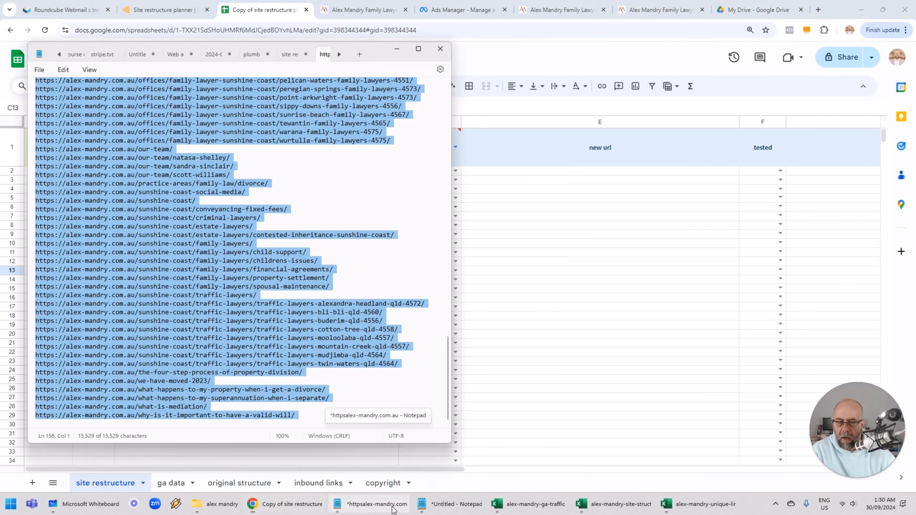
{"action": "left_click", "coordinate": [318, 221]}
{"action": "scroll", "coordinate": [246, 200], "scroll_direction": "up", "scroll_amount": 20}
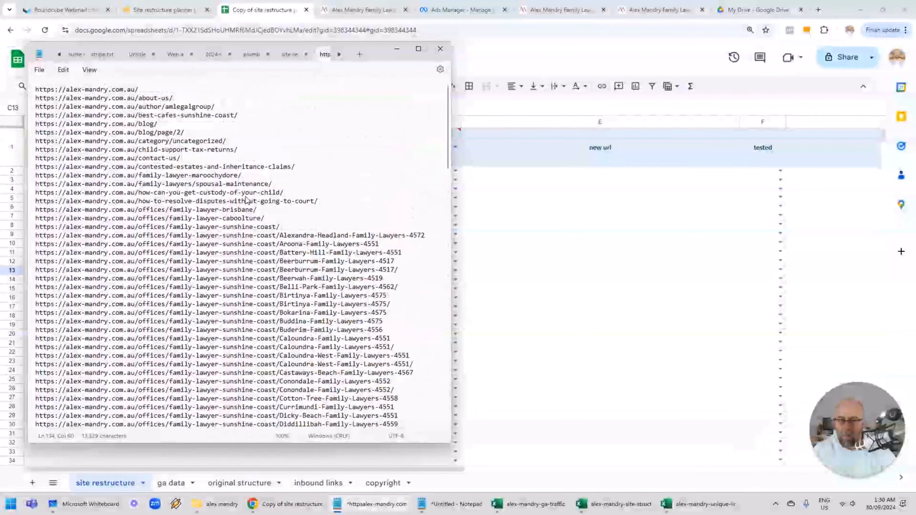
{"action": "left_click_drag", "start_coordinate": [382, 55], "coordinate": [589, 88]}
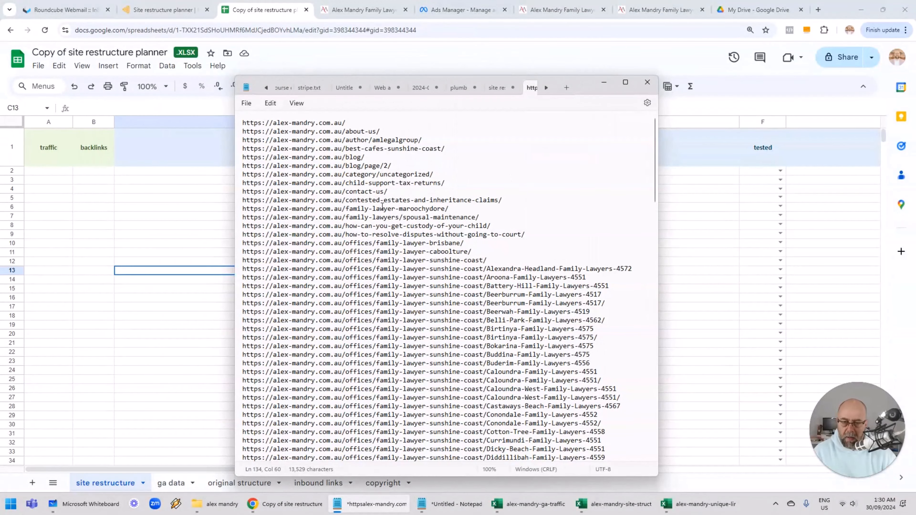
{"action": "left_click", "coordinate": [382, 158]}
{"action": "key", "text": "ctrl+a"}
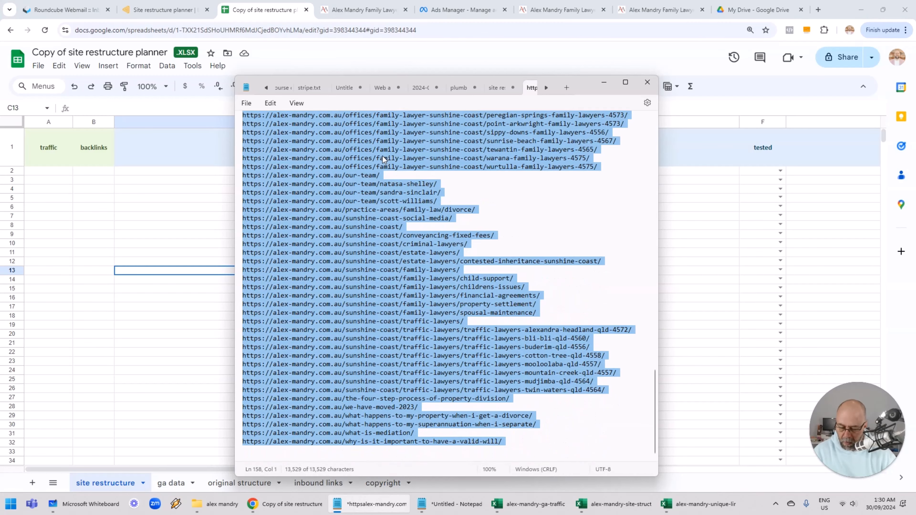
{"action": "scroll", "coordinate": [303, 208], "scroll_direction": "up", "scroll_amount": 20}
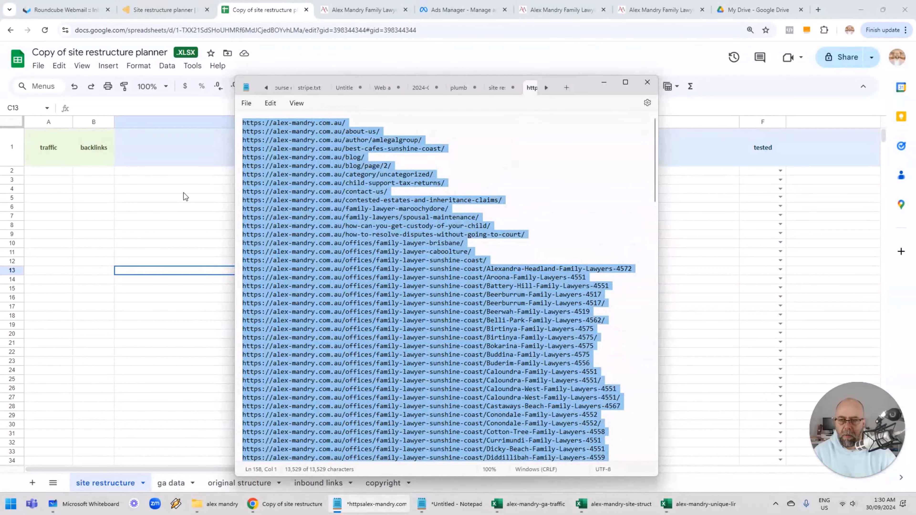
Paste the URL list into the site restructure sheet's existing url column from C2 and widen the column to fit.
{"action": "left_click", "coordinate": [183, 192]}
{"action": "left_click", "coordinate": [186, 170]}
{"action": "key", "text": "ctrl+v"}
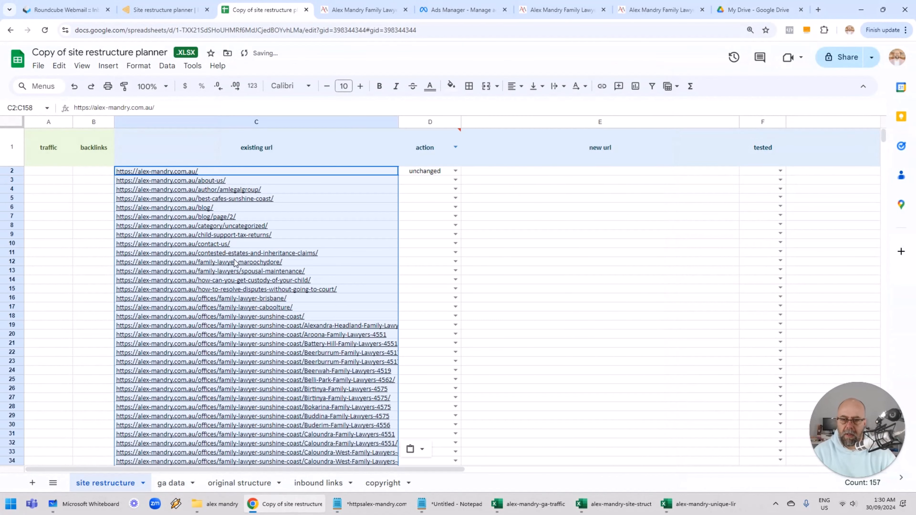
{"action": "left_click_drag", "start_coordinate": [399, 121], "coordinate": [460, 122]}
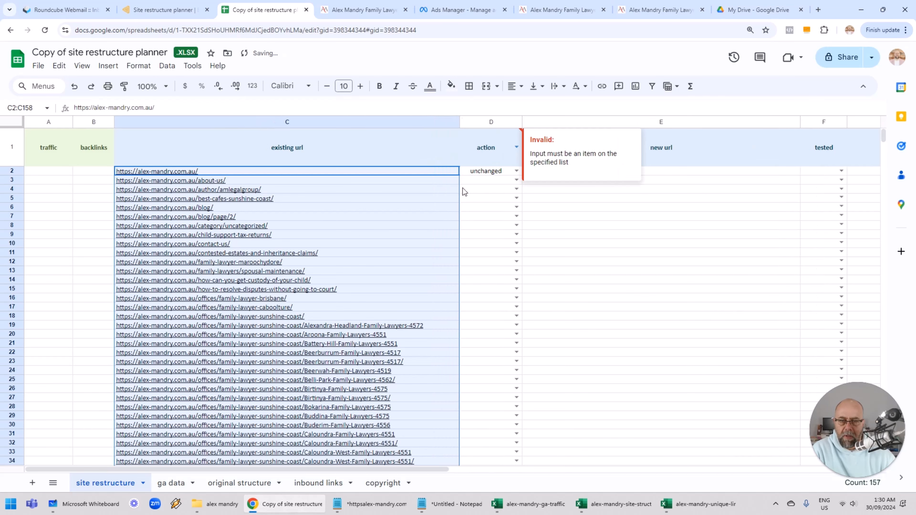
{"action": "left_click", "coordinate": [415, 201]}
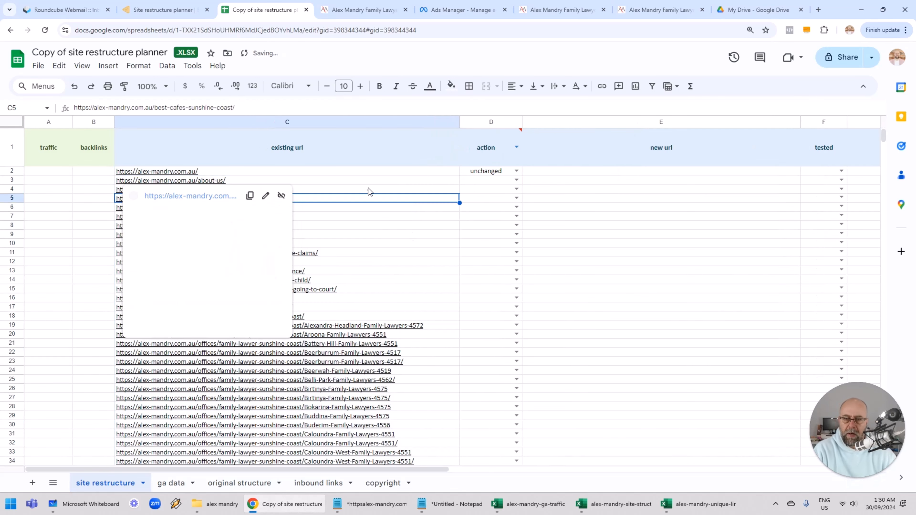
Left-align the entire existing url column in the site restructure sheet.
{"action": "scroll", "coordinate": [396, 222], "scroll_direction": "down", "scroll_amount": 6}
{"action": "scroll", "coordinate": [396, 223], "scroll_direction": "down", "scroll_amount": 20}
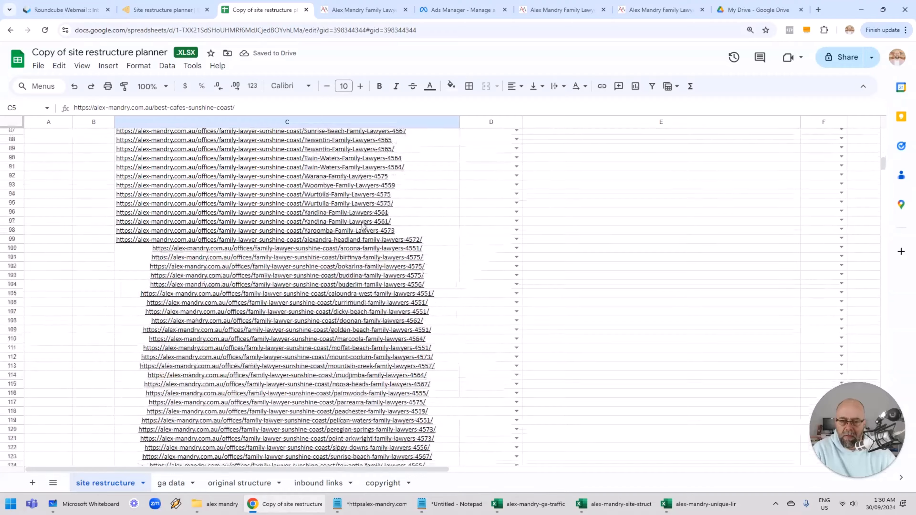
{"action": "left_click", "coordinate": [254, 122]}
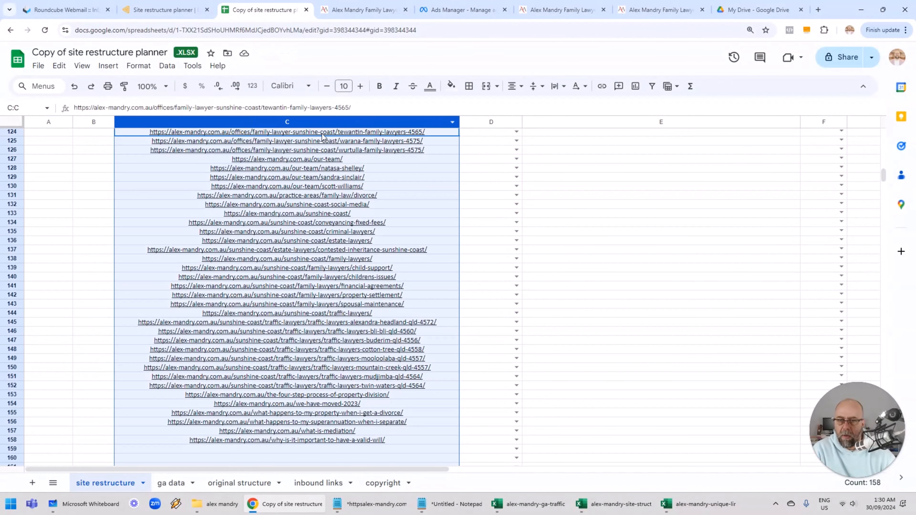
{"action": "left_click", "coordinate": [524, 94]}
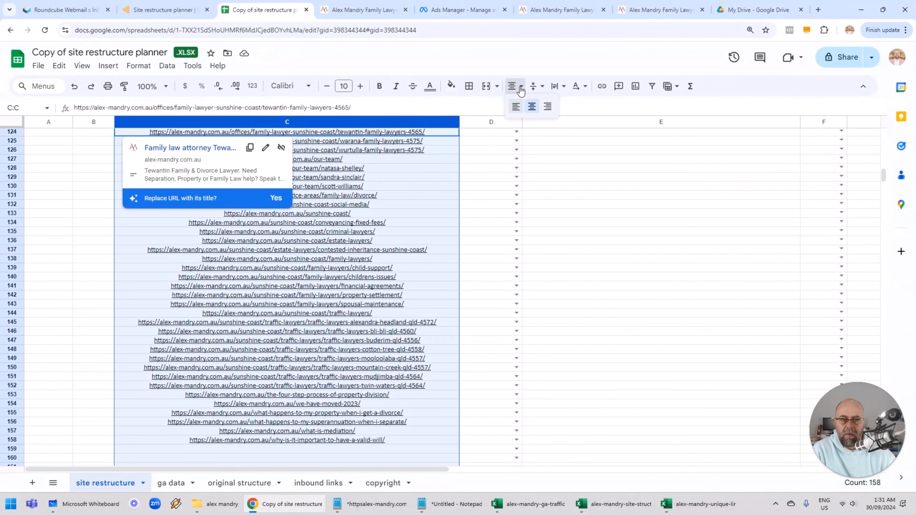
{"action": "left_click", "coordinate": [514, 113]}
{"action": "left_click", "coordinate": [620, 287]}
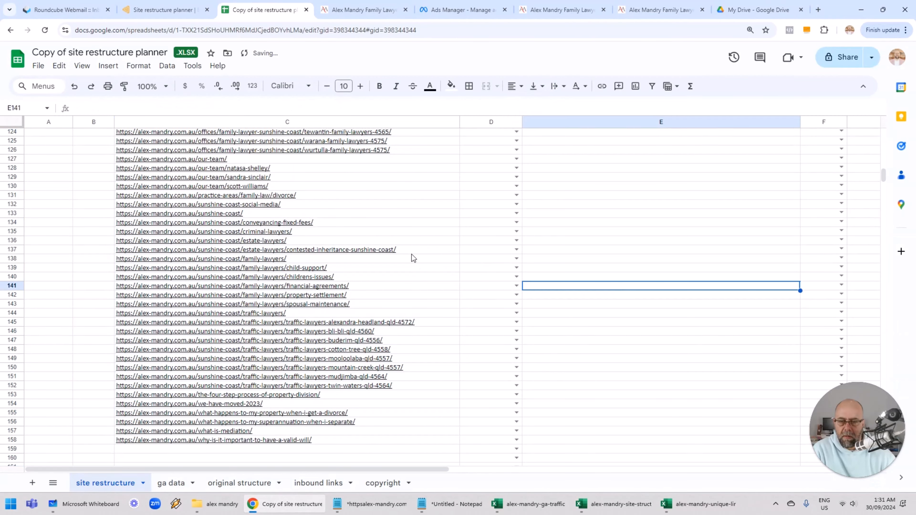
{"action": "scroll", "coordinate": [410, 249], "scroll_direction": "up", "scroll_amount": 20}
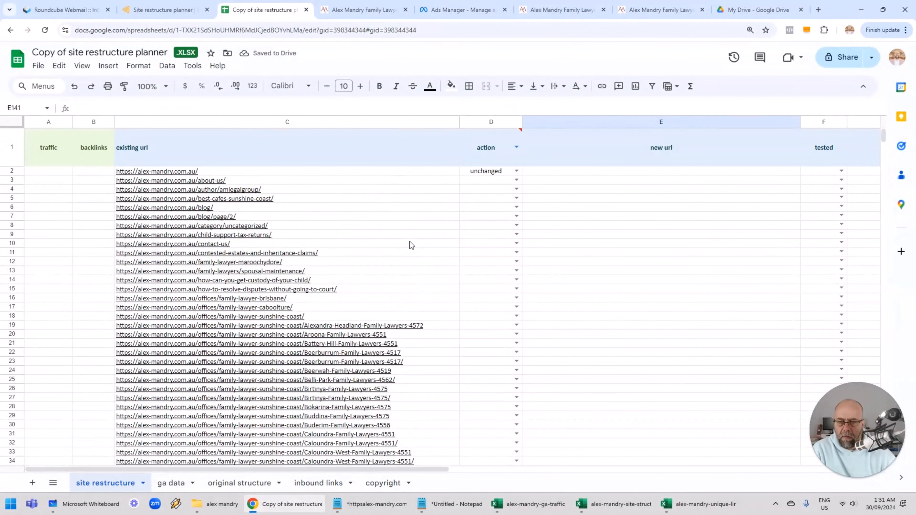
Switch to the Untitled Notepad file and review the planned new URLs from the HOME section.
{"action": "left_click", "coordinate": [336, 171]}
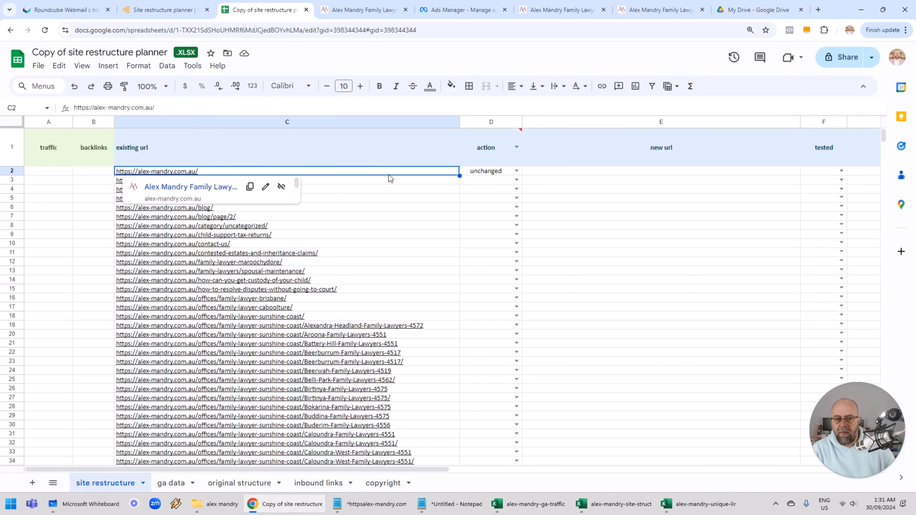
{"action": "left_click", "coordinate": [444, 505]}
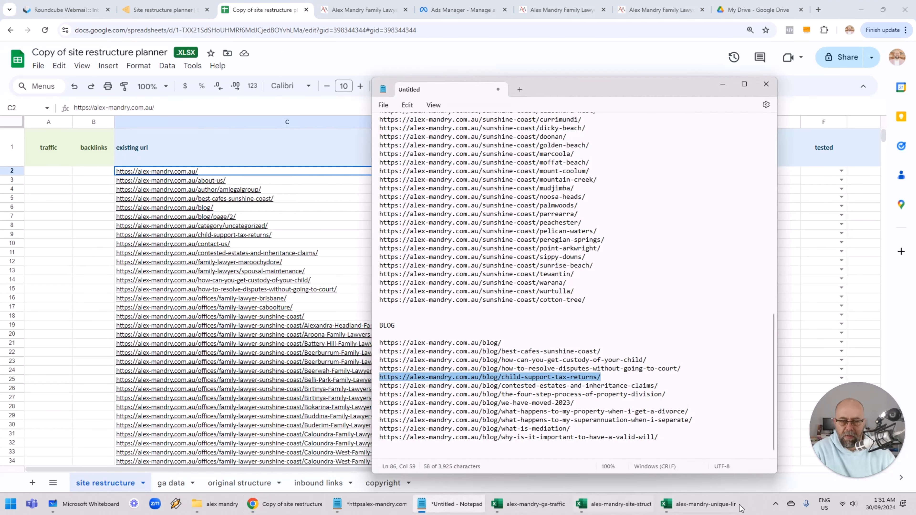
{"action": "left_click", "coordinate": [619, 177]}
{"action": "scroll", "coordinate": [619, 176], "scroll_direction": "up", "scroll_amount": 18}
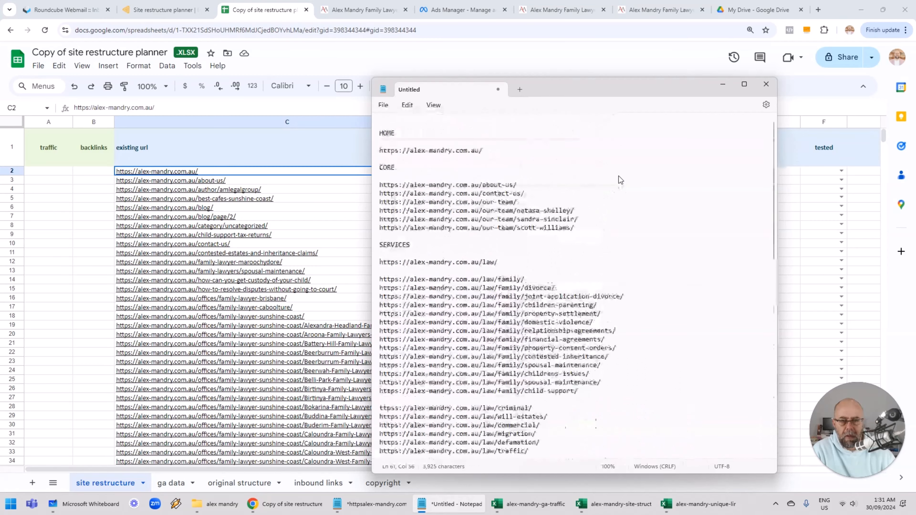
{"action": "left_click", "coordinate": [362, 171]}
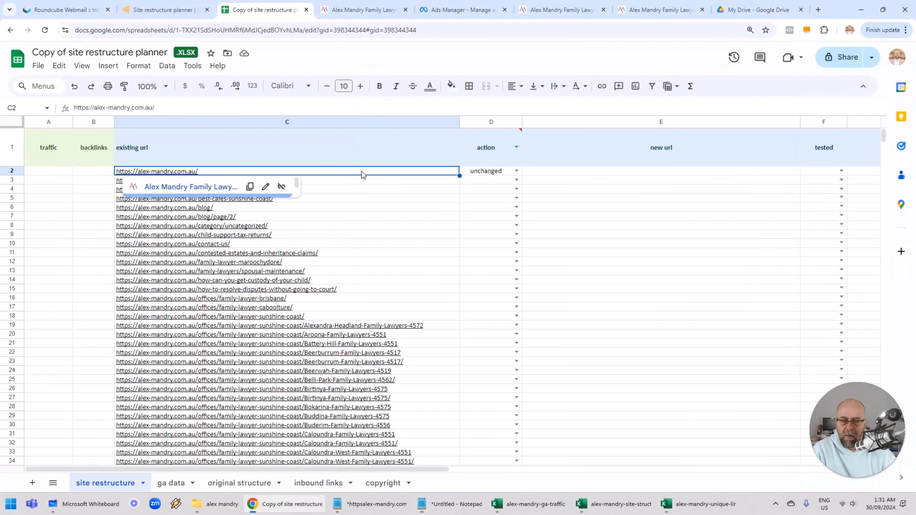
{"action": "key", "text": "Down"}
{"action": "key", "text": "Right"}
{"action": "key", "text": "Right"}
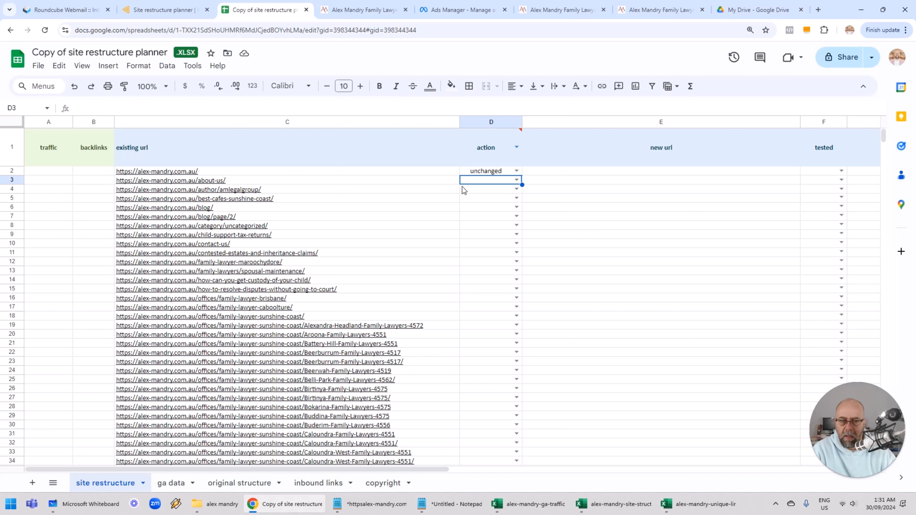
{"action": "key", "text": "Left"}
{"action": "key", "text": "Left"}
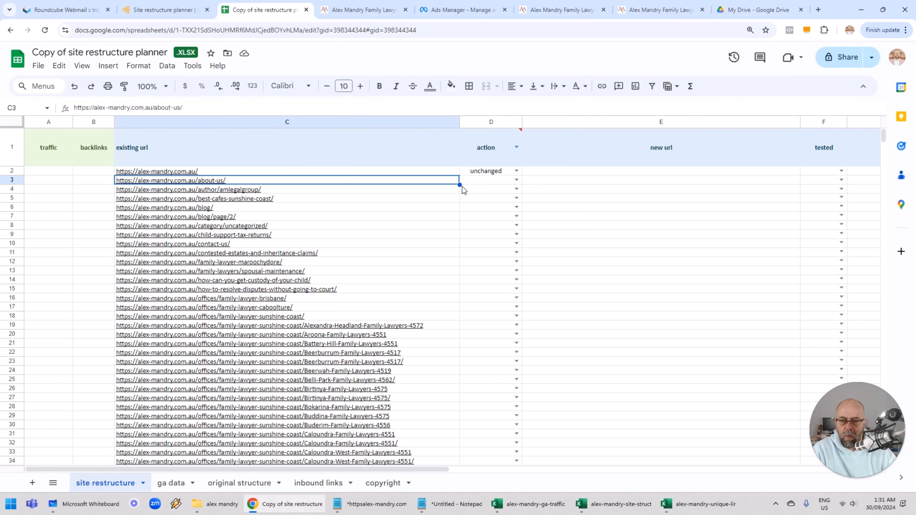
{"action": "key", "text": "Right"}
{"action": "key", "text": "Right"}
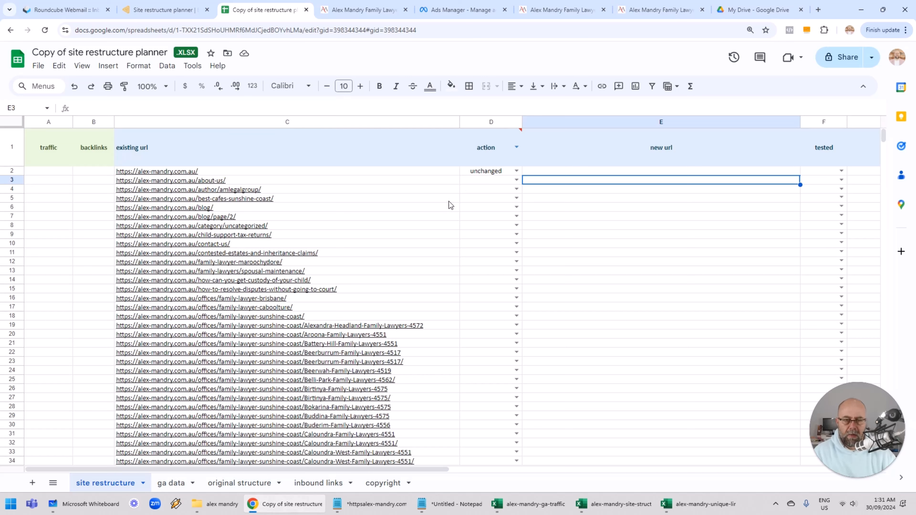
{"action": "key", "text": "alt+Tab"}
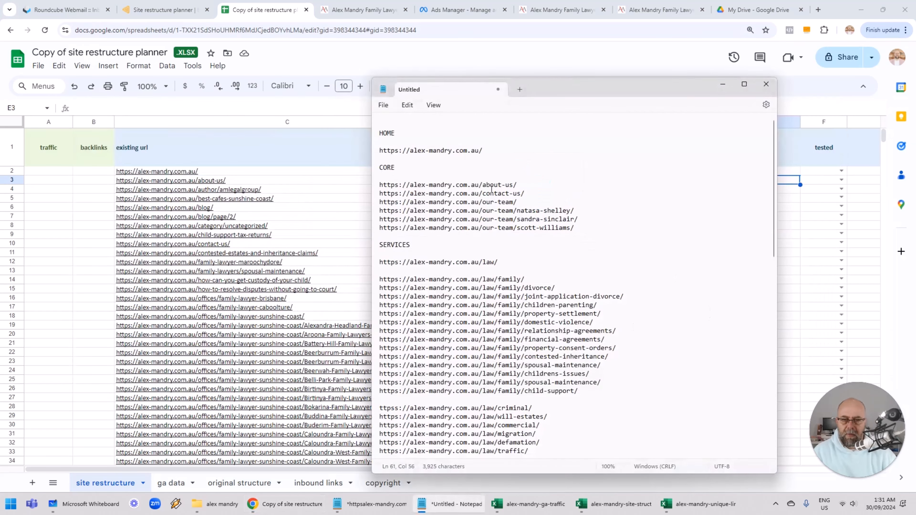
{"action": "left_click_drag", "start_coordinate": [483, 150], "coordinate": [376, 156]}
{"action": "key", "text": "ctrl+c"}
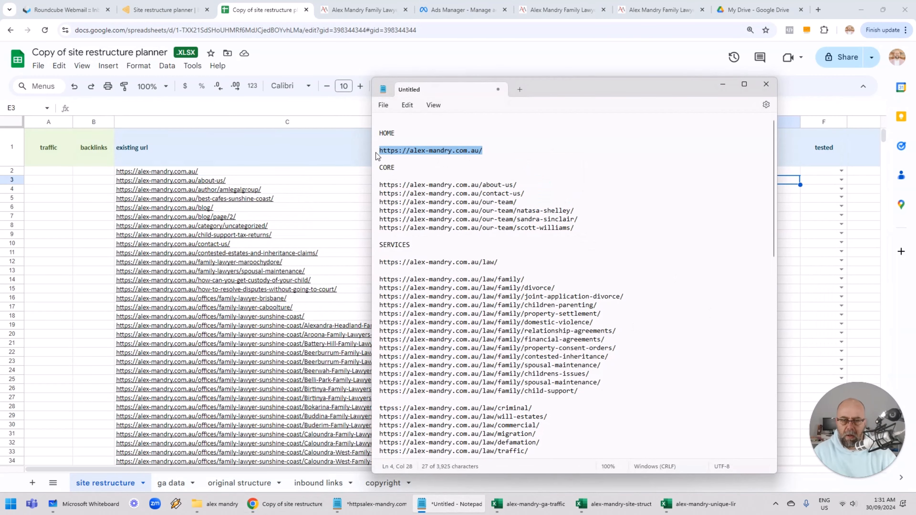
{"action": "left_click", "coordinate": [339, 177]}
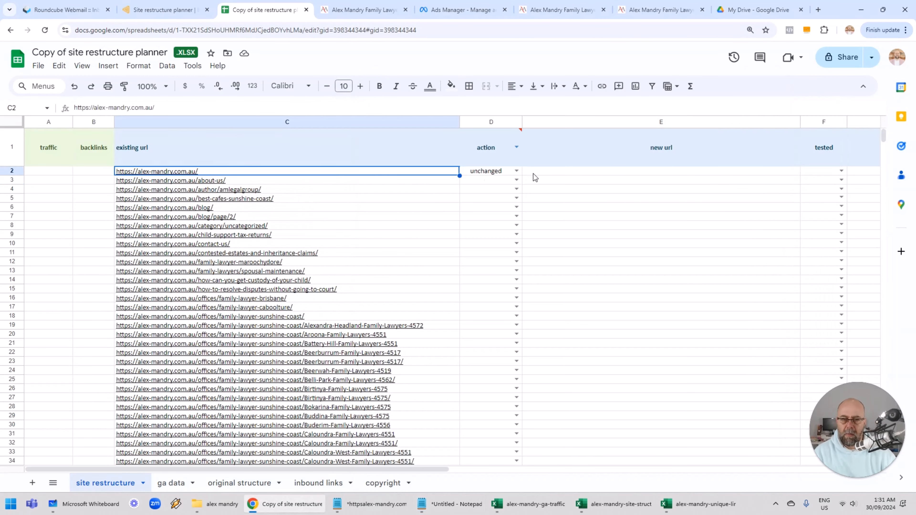
{"action": "left_click", "coordinate": [564, 172]}
{"action": "key", "text": "ctrl+v"}
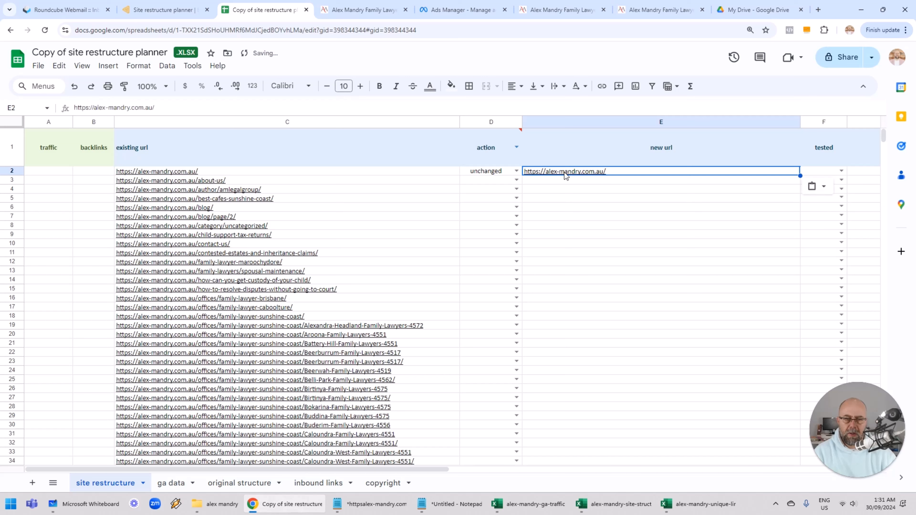
{"action": "left_click", "coordinate": [515, 172]}
{"action": "left_click", "coordinate": [616, 173]}
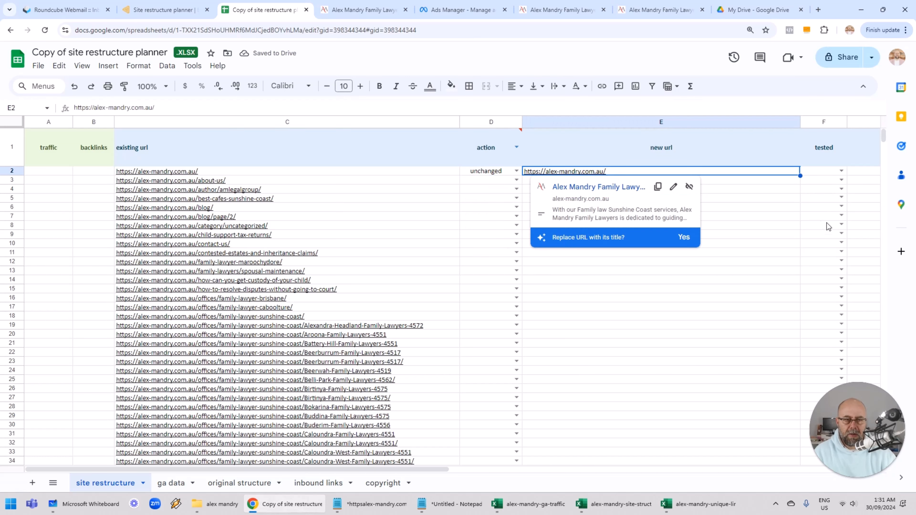
{"action": "left_click", "coordinate": [722, 208]}
Copy the planned about-us URL from the Notepad file into new url cell E3 and set that row's action to unchanged.
{"action": "key", "text": "alt+Tab"}
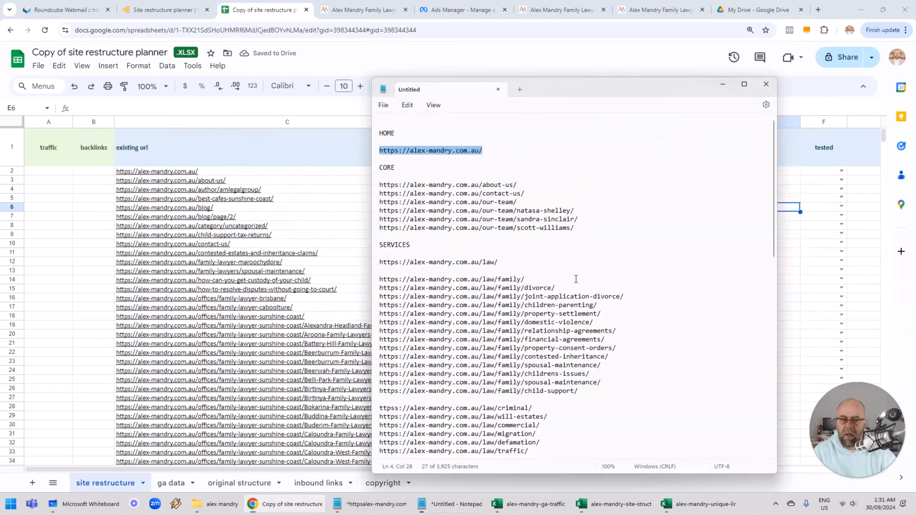
{"action": "left_click", "coordinate": [325, 181]}
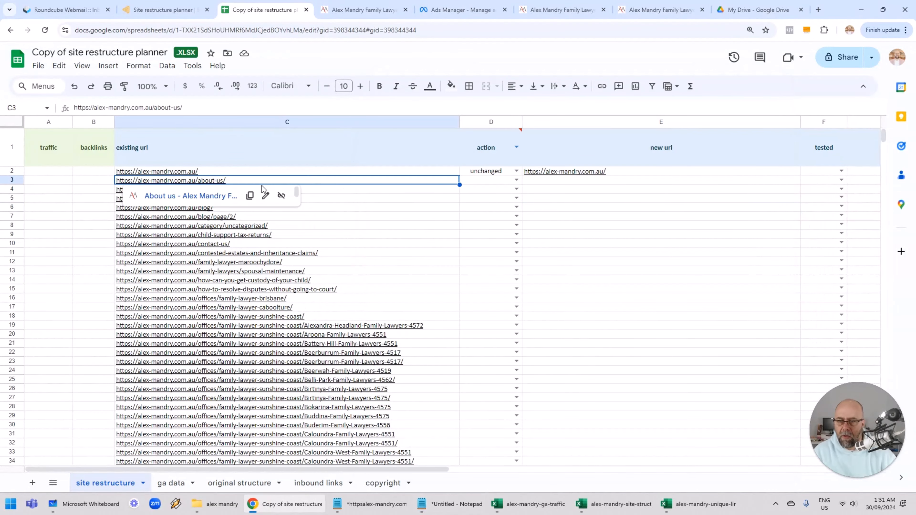
{"action": "key", "text": "alt+Tab"}
{"action": "left_click_drag", "start_coordinate": [518, 184], "coordinate": [375, 189]}
{"action": "key", "text": "ctrl+c"}
{"action": "left_click", "coordinate": [357, 181]}
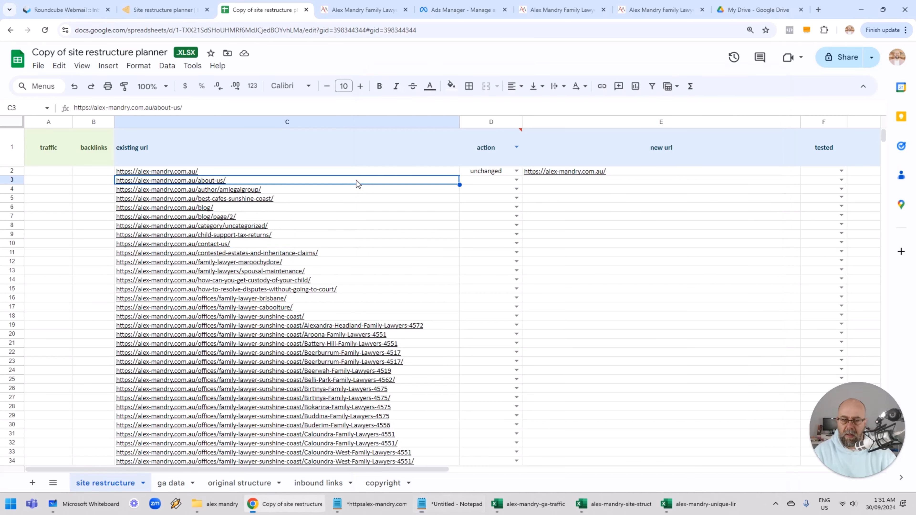
{"action": "key", "text": "Right"}
{"action": "key", "text": "Right"}
{"action": "key", "text": "ctrl+v"}
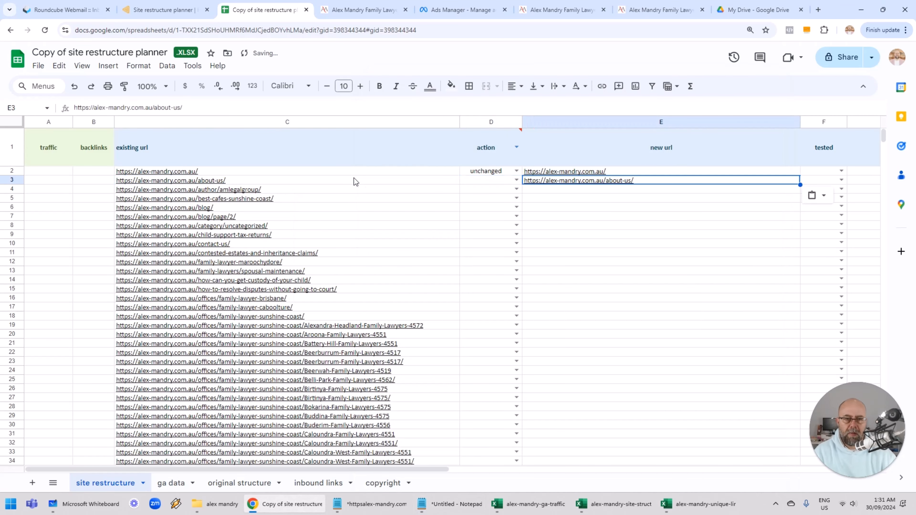
{"action": "left_click", "coordinate": [516, 180]}
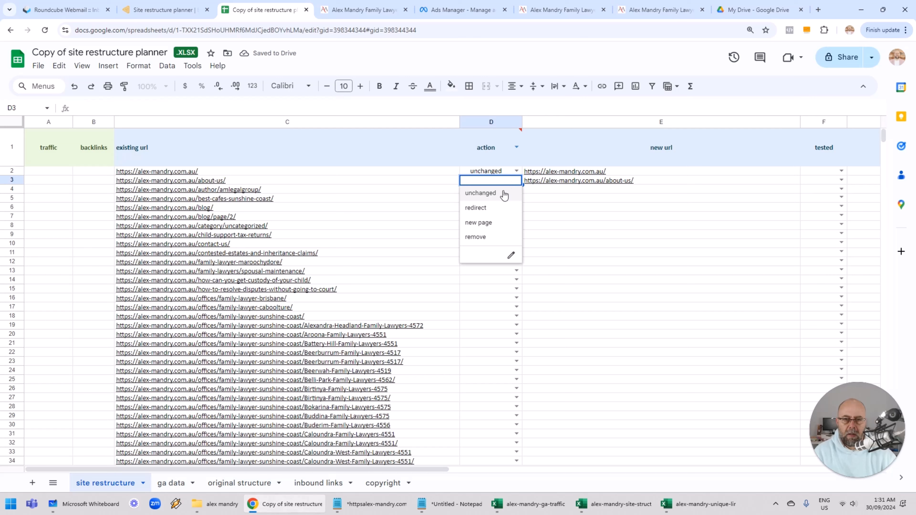
{"action": "left_click", "coordinate": [503, 192]}
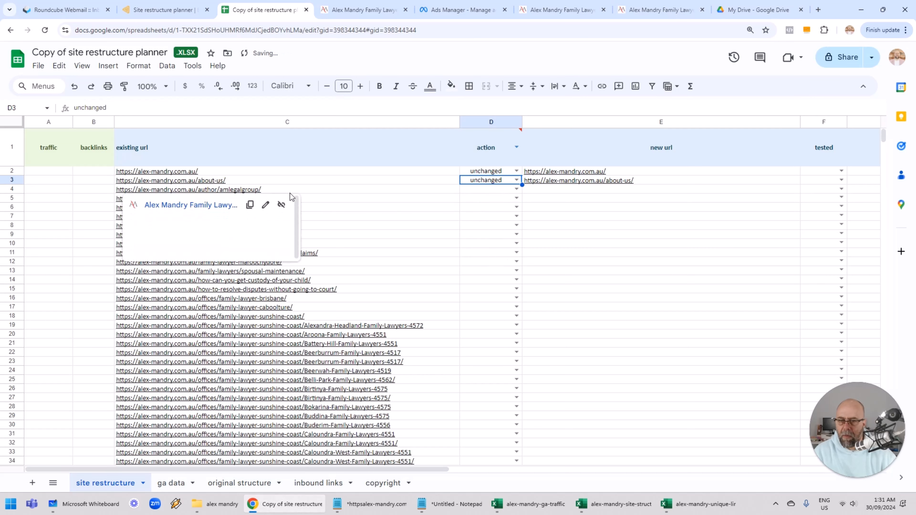
Check the planned URLs in the Notepad file, through the BLOG section, for a match to the existing author/amlegalgroup page in row 4.
{"action": "left_click", "coordinate": [289, 191]}
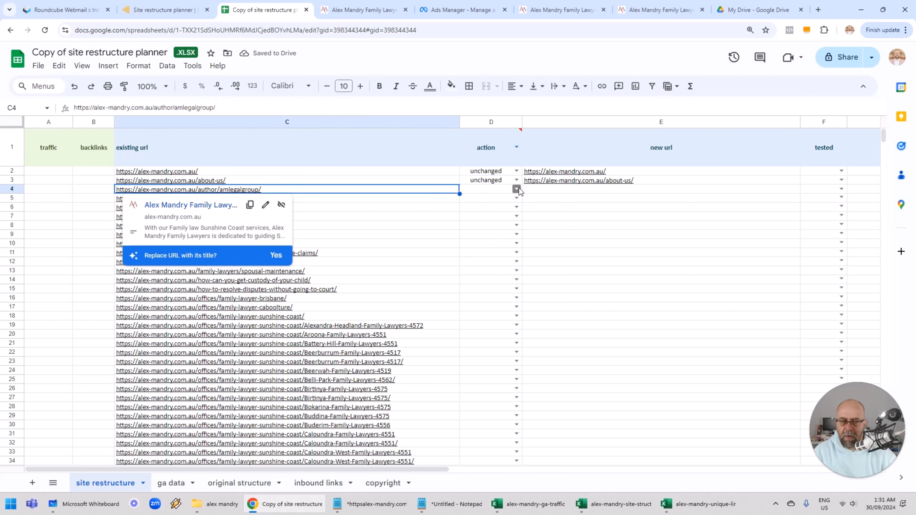
{"action": "left_click", "coordinate": [540, 193]}
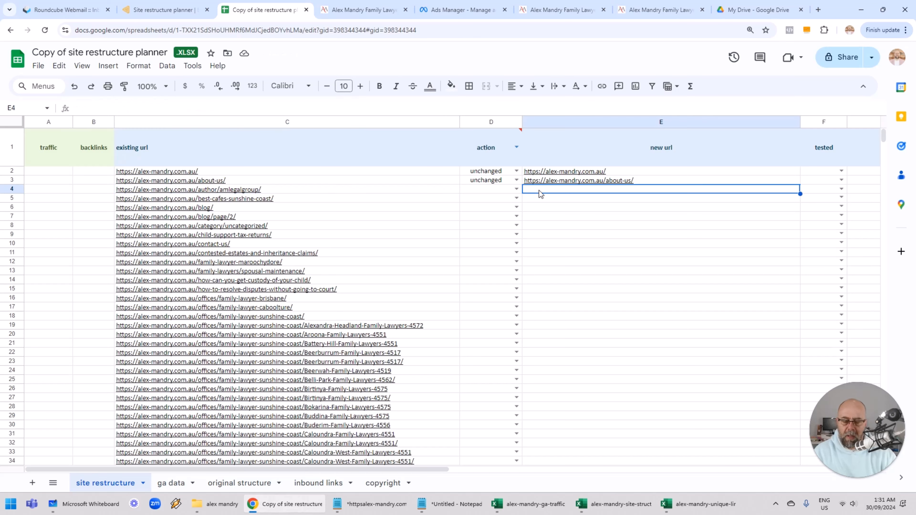
{"action": "key", "text": "Left"}
{"action": "key", "text": "Left"}
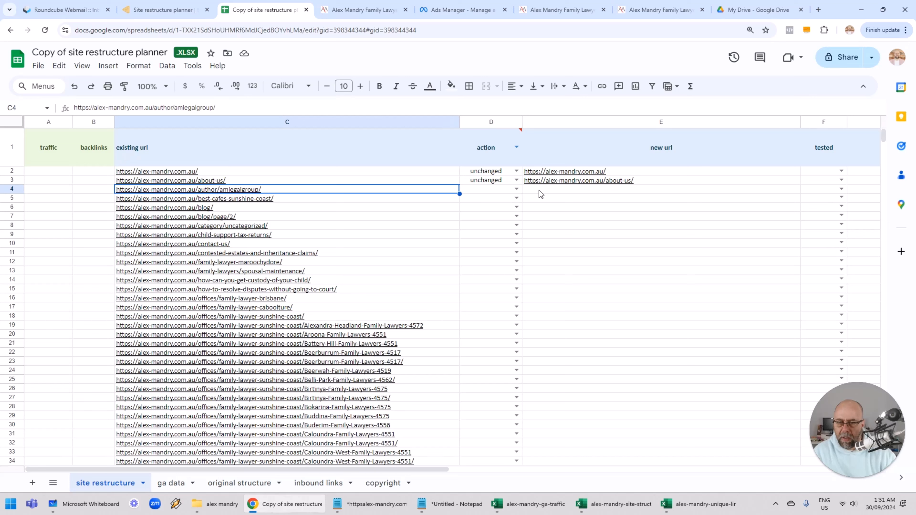
{"action": "key", "text": "Right"}
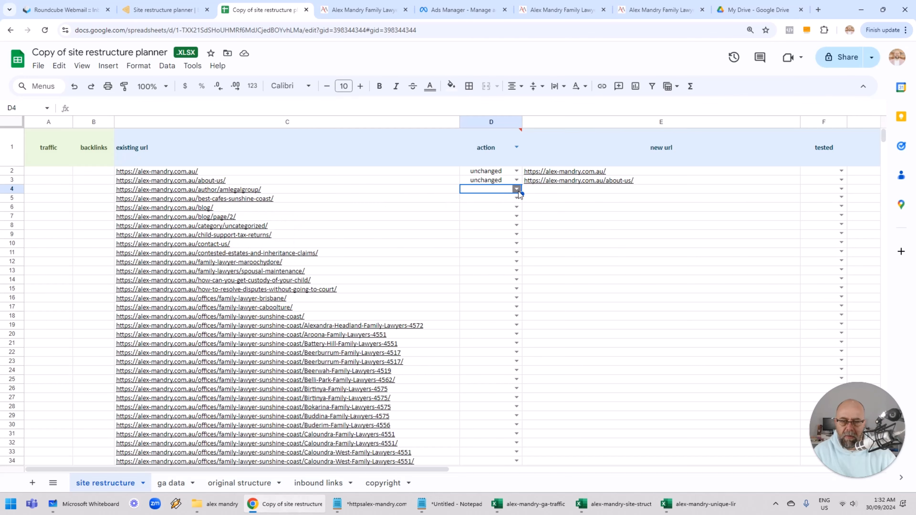
{"action": "key", "text": "Left"}
{"action": "key", "text": "alt+Tab"}
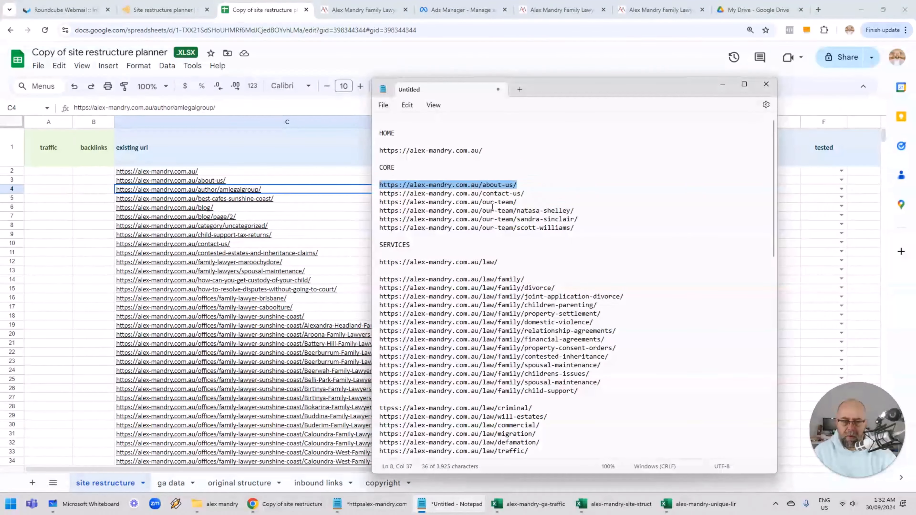
{"action": "scroll", "coordinate": [546, 224], "scroll_direction": "down", "scroll_amount": 8}
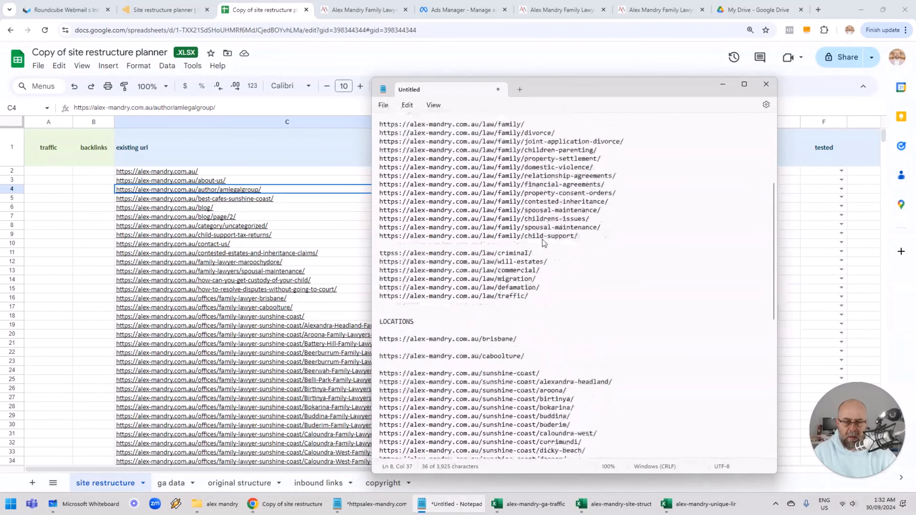
{"action": "scroll", "coordinate": [540, 234], "scroll_direction": "down", "scroll_amount": 7}
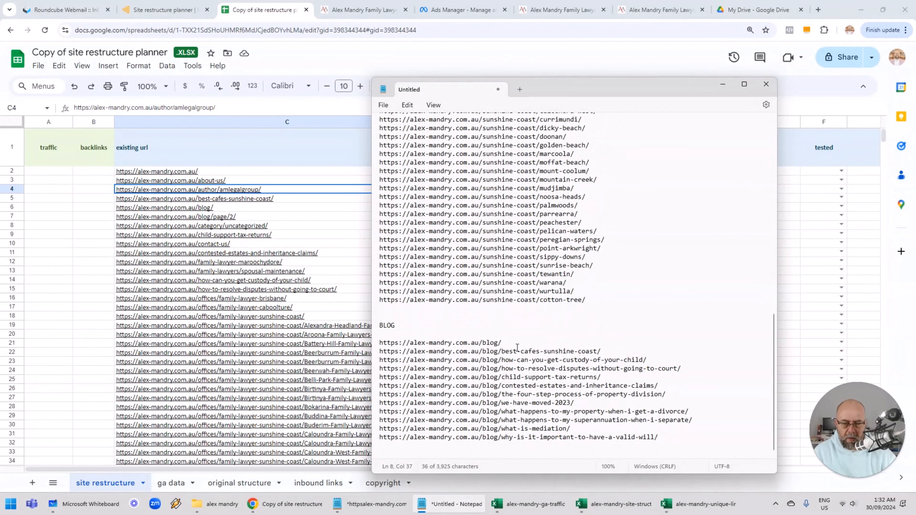
{"action": "scroll", "coordinate": [518, 347], "scroll_direction": "up", "scroll_amount": 8}
Copy the existing author/amlegalgroup URL from C4 into new url cell E4 and set that row's action to unchanged.
{"action": "left_click", "coordinate": [341, 190]}
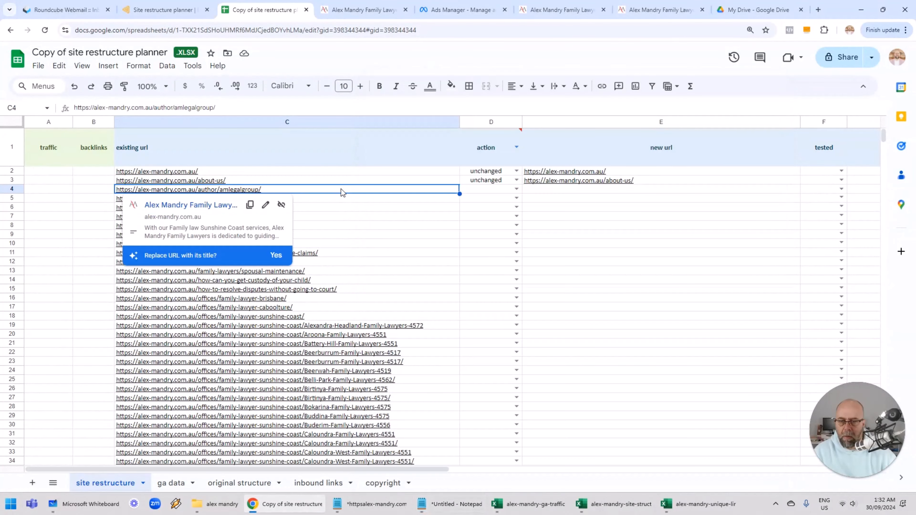
{"action": "key", "text": "ctrl+c"}
{"action": "key", "text": "Right"}
{"action": "key", "text": "Right"}
{"action": "key", "text": "ctrl+v"}
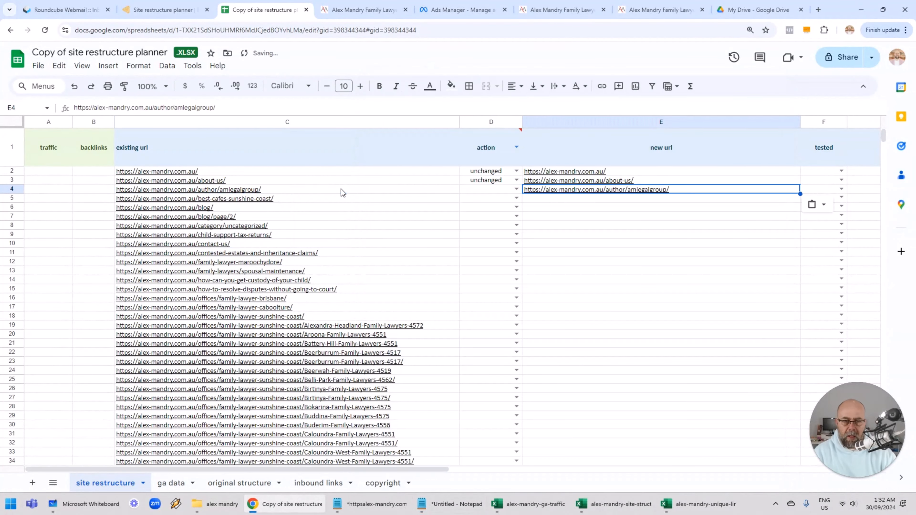
{"action": "left_click", "coordinate": [517, 189]}
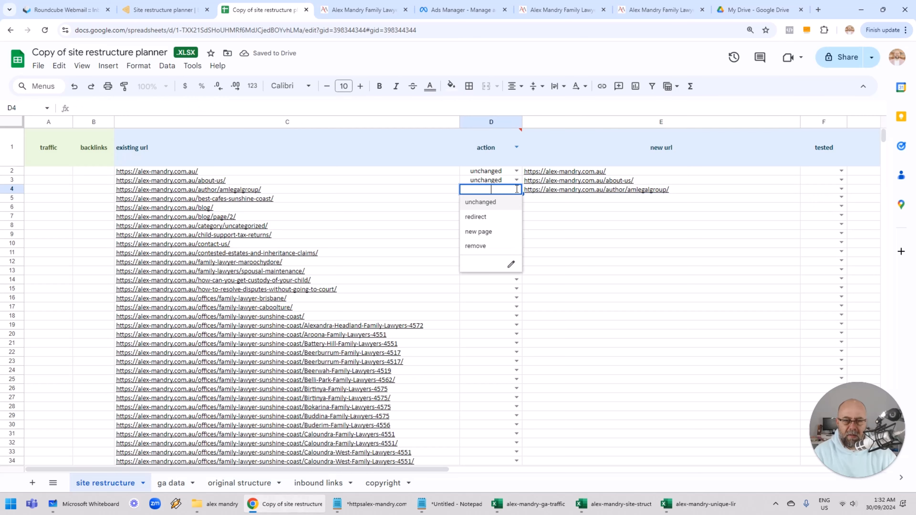
{"action": "left_click", "coordinate": [504, 203]}
Add the note "noindex, nofollow" for the author/amlegalgroup row in notes cell G4 and return to its existing URL.
{"action": "left_click", "coordinate": [729, 192]}
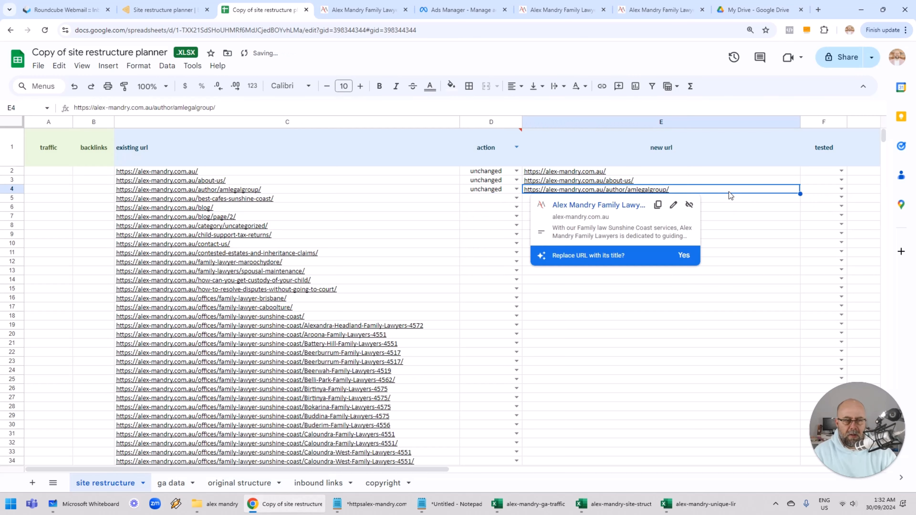
{"action": "key", "text": "Right"}
{"action": "key", "text": "Right"}
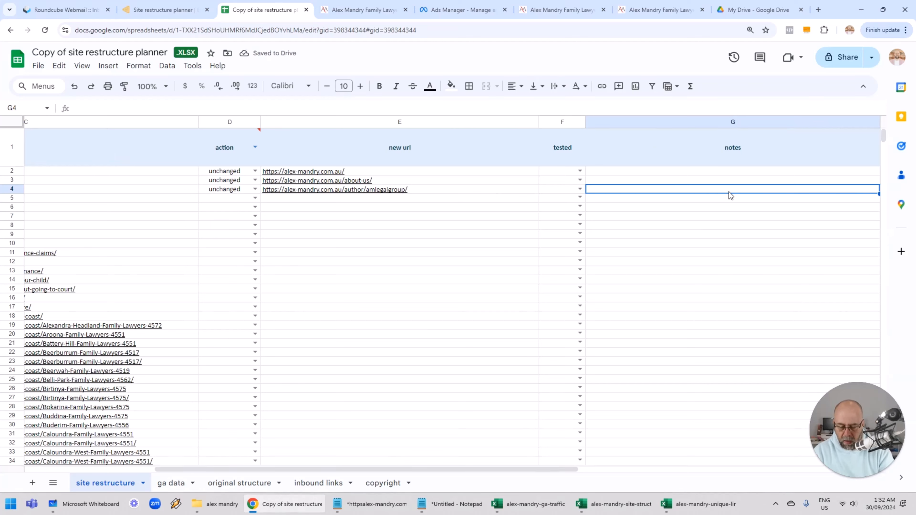
{"action": "type", "text": "noindex"}
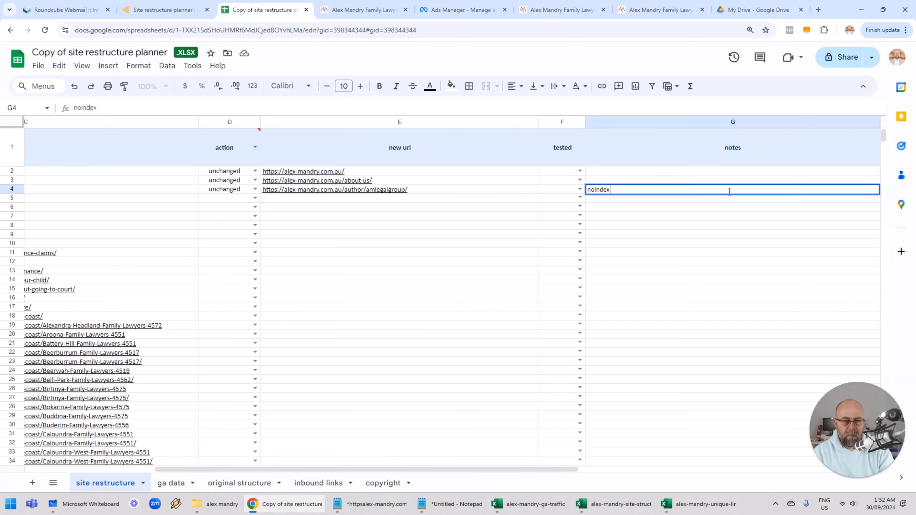
{"action": "type", "text": ", nofo"}
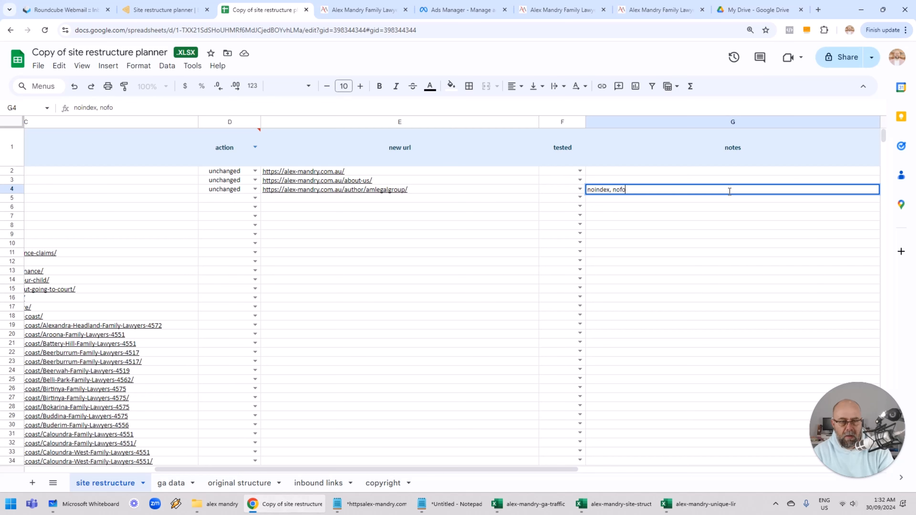
{"action": "type", "text": "llow"}
{"action": "key", "text": "Left"}
{"action": "key", "text": "Left"}
{"action": "key", "text": "Left"}
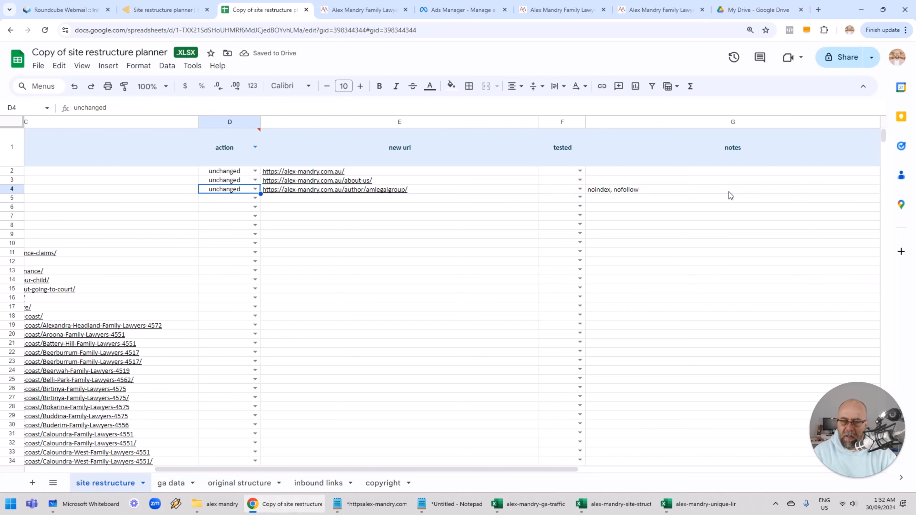
{"action": "key", "text": "Left"}
{"action": "key", "text": "Left"}
{"action": "key", "text": "Left"}
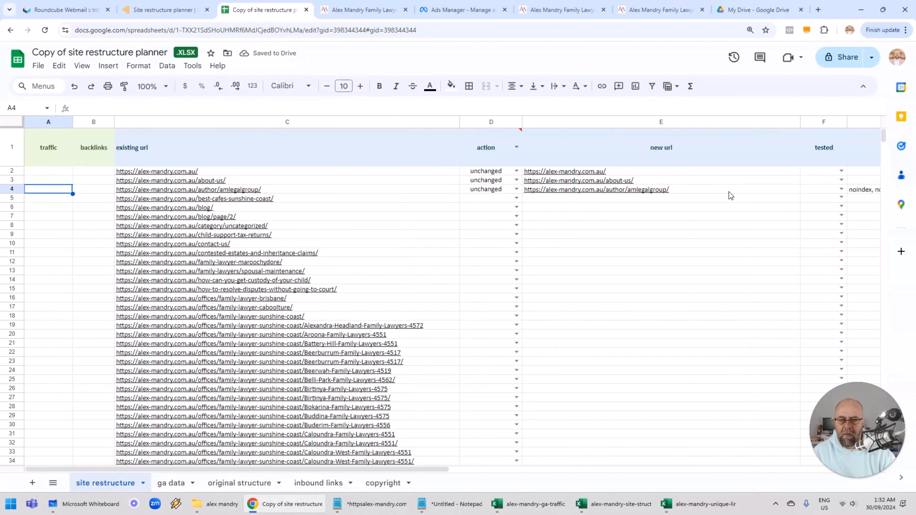
{"action": "key", "text": "Right"}
{"action": "key", "text": "Right"}
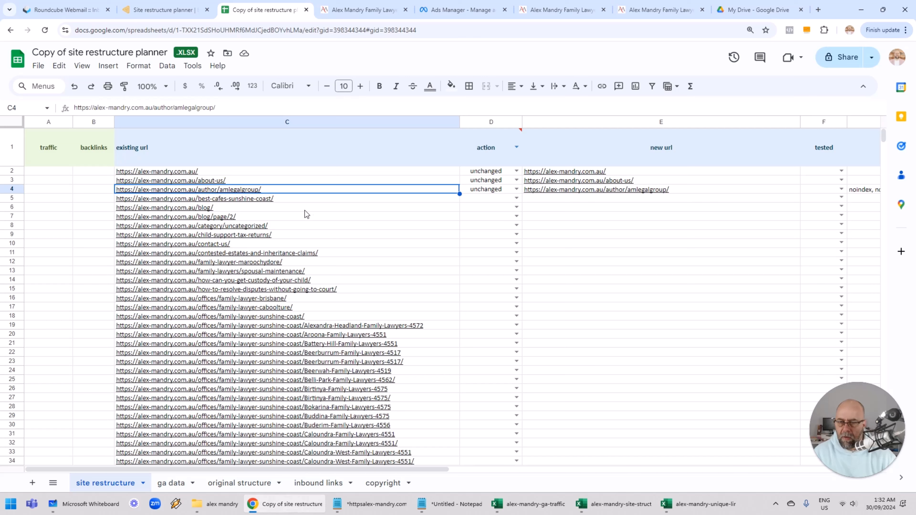
Copy the planned blog/best-cafes-sunshine-coast URL from the Notepad BLOG section into new url cell E5, beside the existing best-cafes URL.
{"action": "left_click", "coordinate": [298, 201]}
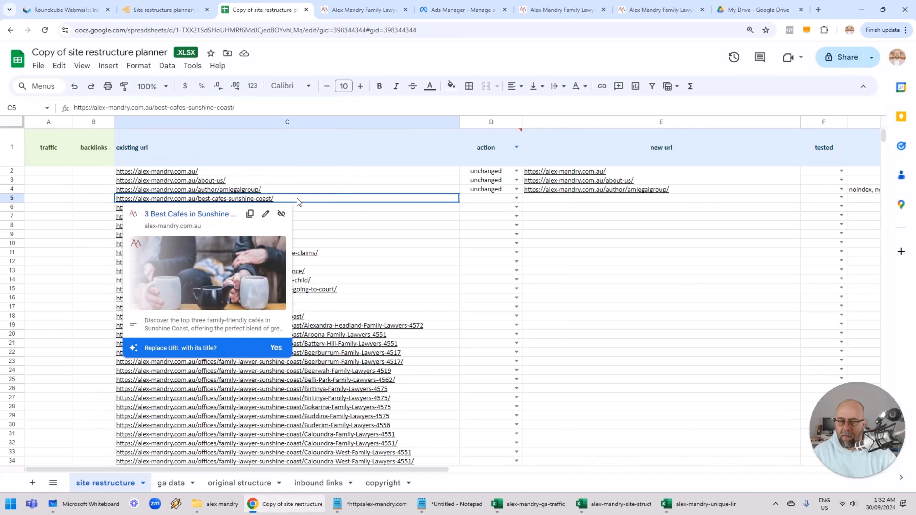
{"action": "mouse_move", "coordinate": [372, 209]}
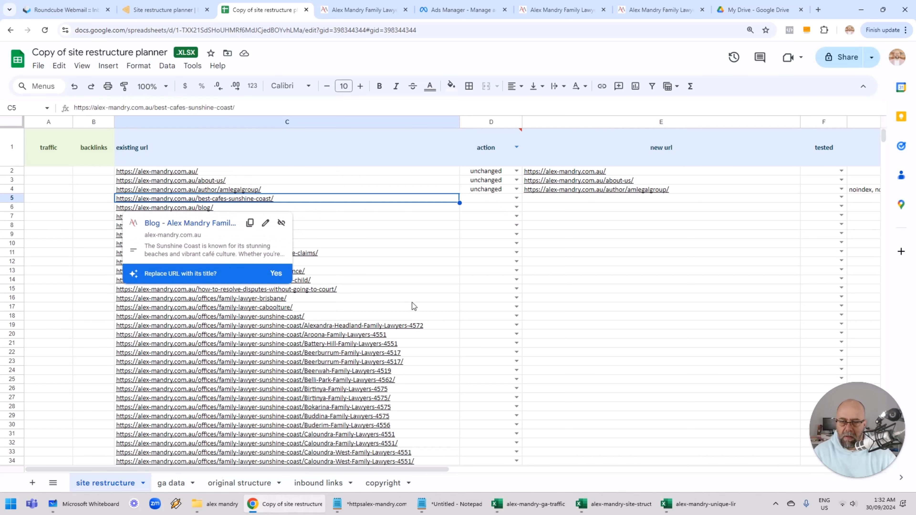
{"action": "key", "text": "alt+Tab"}
{"action": "scroll", "coordinate": [522, 255], "scroll_direction": "up", "scroll_amount": 3}
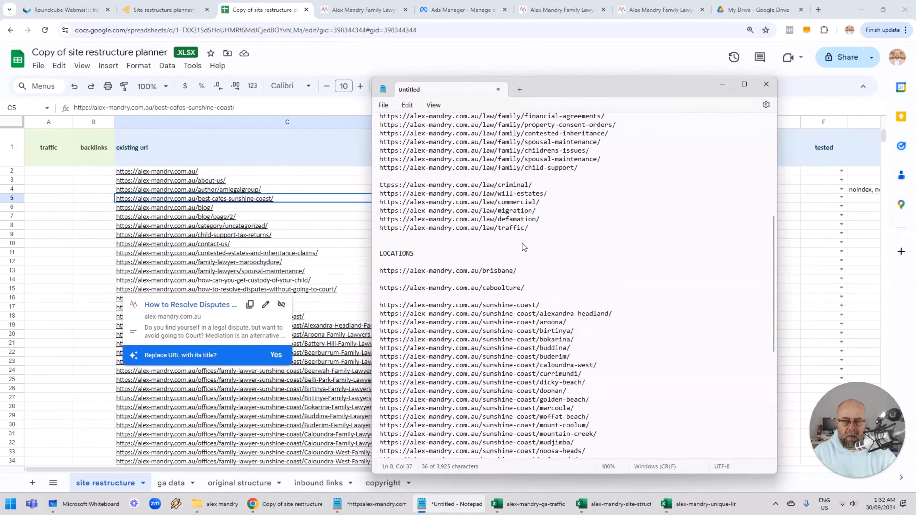
{"action": "scroll", "coordinate": [531, 241], "scroll_direction": "down", "scroll_amount": 11}
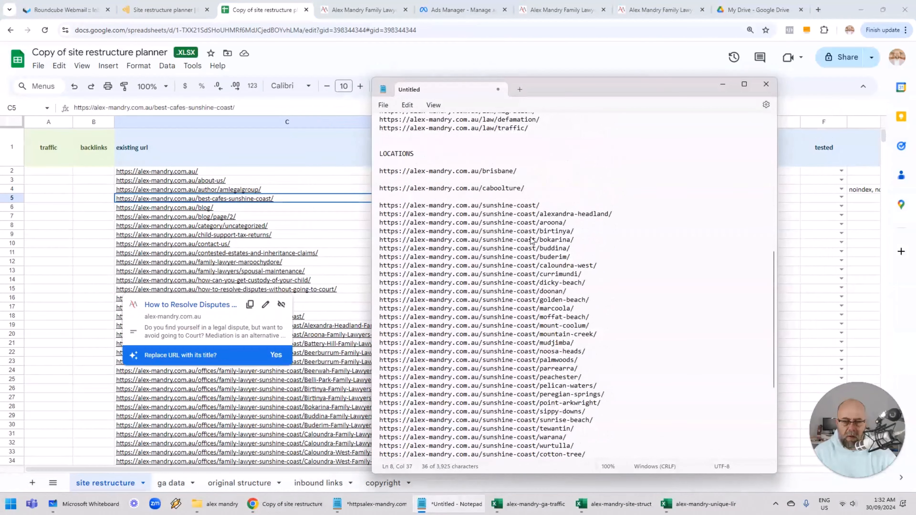
{"action": "left_click_drag", "start_coordinate": [606, 351], "coordinate": [378, 355]}
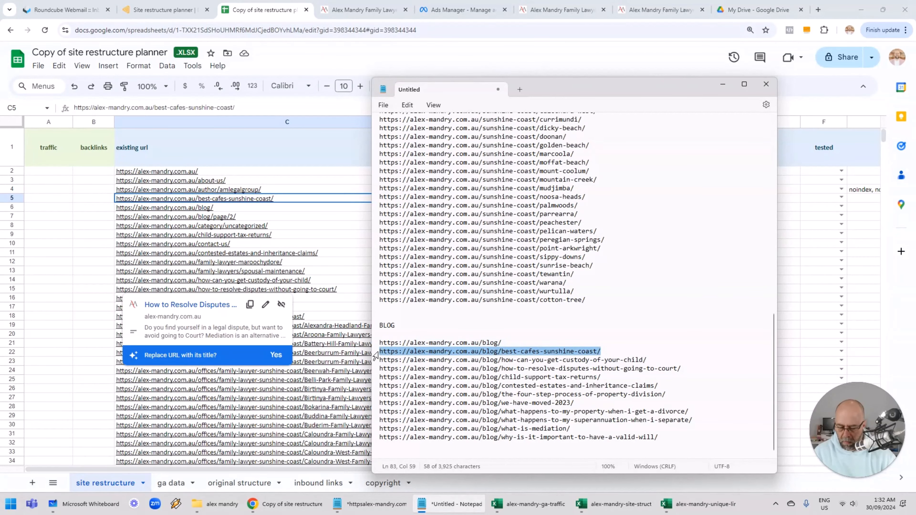
{"action": "key", "text": "alt+Tab"}
{"action": "left_click", "coordinate": [533, 200]}
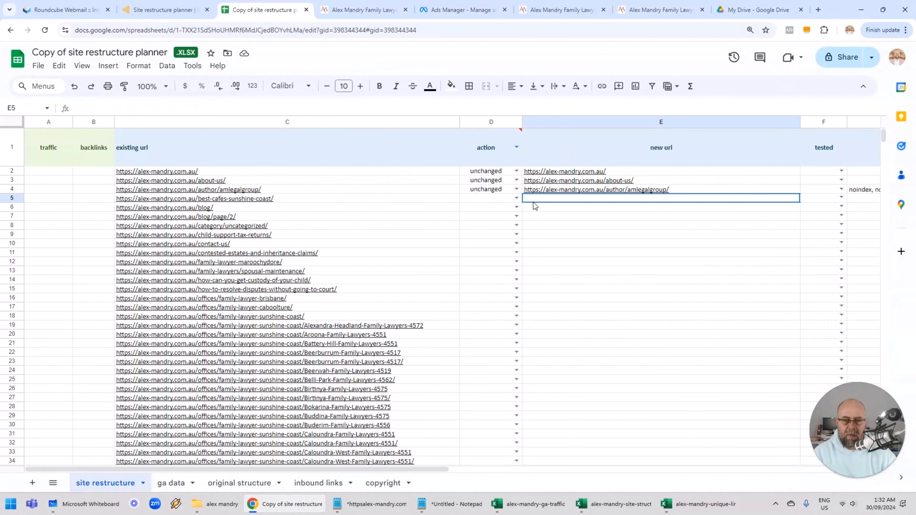
{"action": "key", "text": "ctrl+v"}
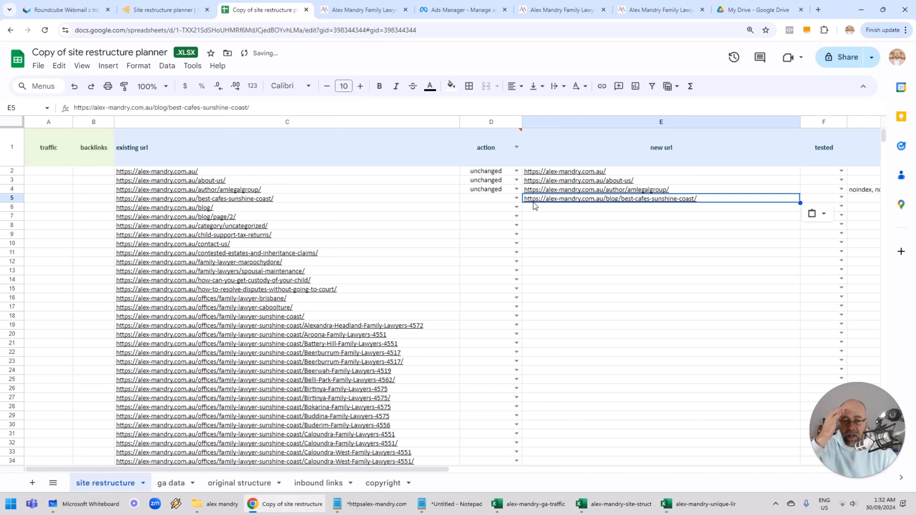
Set the action for the existing best-cafes-sunshine-coast URL in row 5 to remove.
{"action": "left_click", "coordinate": [516, 198]}
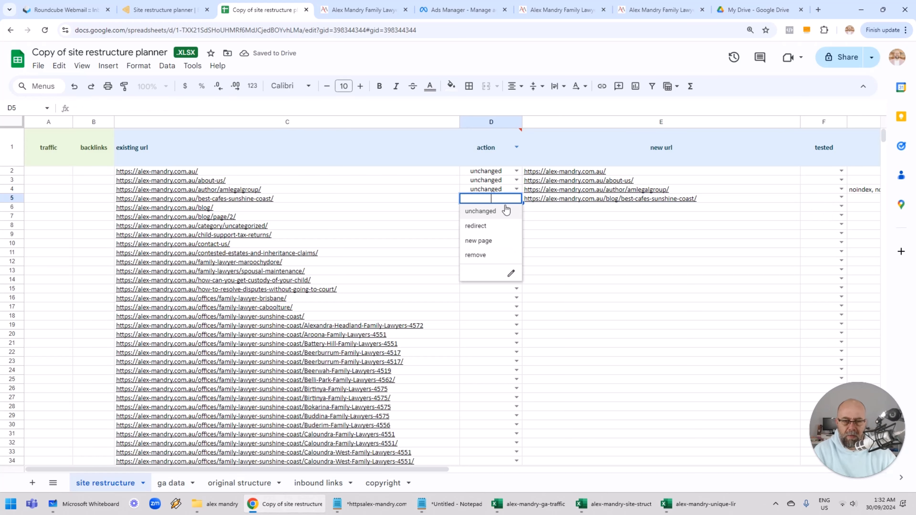
{"action": "left_click", "coordinate": [482, 255]}
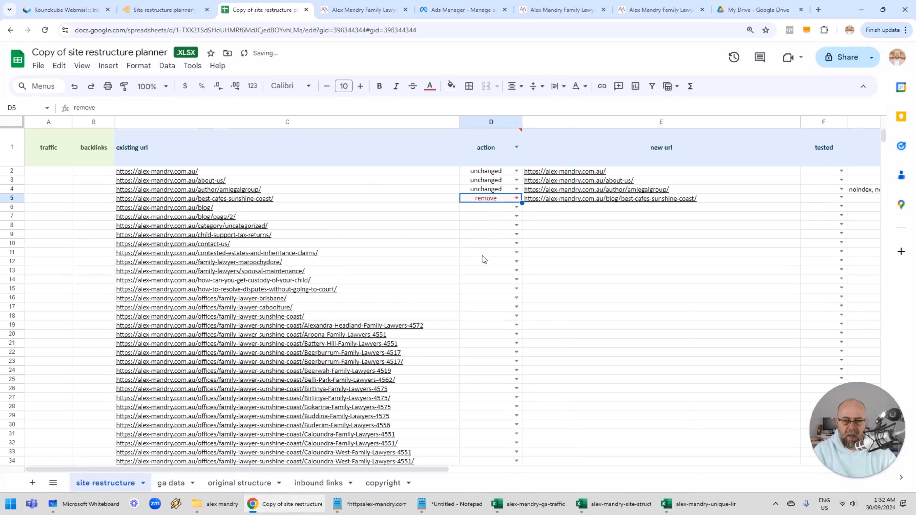
{"action": "left_click", "coordinate": [735, 197]}
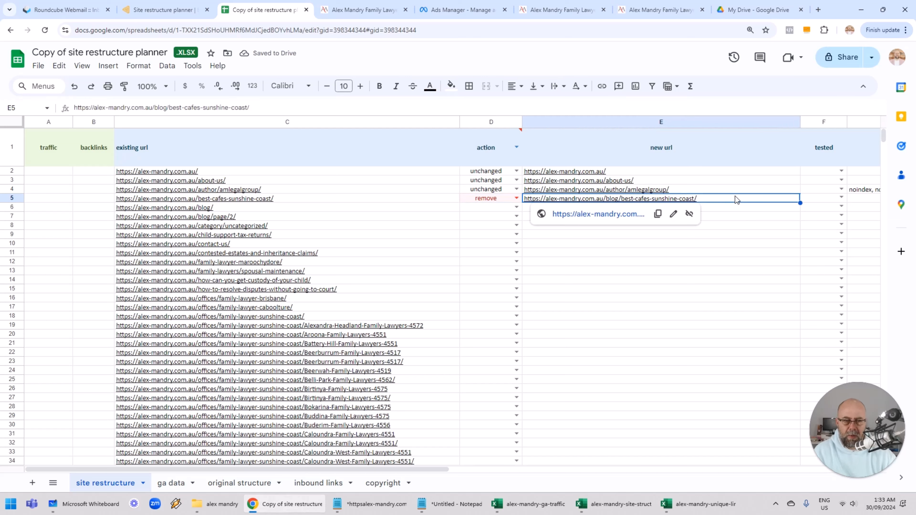
{"action": "left_click", "coordinate": [747, 206]}
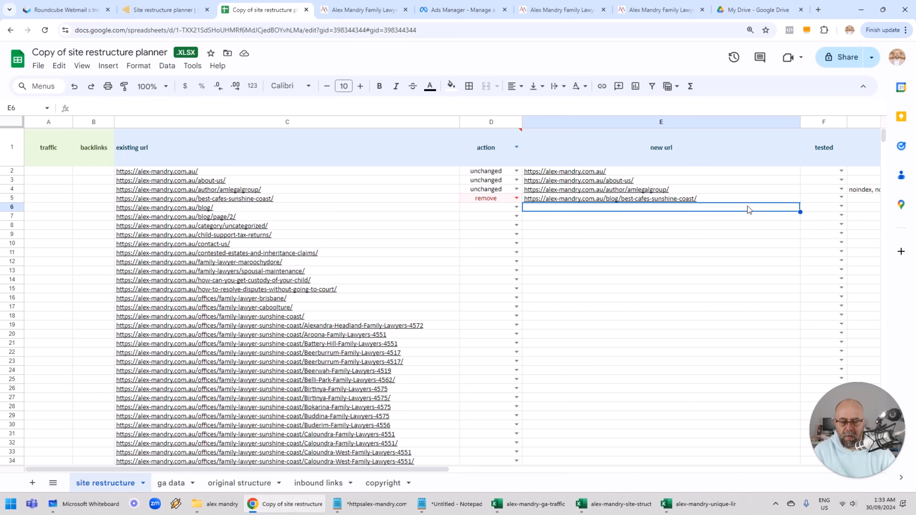
Look over the best-cafes row 5 from its backlinks cell across to its notes cell and back.
{"action": "key", "text": "Up"}
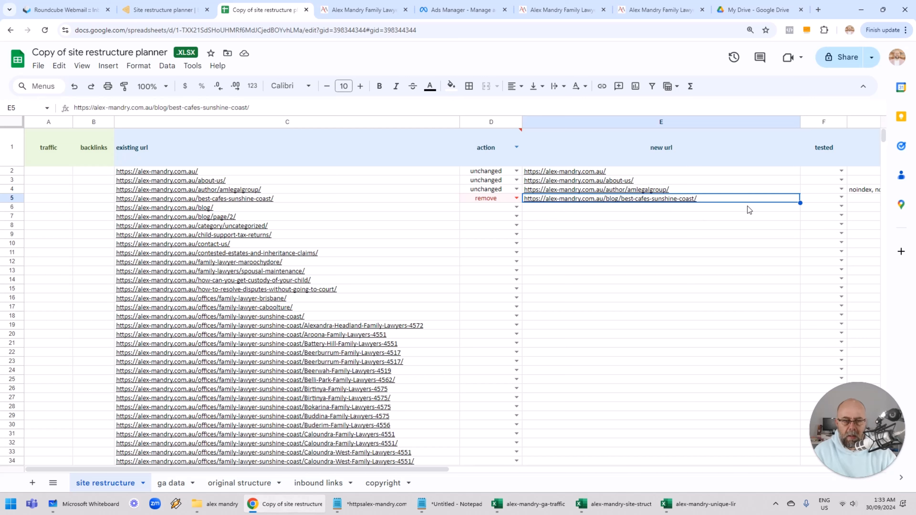
{"action": "key", "text": "Left"}
{"action": "key", "text": "Left"}
{"action": "key", "text": "Left"}
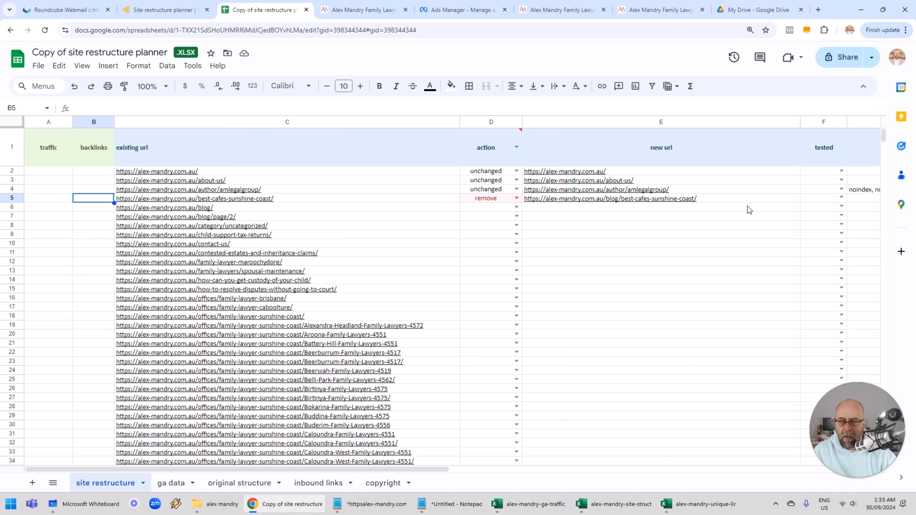
{"action": "key", "text": "Right"}
{"action": "key", "text": "Right"}
{"action": "key", "text": "Right"}
{"action": "key", "text": "Right"}
{"action": "key", "text": "Right"}
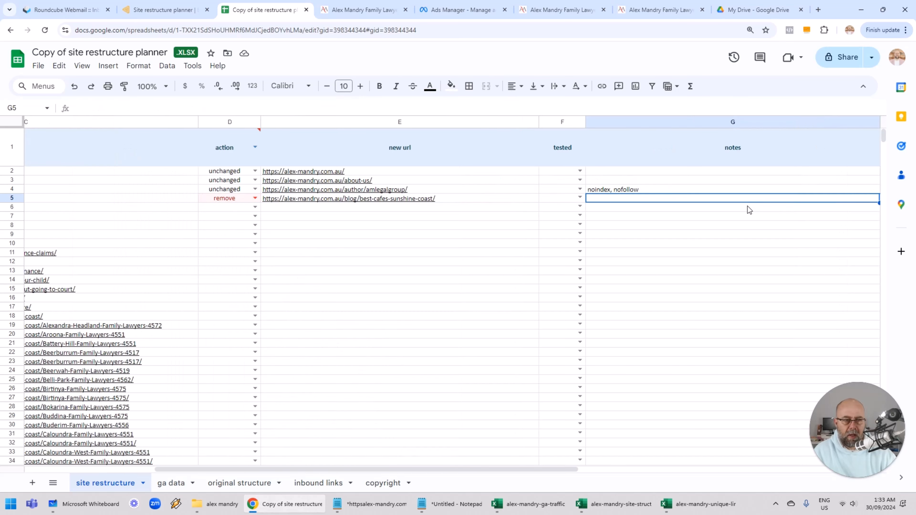
{"action": "key", "text": "Left"}
{"action": "key", "text": "Left"}
{"action": "key", "text": "Left"}
{"action": "key", "text": "Left"}
{"action": "key", "text": "Left"}
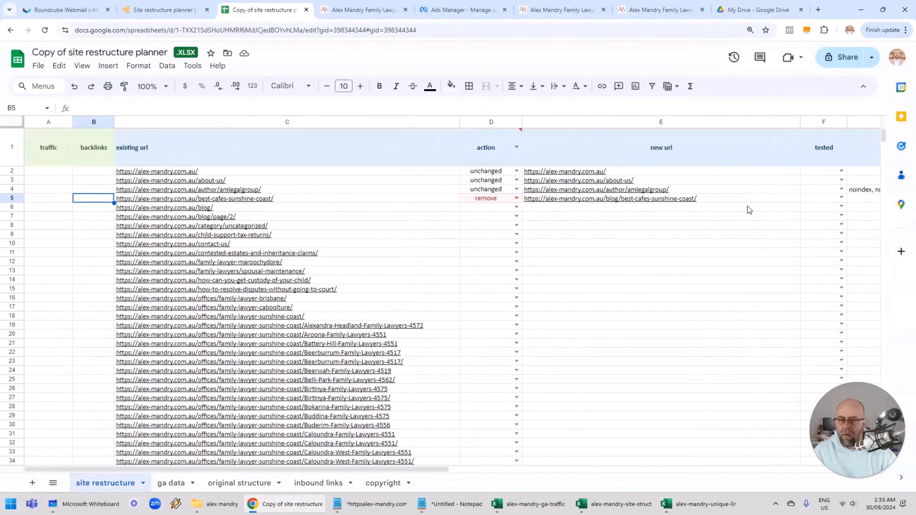
Copy the planned blog URL from the Notepad BLOG section into new url cell E6 and set that row's action to unchanged.
{"action": "key", "text": "Right"}
{"action": "key", "text": "Down"}
{"action": "key", "text": "alt+Tab"}
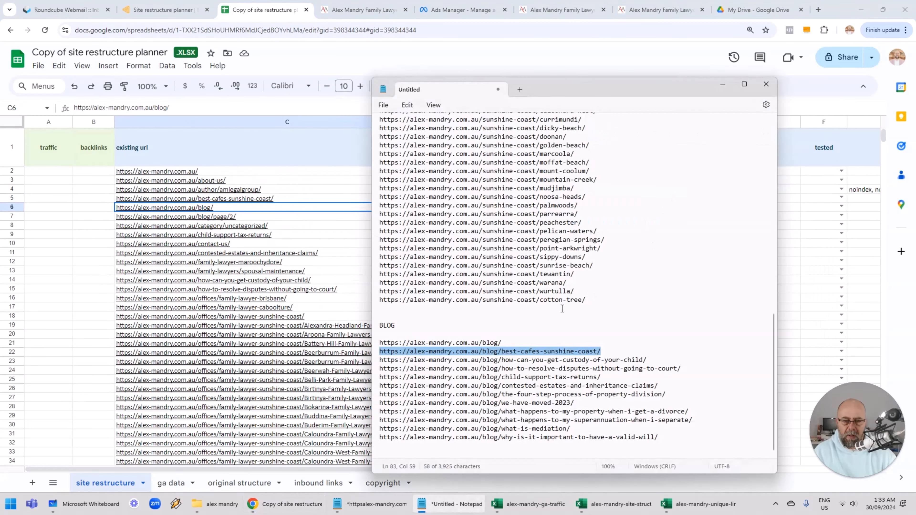
{"action": "left_click_drag", "start_coordinate": [508, 339], "coordinate": [376, 348]}
{"action": "key", "text": "ctrl+c"}
{"action": "key", "text": "alt+Tab"}
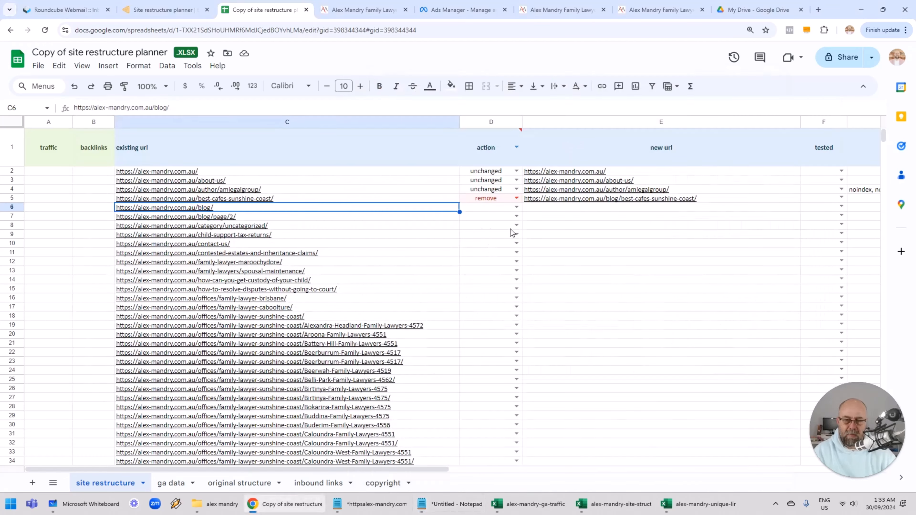
{"action": "left_click", "coordinate": [540, 208]}
{"action": "key", "text": "ctrl+v"}
{"action": "left_click", "coordinate": [514, 208]}
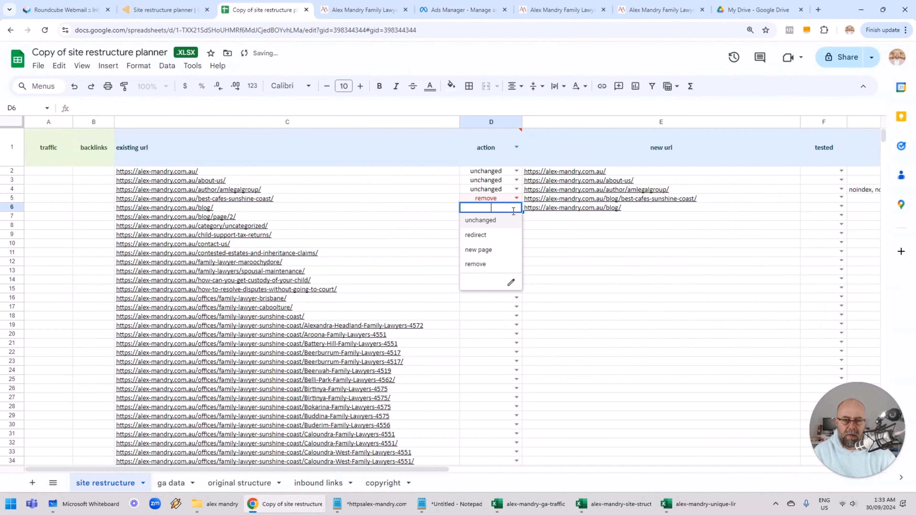
{"action": "left_click", "coordinate": [509, 219]}
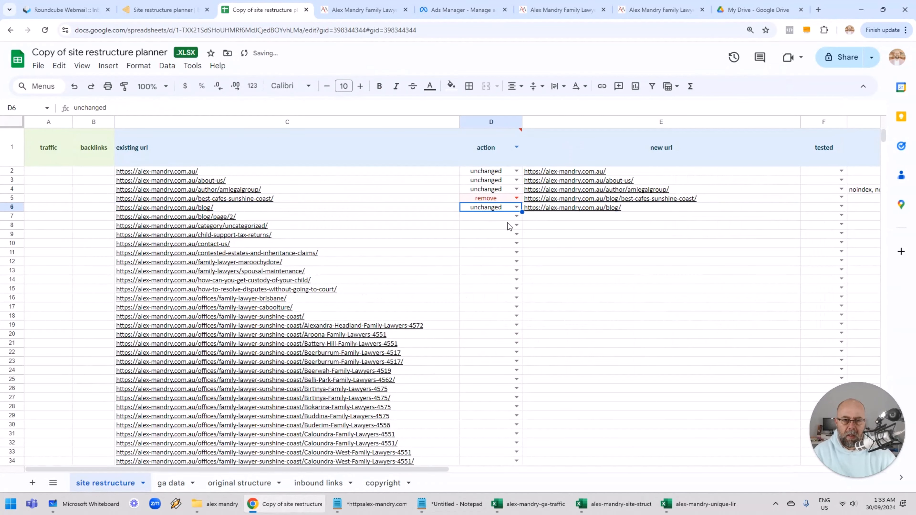
Copy the existing blog/page/2 URL from C7 into new url cell E7 and set that row's action to unchanged.
{"action": "left_click", "coordinate": [316, 219]}
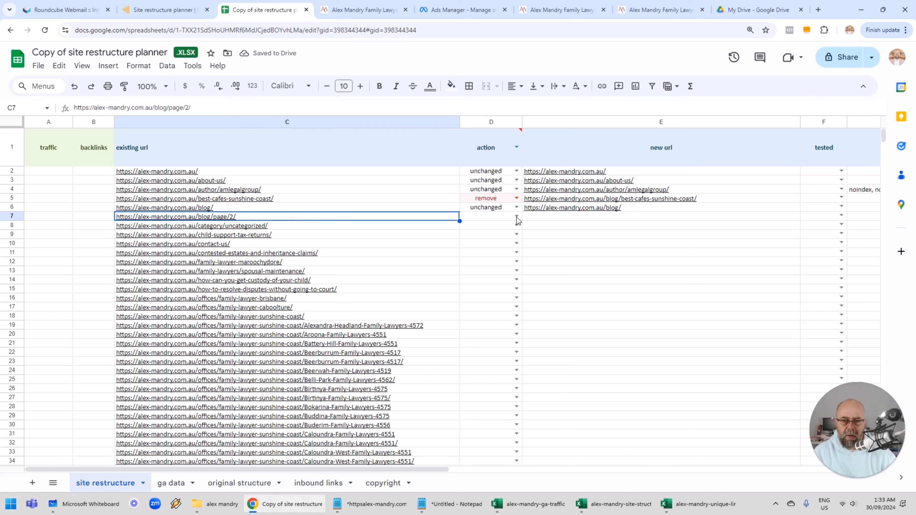
{"action": "key", "text": "ctrl+c"}
{"action": "key", "text": "Right"}
{"action": "key", "text": "Right"}
{"action": "key", "text": "ctrl+v"}
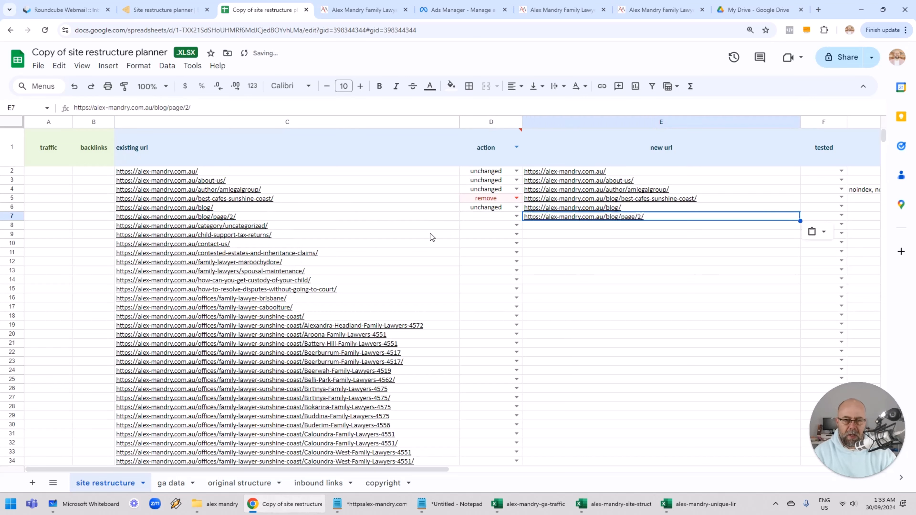
{"action": "key", "text": "Left"}
{"action": "left_click", "coordinate": [515, 216]}
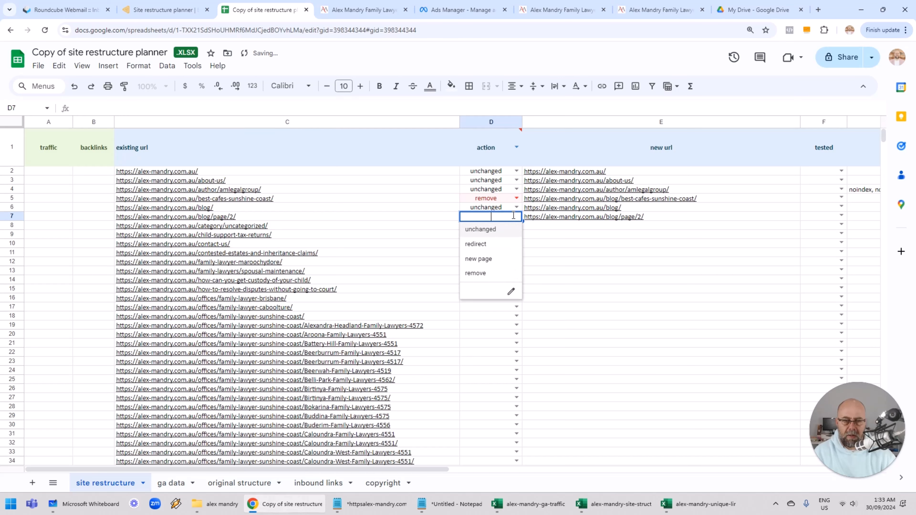
{"action": "left_click", "coordinate": [509, 233]}
Look through the remaining existing URLs from row 8 down to the end of the list at row 158.
{"action": "left_click", "coordinate": [546, 227]}
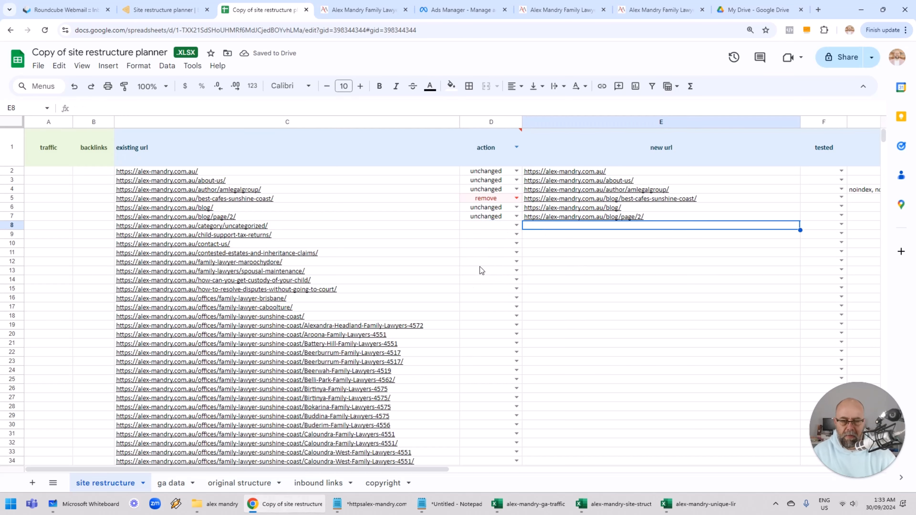
{"action": "scroll", "coordinate": [425, 275], "scroll_direction": "down", "scroll_amount": 10}
{"action": "scroll", "coordinate": [425, 277], "scroll_direction": "up", "scroll_amount": 10}
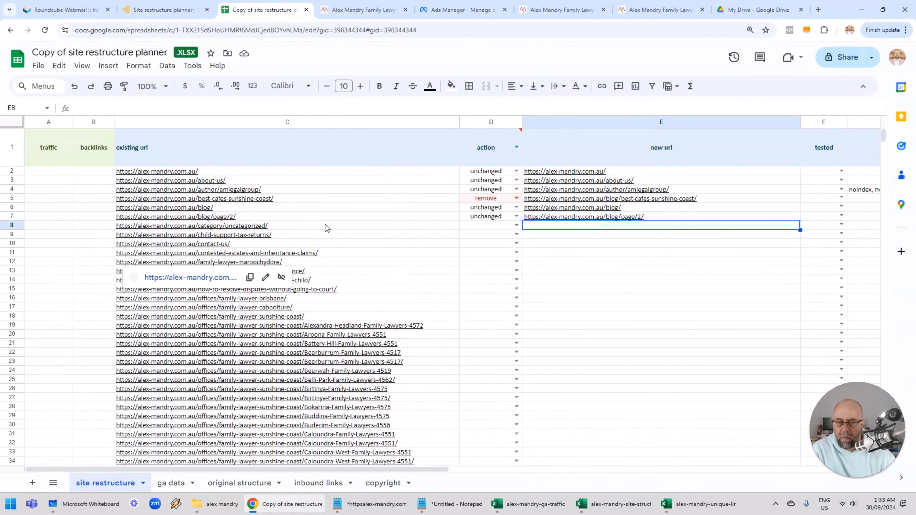
{"action": "scroll", "coordinate": [476, 277], "scroll_direction": "down", "scroll_amount": 20}
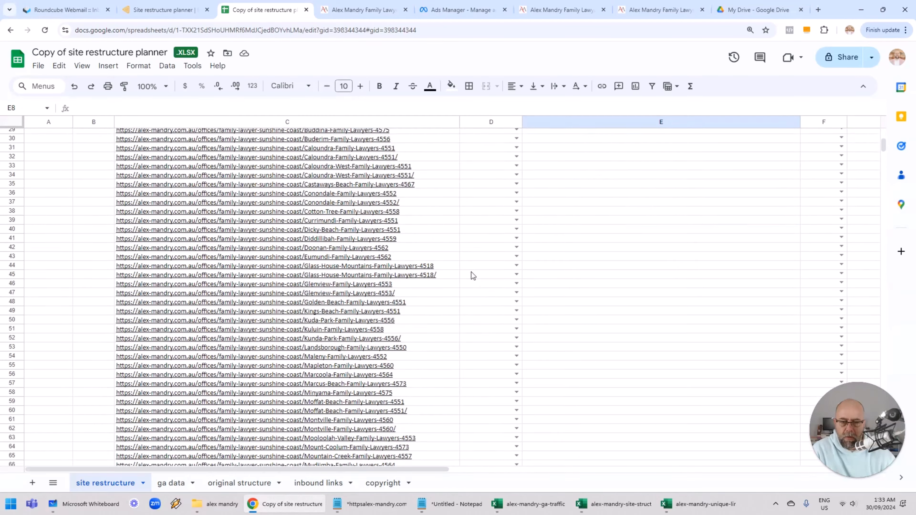
{"action": "scroll", "coordinate": [471, 276], "scroll_direction": "up", "scroll_amount": 12}
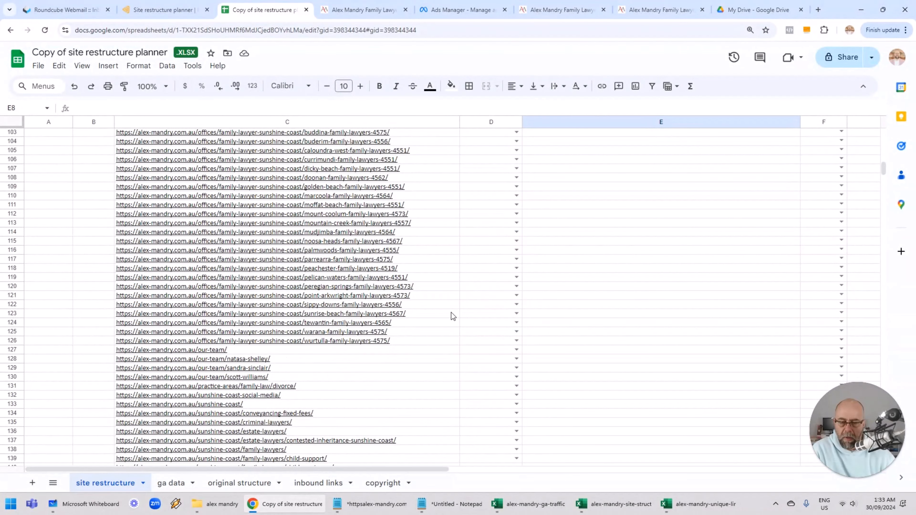
{"action": "scroll", "coordinate": [451, 312], "scroll_direction": "down", "scroll_amount": 9}
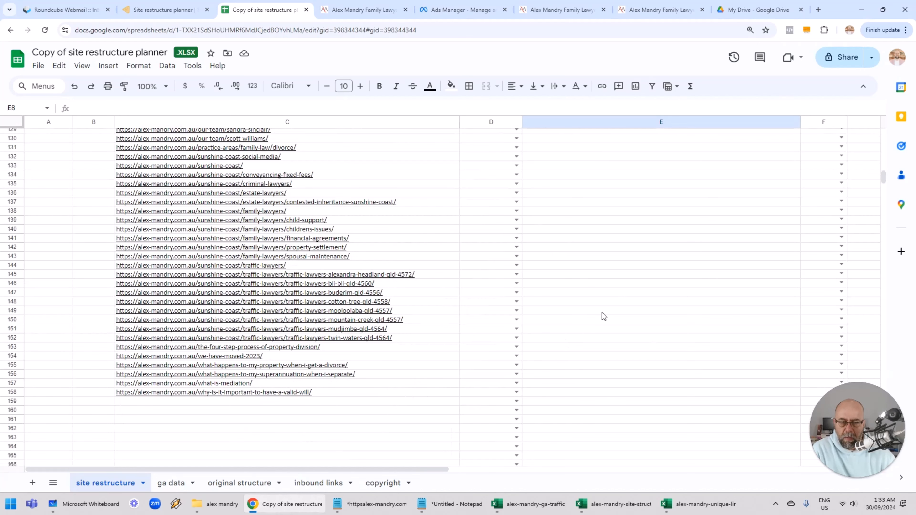
{"action": "left_click", "coordinate": [586, 330]}
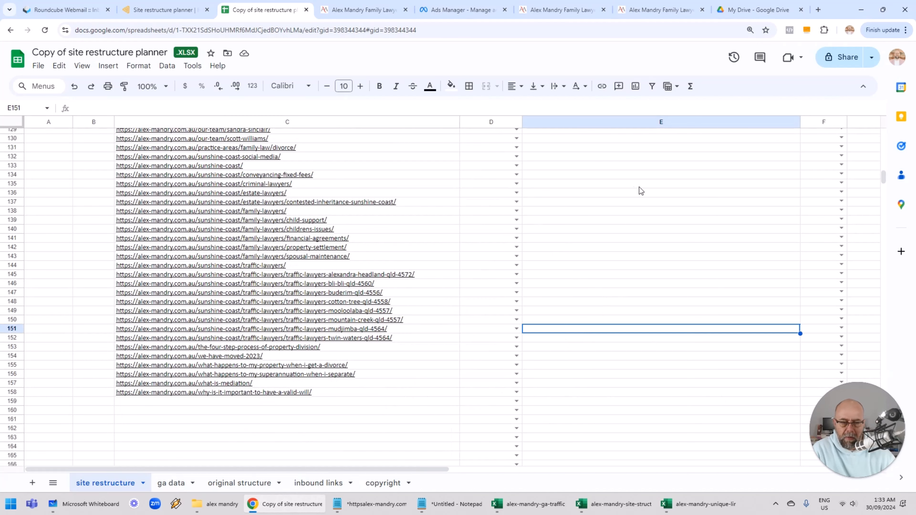
{"action": "scroll", "coordinate": [621, 211], "scroll_direction": "down", "scroll_amount": 5}
{"action": "scroll", "coordinate": [605, 228], "scroll_direction": "up", "scroll_amount": 6}
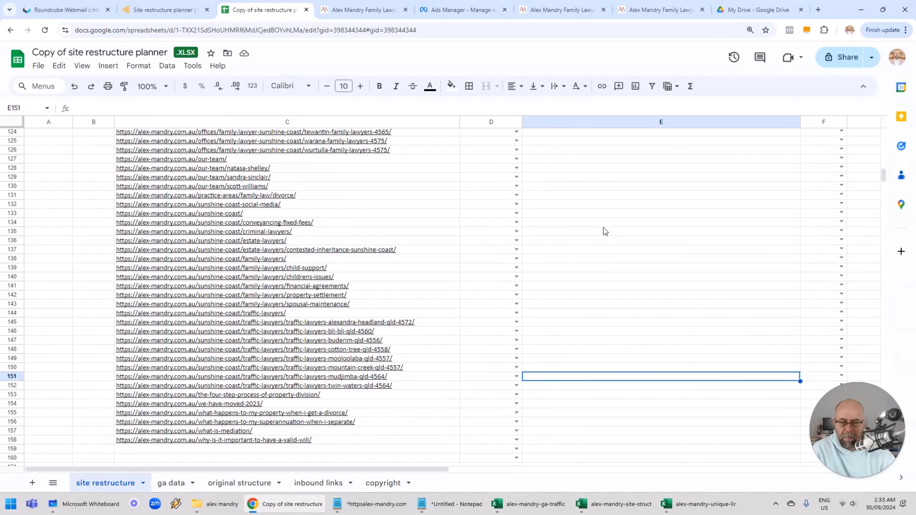
{"action": "scroll", "coordinate": [559, 258], "scroll_direction": "up", "scroll_amount": 5}
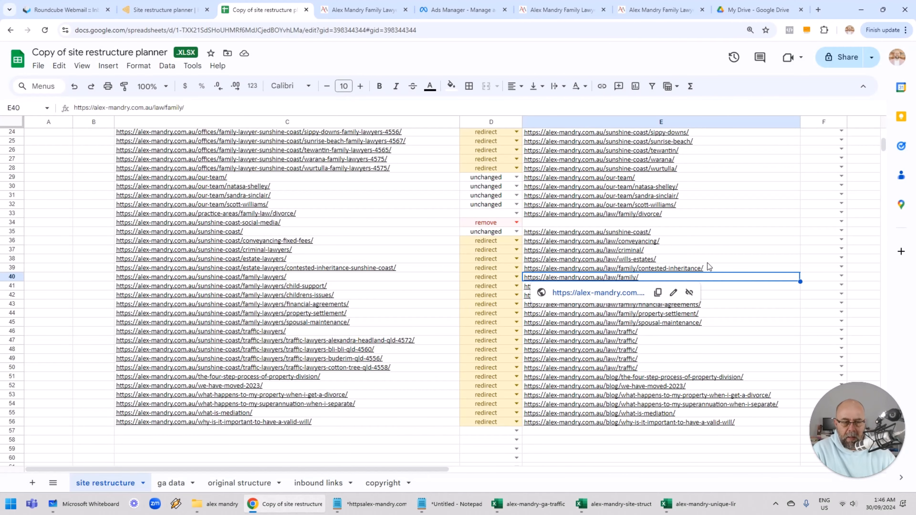
Review the planner's actions and new URLs against the existing URLs, from the practice-area rows up through the suburb and blog rows.
{"action": "left_click", "coordinate": [732, 243]}
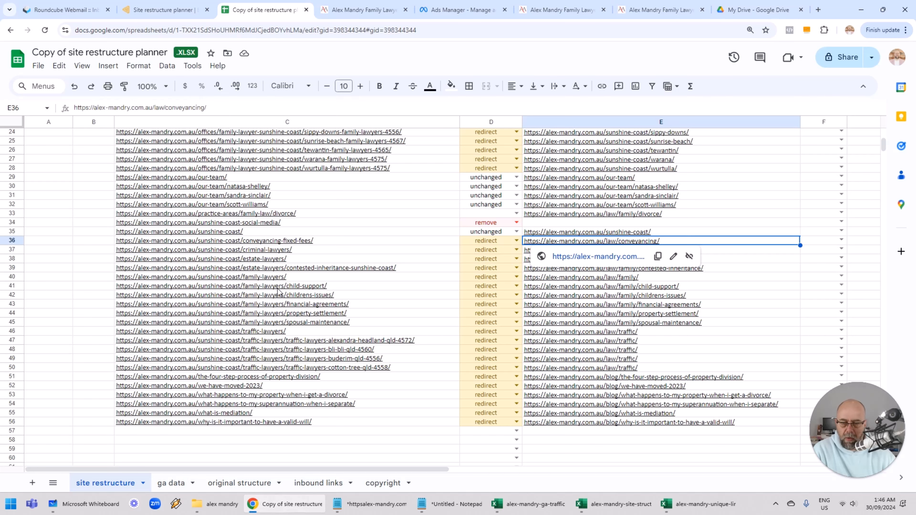
{"action": "scroll", "coordinate": [303, 283], "scroll_direction": "up", "scroll_amount": 5}
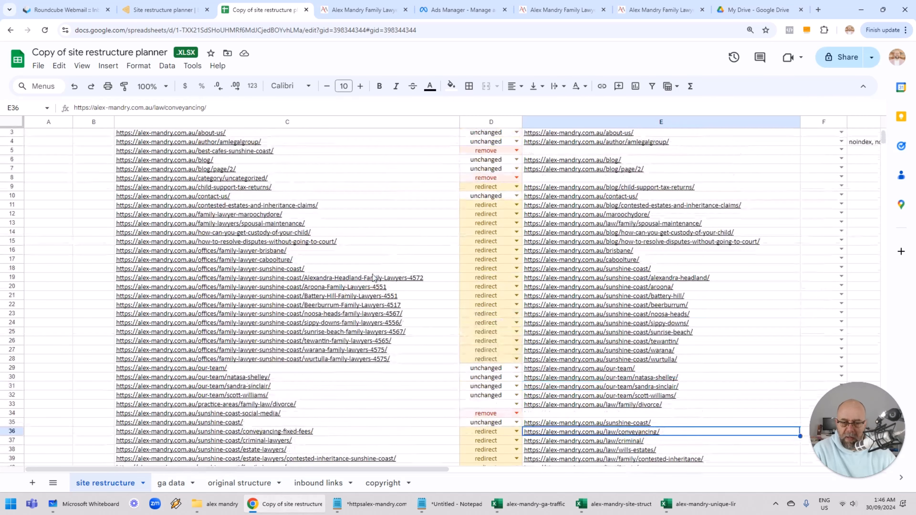
{"action": "mouse_move", "coordinate": [304, 288]}
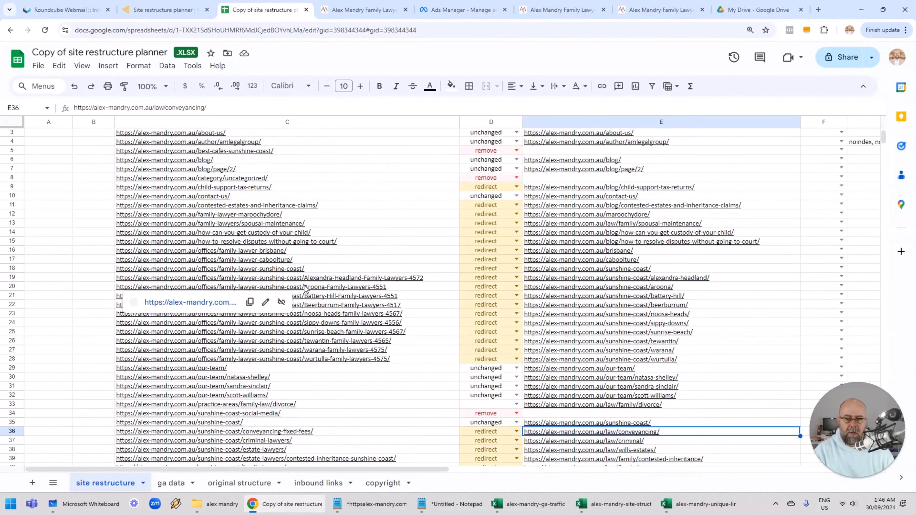
{"action": "left_click", "coordinate": [765, 277]}
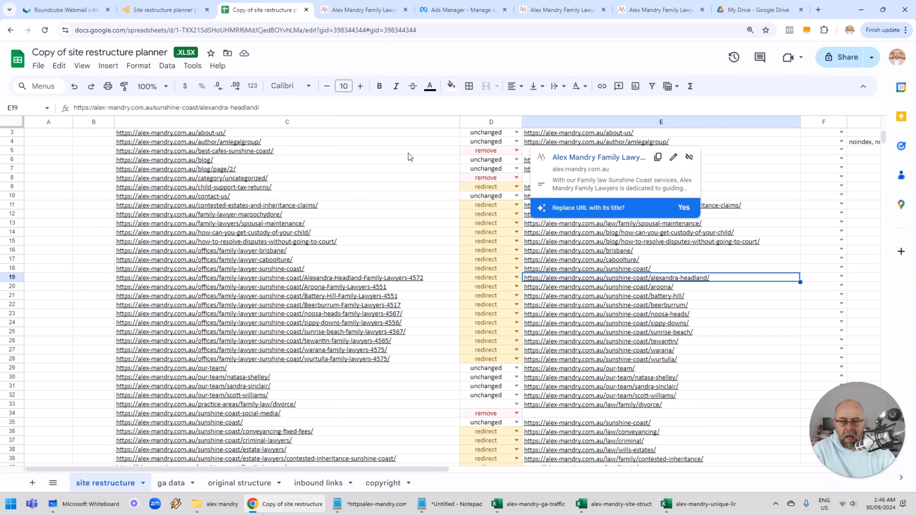
{"action": "scroll", "coordinate": [365, 163], "scroll_direction": "up", "scroll_amount": 2}
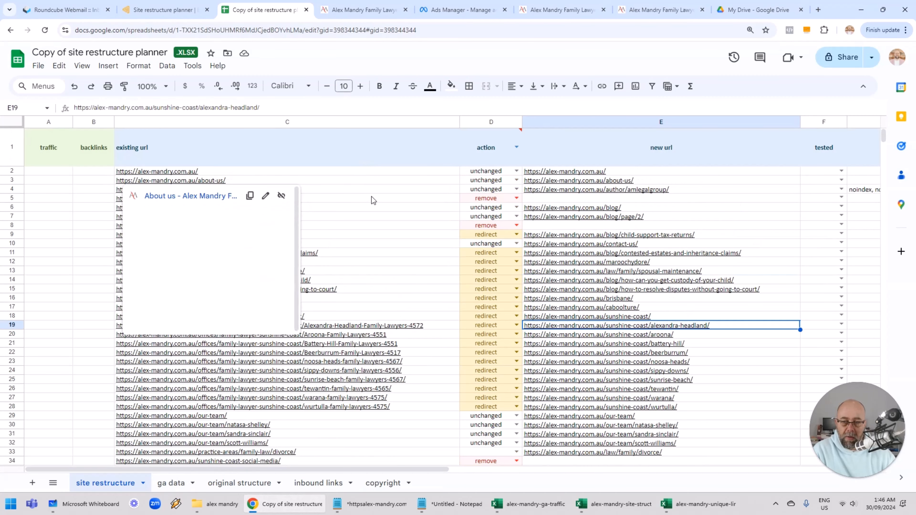
{"action": "left_click", "coordinate": [760, 186]}
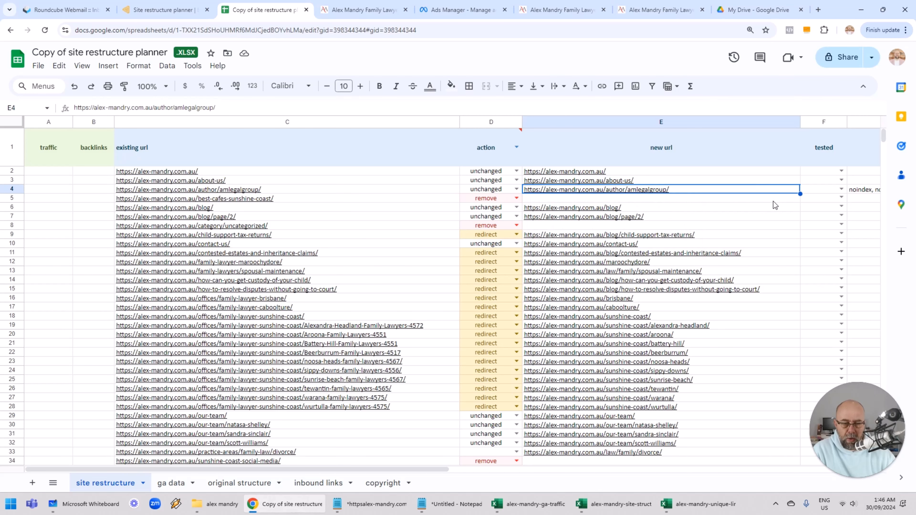
{"action": "scroll", "coordinate": [779, 271], "scroll_direction": "down", "scroll_amount": 2}
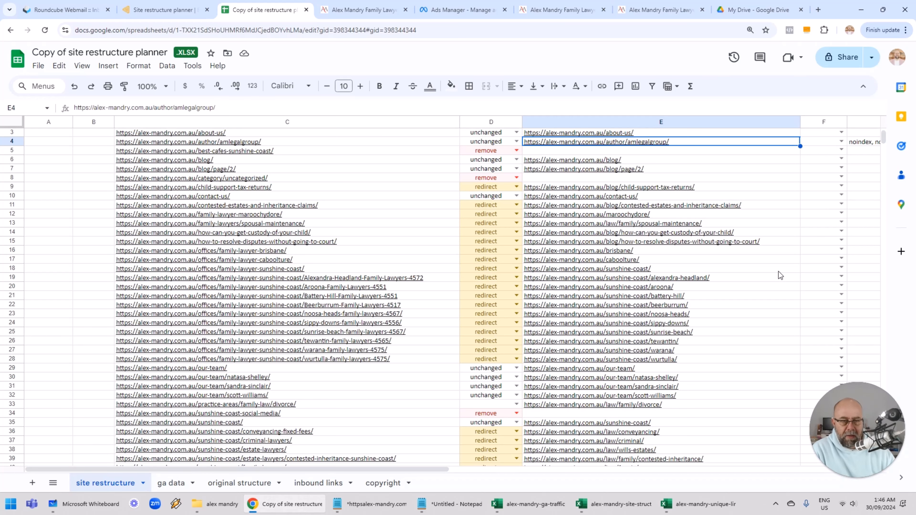
{"action": "scroll", "coordinate": [693, 332], "scroll_direction": "up", "scroll_amount": 2}
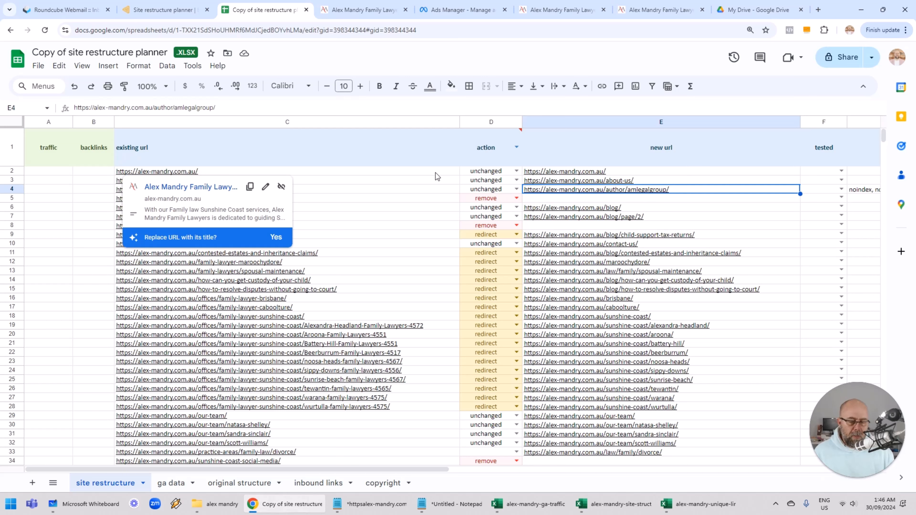
Compare the existing url, action and new url cells for the home page in row 2 and the about-us page in row 3.
{"action": "key", "text": "Up"}
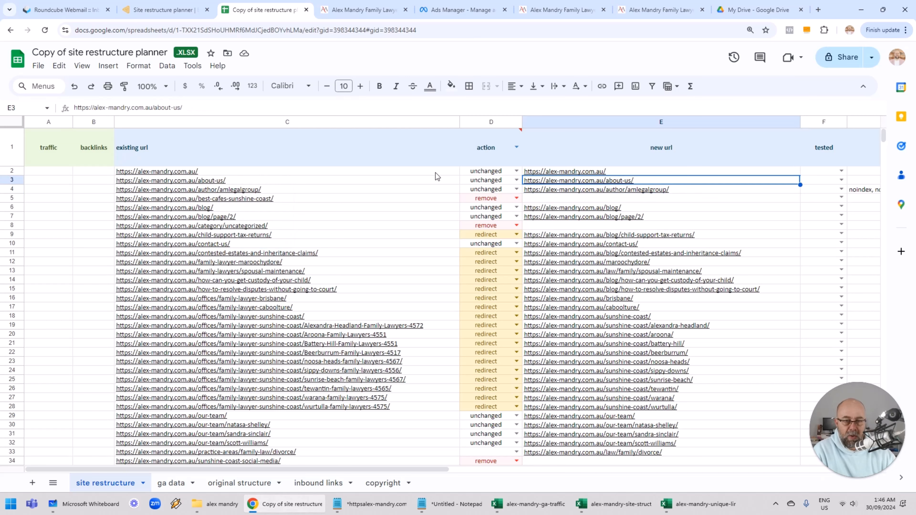
{"action": "key", "text": "Up"}
{"action": "key", "text": "Left"}
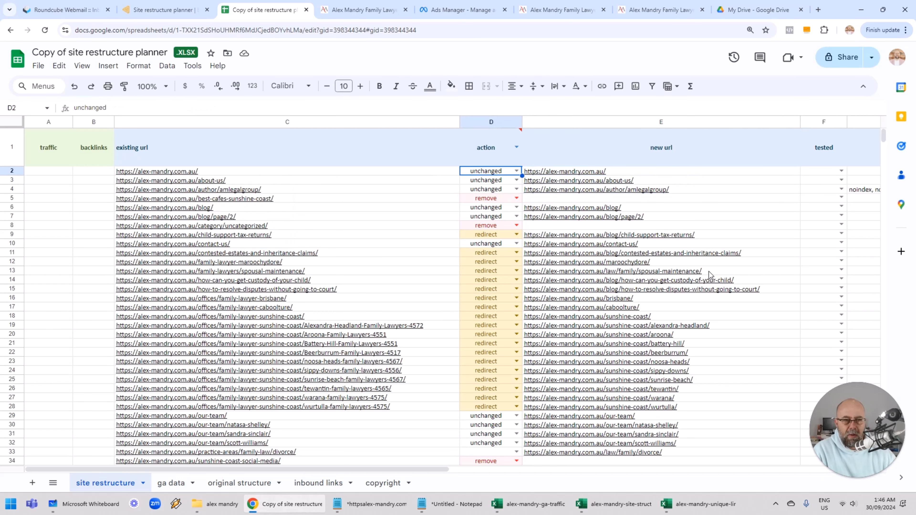
{"action": "key", "text": "Left"}
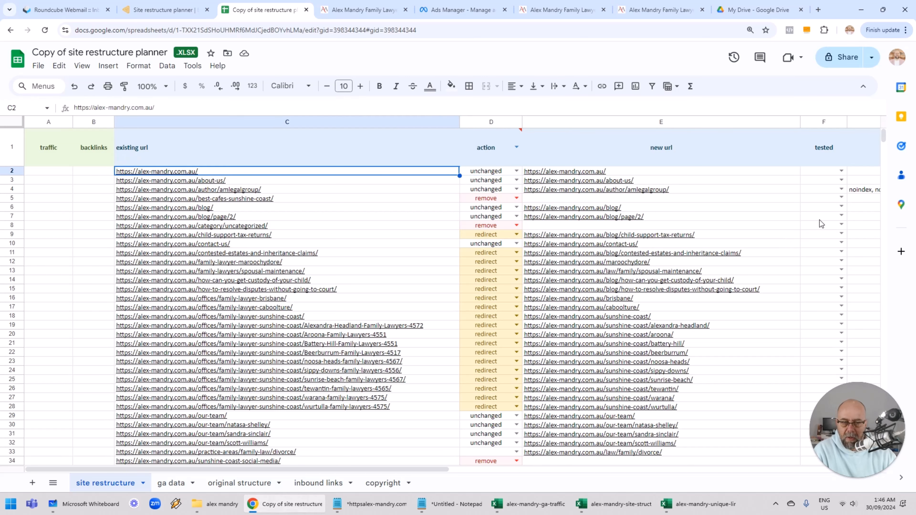
{"action": "key", "text": "Right"}
{"action": "key", "text": "Right"}
{"action": "key", "text": "Down"}
{"action": "key", "text": "Left"}
{"action": "key", "text": "Left"}
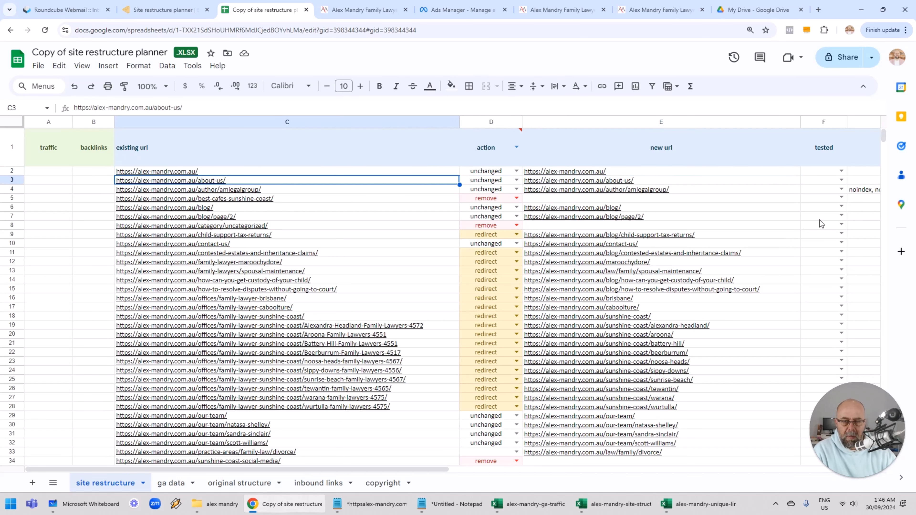
Compare the existing url and new url cells for the author and blog pages in rows 4 to 7.
{"action": "key", "text": "Down"}
{"action": "key", "text": "Right"}
{"action": "key", "text": "Right"}
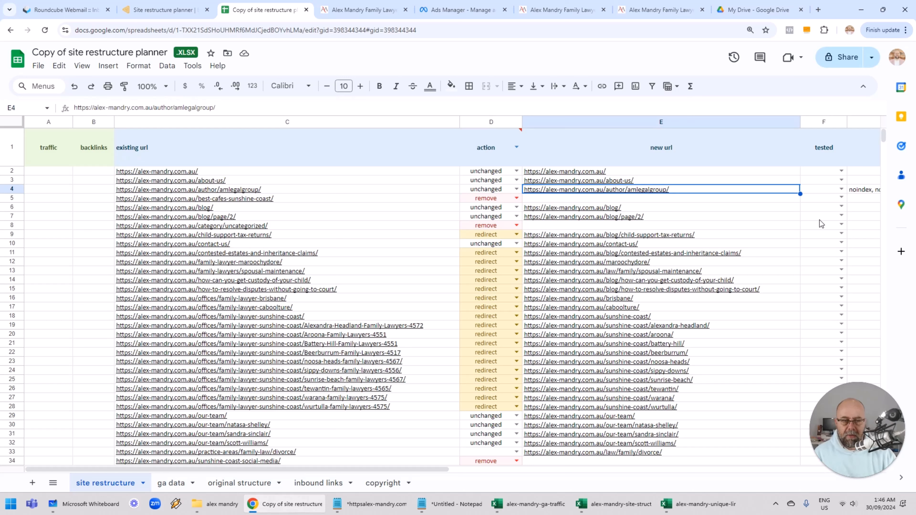
{"action": "key", "text": "Down"}
{"action": "key", "text": "Down"}
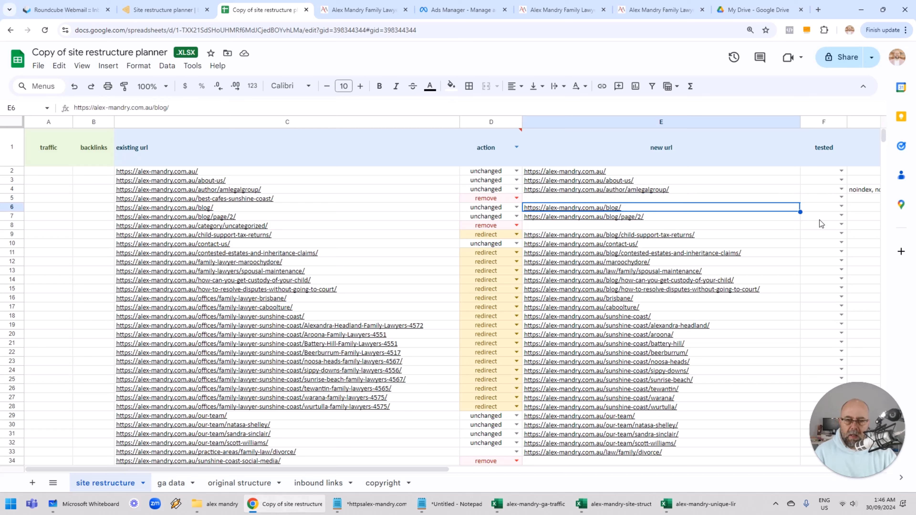
{"action": "key", "text": "Left"}
{"action": "key", "text": "Left"}
{"action": "key", "text": "Down"}
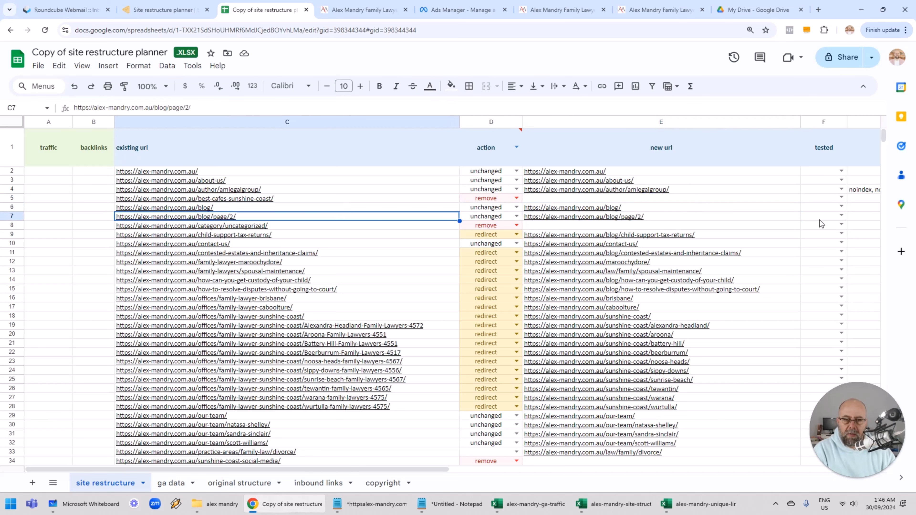
{"action": "key", "text": "Right"}
{"action": "key", "text": "Right"}
Compare the existing and new URLs for the child-support-tax-returns page in row 9, continuing to contested-estates-and-inheritance-claims in row 11.
{"action": "key", "text": "Down"}
{"action": "key", "text": "Down"}
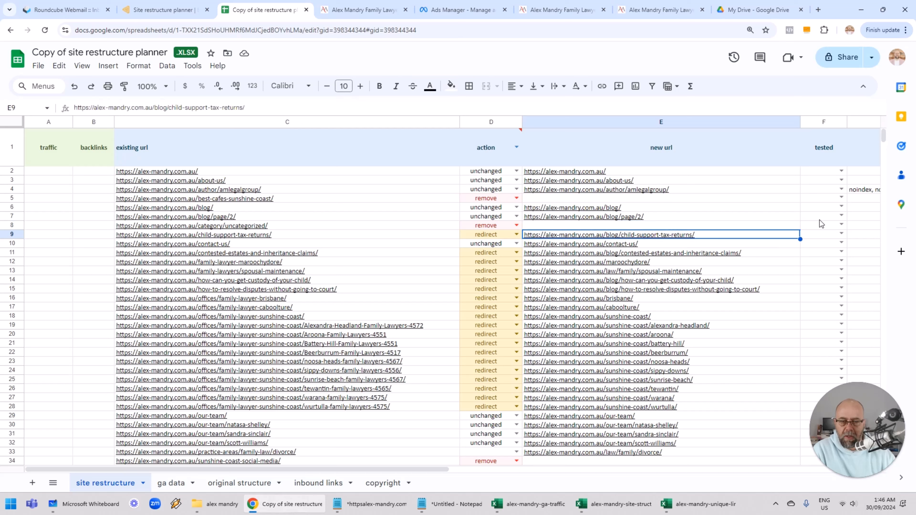
{"action": "key", "text": "Left"}
{"action": "key", "text": "Left"}
{"action": "key", "text": "Right"}
{"action": "key", "text": "Right"}
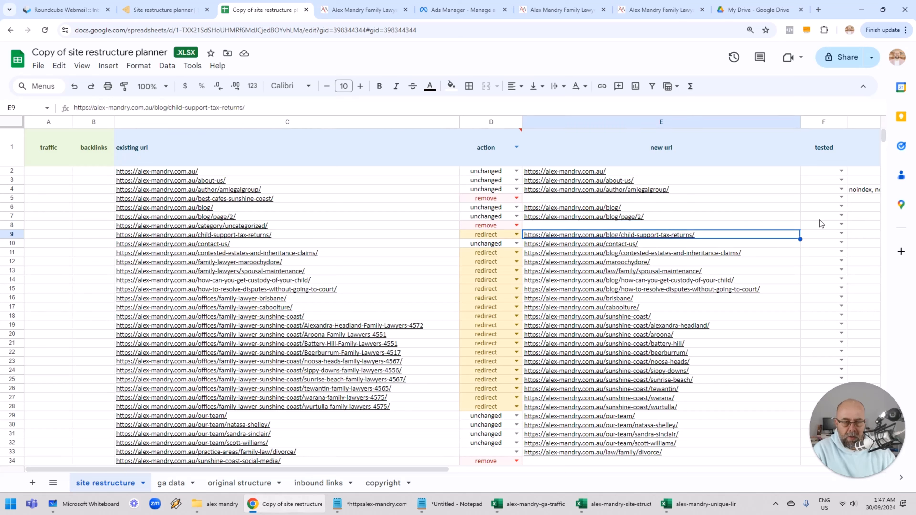
{"action": "key", "text": "Down"}
{"action": "key", "text": "Down"}
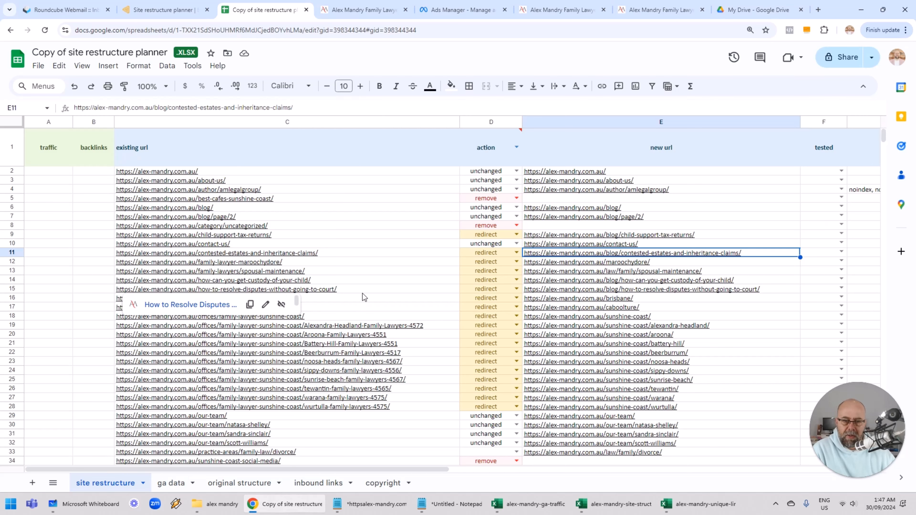
Look over the new URLs through the end of the list, including maroochydore in E12 and law/family/child-support in E41.
{"action": "scroll", "coordinate": [693, 259], "scroll_direction": "down", "scroll_amount": 10}
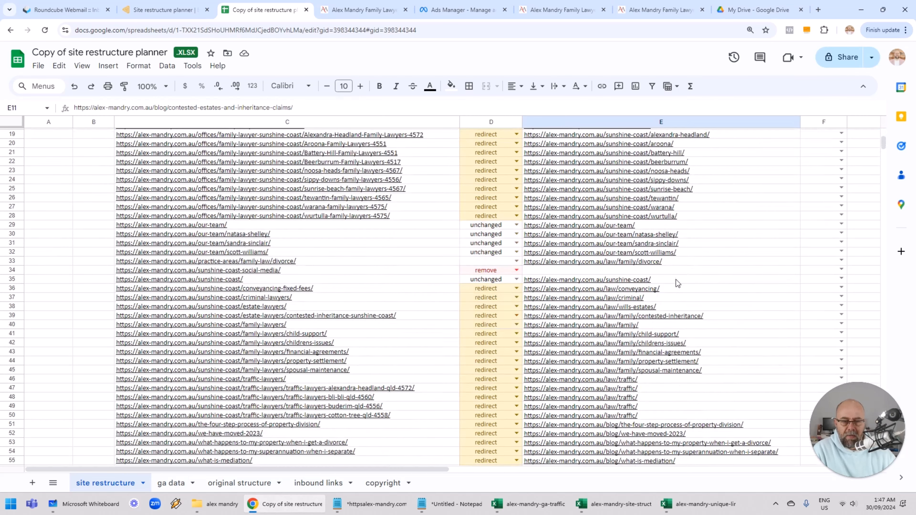
{"action": "scroll", "coordinate": [700, 273], "scroll_direction": "up", "scroll_amount": 10}
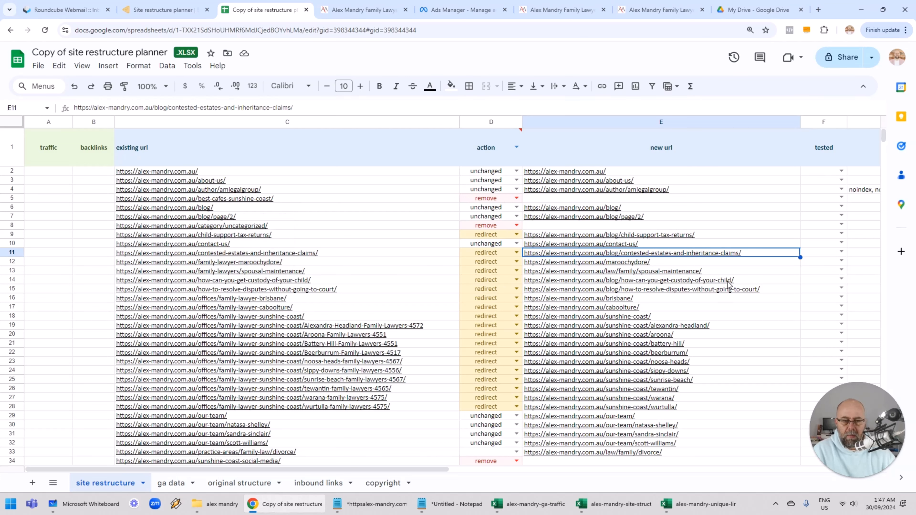
{"action": "left_click", "coordinate": [768, 262]}
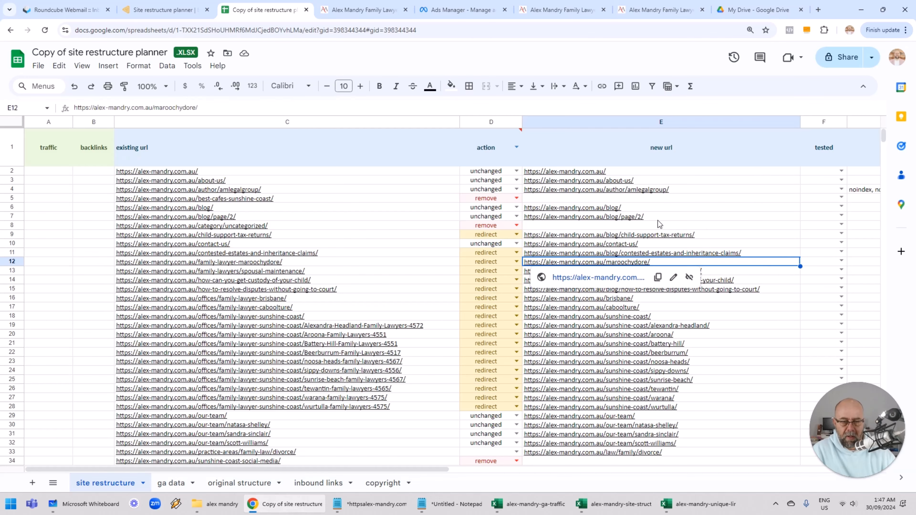
{"action": "scroll", "coordinate": [660, 224], "scroll_direction": "down", "scroll_amount": 8}
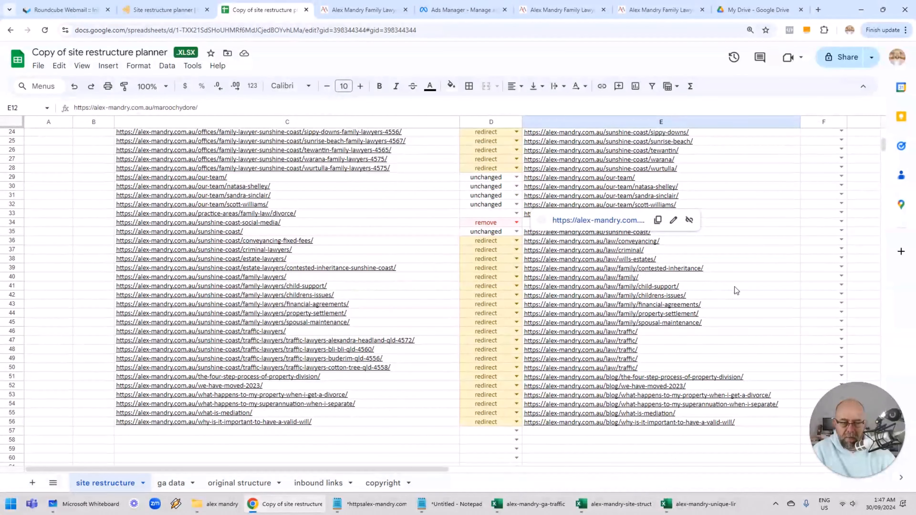
{"action": "left_click", "coordinate": [782, 287]}
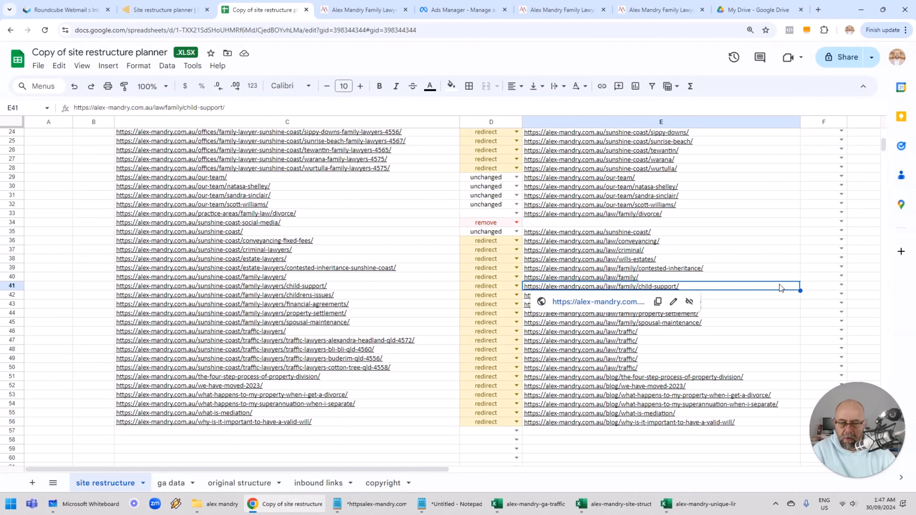
{"action": "scroll", "coordinate": [779, 285], "scroll_direction": "up", "scroll_amount": 8}
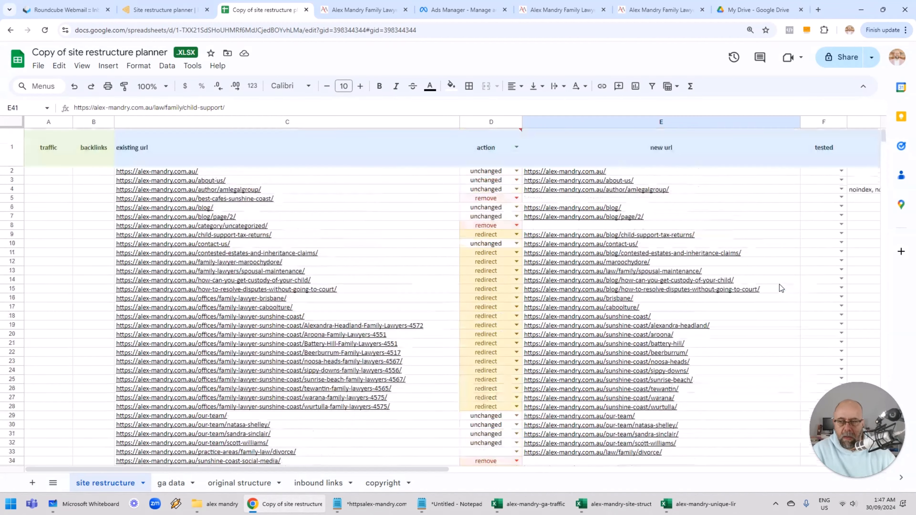
Check the traffic and backlinks cells in rows 3 and 4 and the action for best-cafes-sunshine-coast in row 5.
{"action": "left_click", "coordinate": [42, 182]}
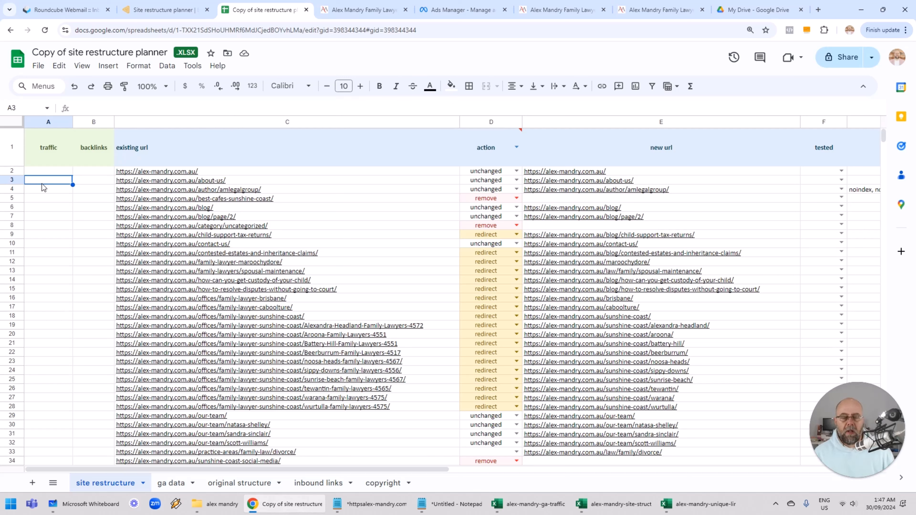
{"action": "left_click", "coordinate": [95, 184]}
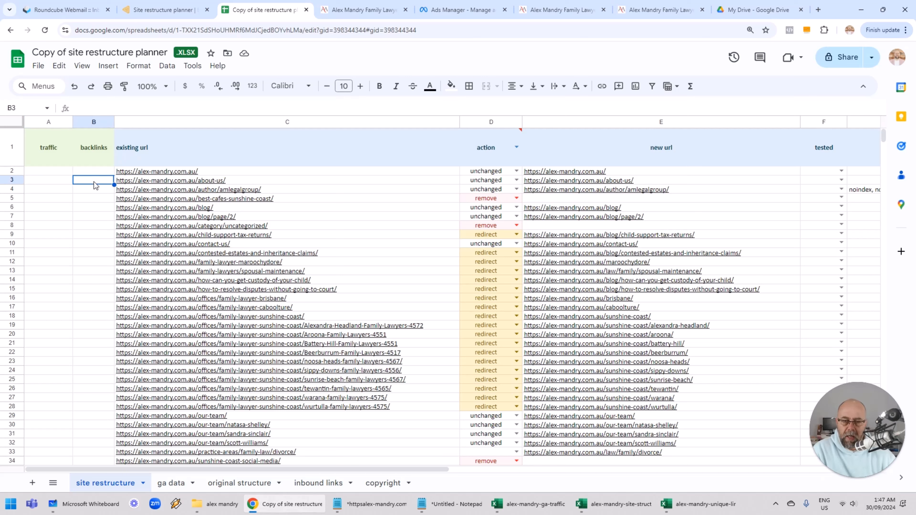
{"action": "left_click", "coordinate": [101, 190]}
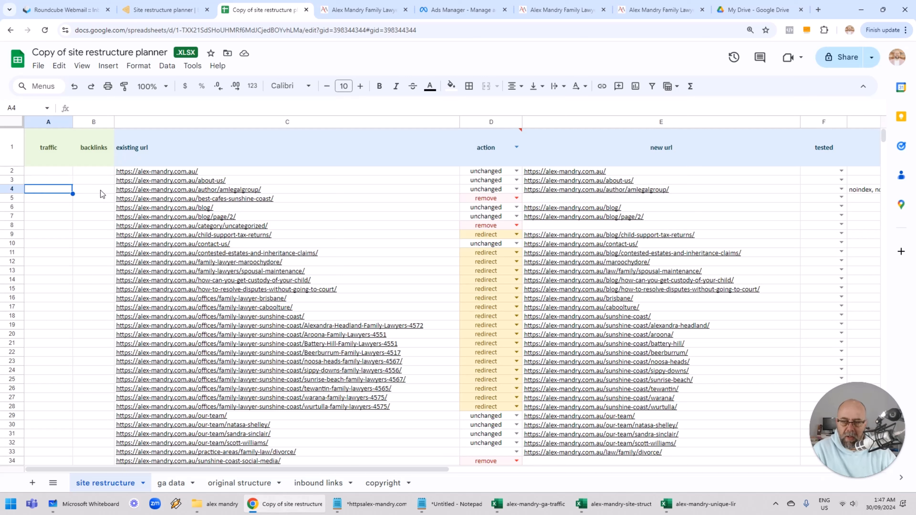
{"action": "key", "text": "Right"}
{"action": "key", "text": "Right"}
{"action": "key", "text": "Right"}
{"action": "key", "text": "Right"}
{"action": "key", "text": "Down"}
{"action": "key", "text": "Left"}
{"action": "key", "text": "Left"}
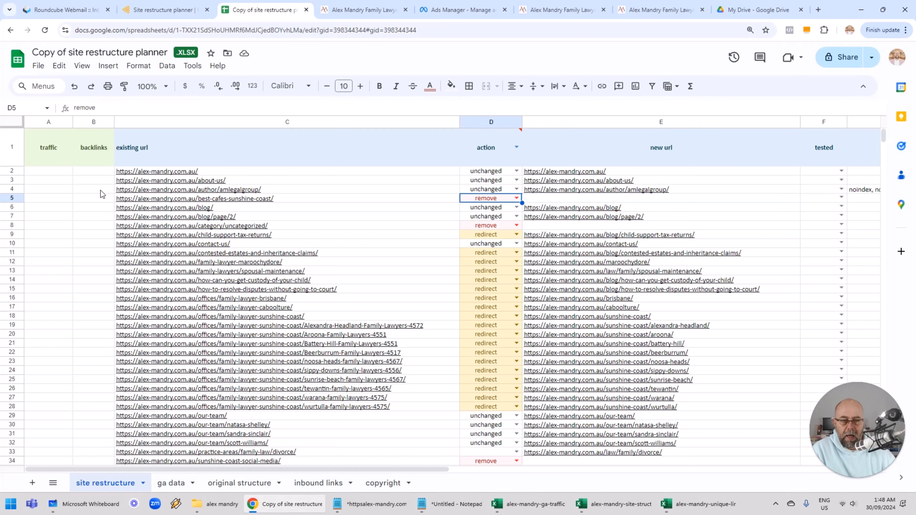
View the available action options for best-cafes-sunshine-coast in row 5 and examine that row's traffic and backlinks cells.
{"action": "left_click", "coordinate": [516, 198]}
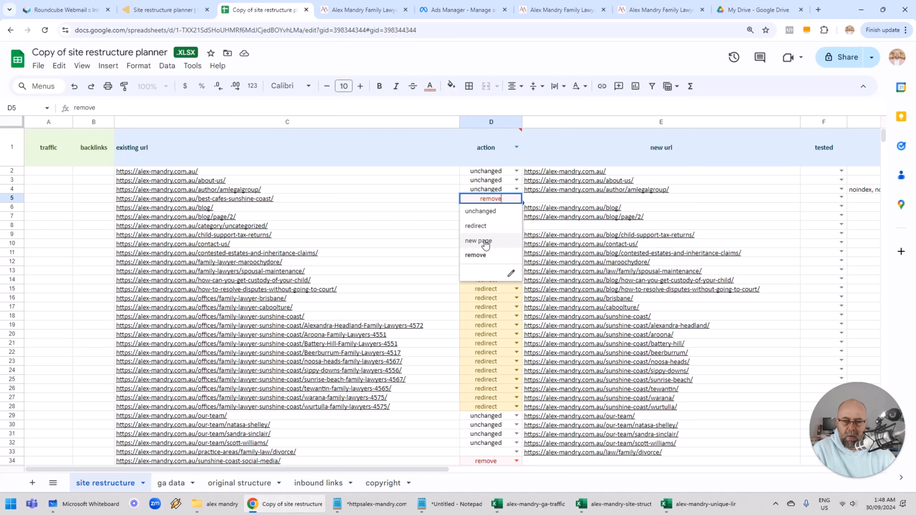
{"action": "left_click", "coordinate": [546, 201]}
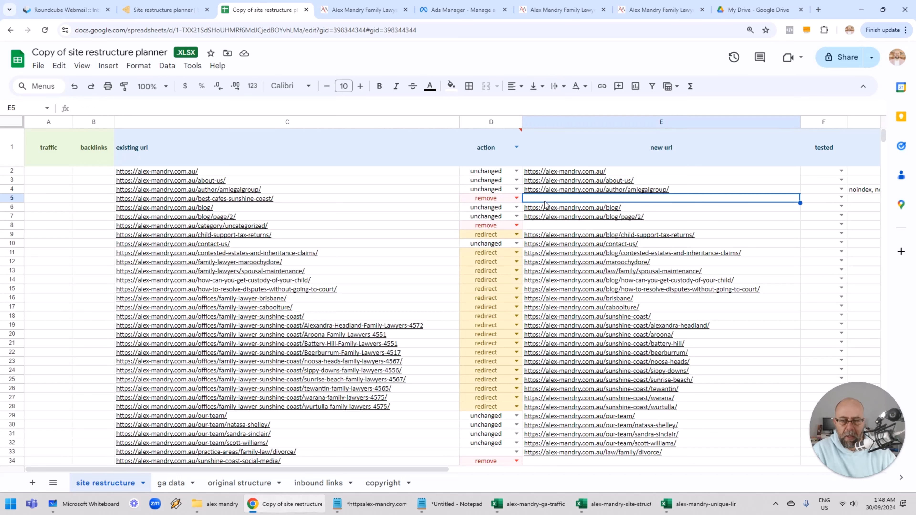
{"action": "key", "text": "Left"}
{"action": "key", "text": "Left"}
{"action": "key", "text": "Left"}
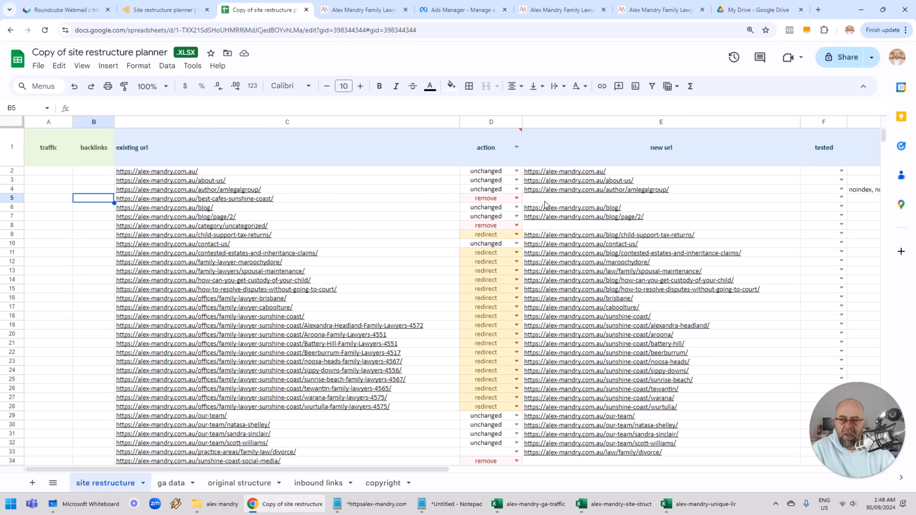
{"action": "key", "text": "Right"}
{"action": "key", "text": "Right"}
{"action": "key", "text": "Left"}
{"action": "key", "text": "Left"}
{"action": "key", "text": "Left"}
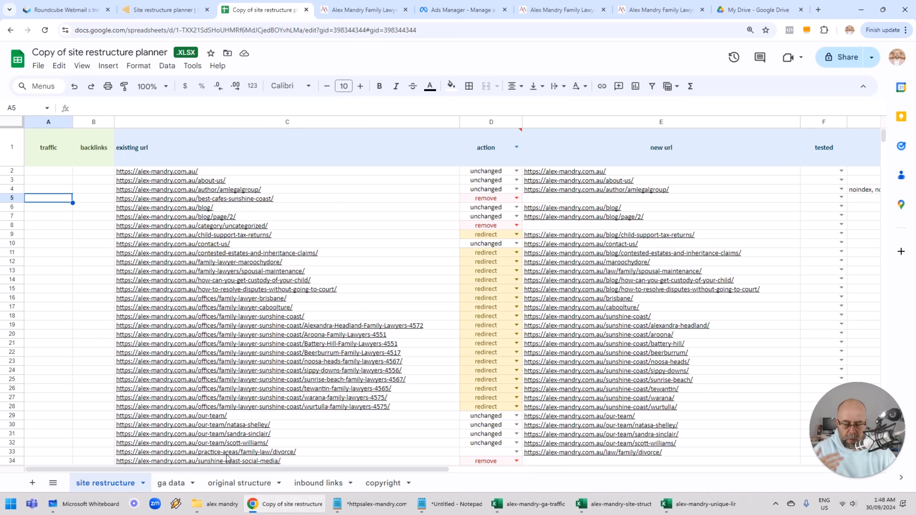
{"action": "mouse_move", "coordinate": [238, 461]}
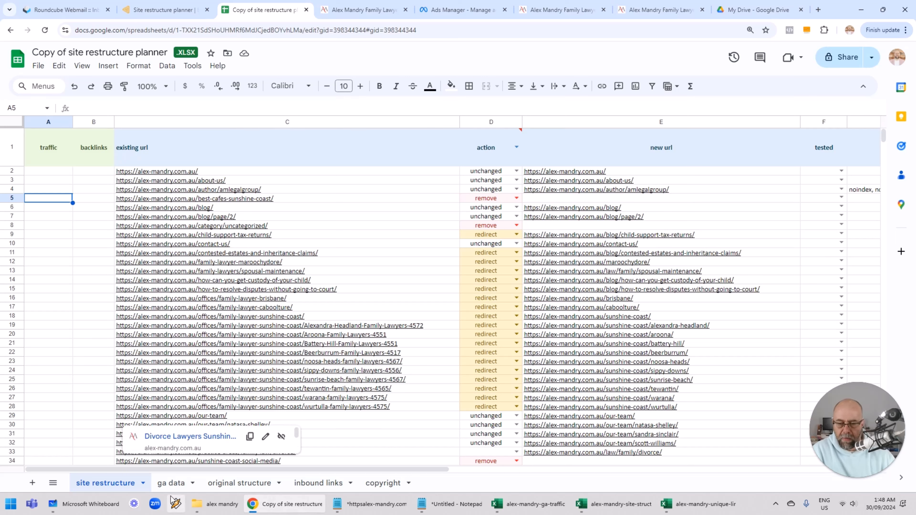
Review the new url column from row 5 through the suburb, practice-area and blog rows, returning to E7.
{"action": "left_click", "coordinate": [706, 201]}
{"action": "key", "text": "Down"}
{"action": "key", "text": "Down"}
{"action": "key", "text": "Down"}
{"action": "key", "text": "Down"}
{"action": "key", "text": "Down"}
{"action": "key", "text": "Down"}
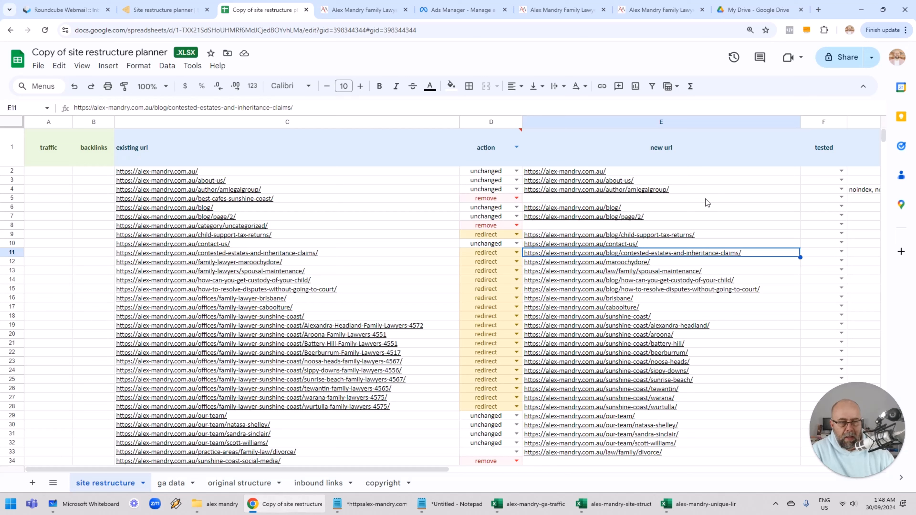
{"action": "left_click", "coordinate": [754, 355]}
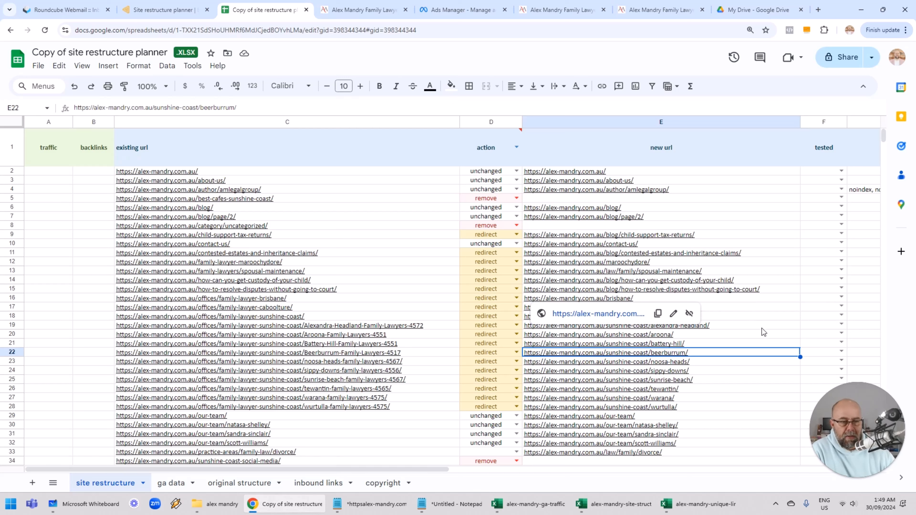
{"action": "scroll", "coordinate": [732, 296], "scroll_direction": "down", "scroll_amount": 4}
{"action": "scroll", "coordinate": [733, 296], "scroll_direction": "down", "scroll_amount": 6}
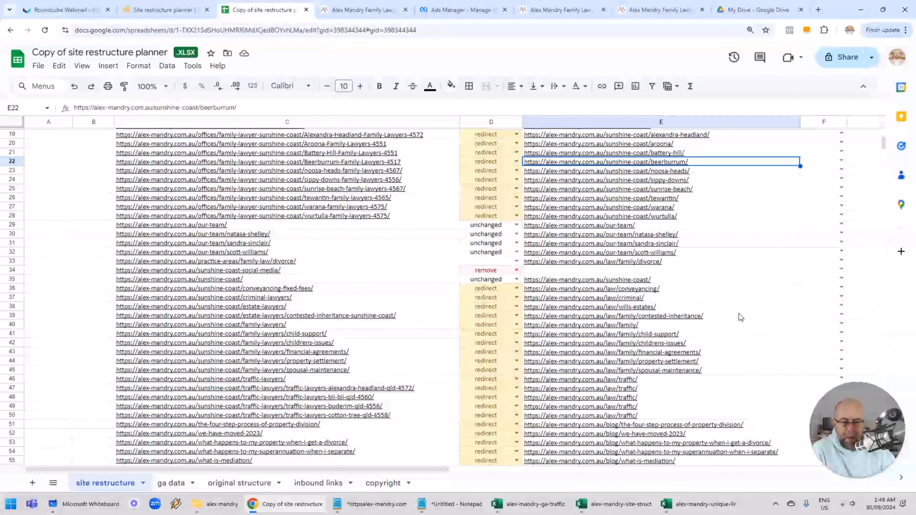
{"action": "scroll", "coordinate": [740, 315], "scroll_direction": "up", "scroll_amount": 4}
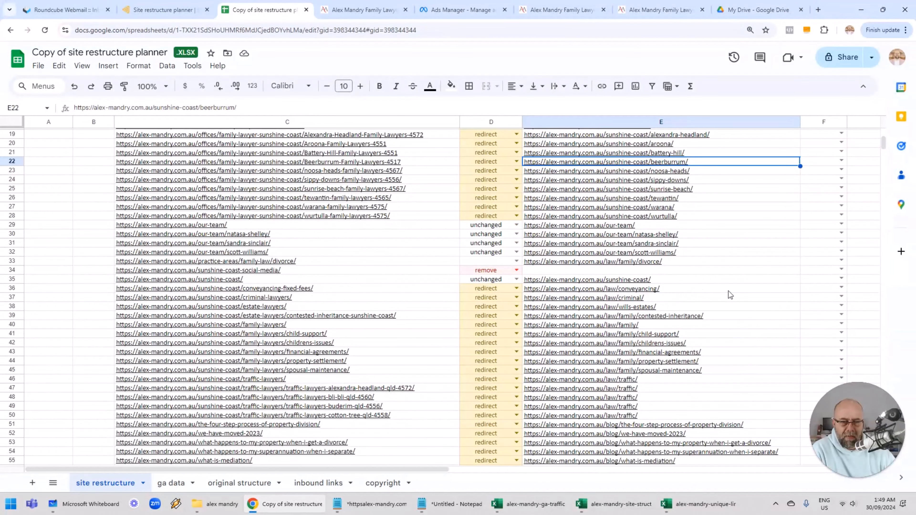
{"action": "scroll", "coordinate": [729, 291], "scroll_direction": "up", "scroll_amount": 5}
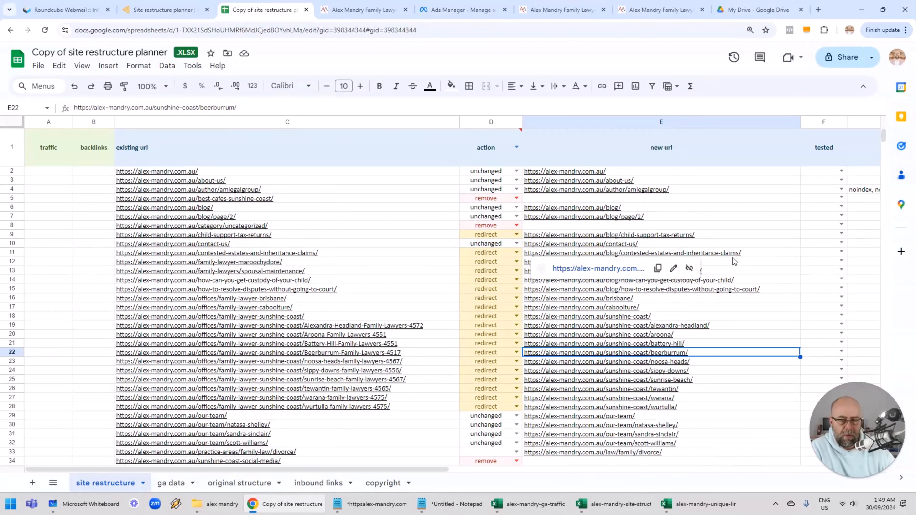
{"action": "left_click", "coordinate": [744, 218]}
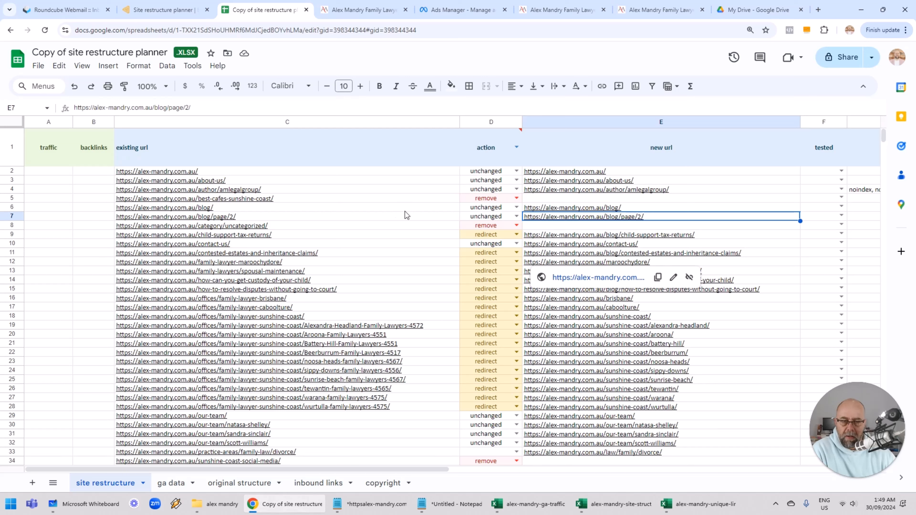
Check the pages marked remove: best-cafes-sunshine-coast in row 5, category/uncategorized in row 8 and sunshine-coast-social-media in row 34.
{"action": "left_click", "coordinate": [697, 201]}
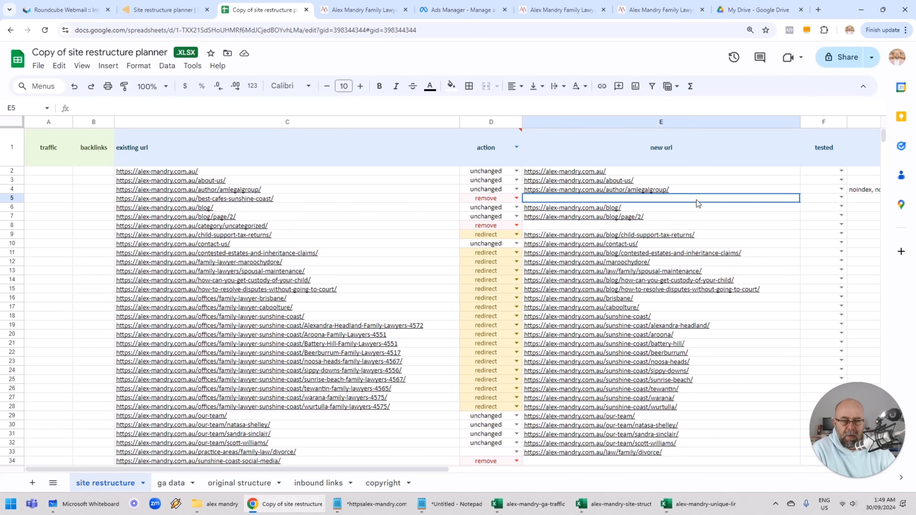
{"action": "key", "text": "Left"}
{"action": "key", "text": "Left"}
{"action": "key", "text": "Right"}
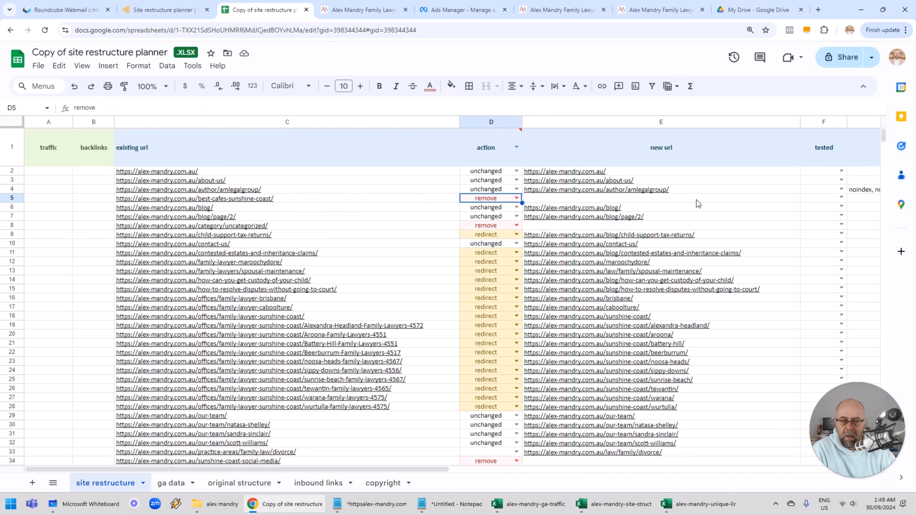
{"action": "key", "text": "Down"}
{"action": "key", "text": "Down"}
{"action": "key", "text": "Down"}
{"action": "key", "text": "shift+Left"}
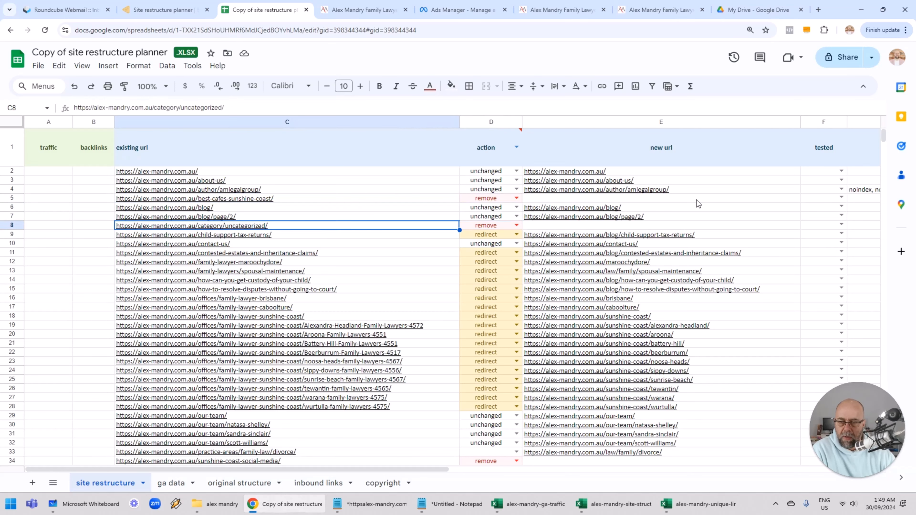
{"action": "key", "text": "shift+Right"}
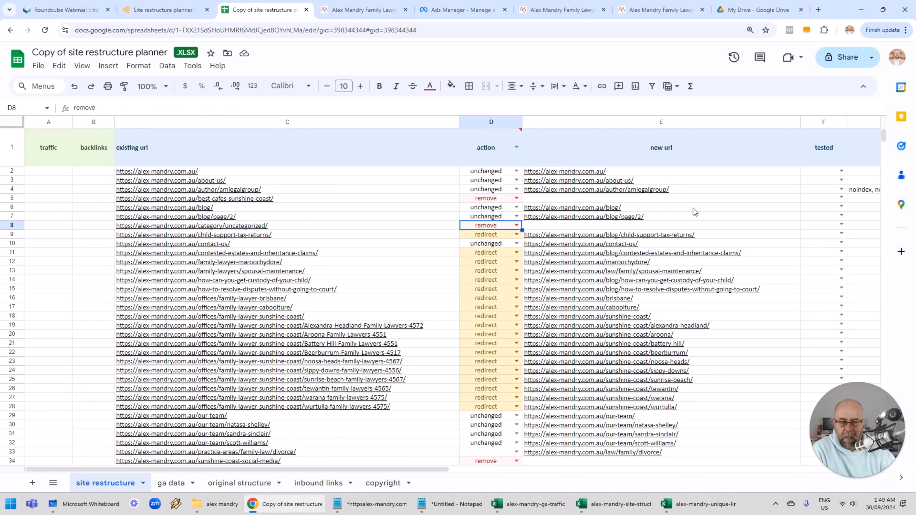
{"action": "scroll", "coordinate": [693, 207], "scroll_direction": "down", "scroll_amount": 3}
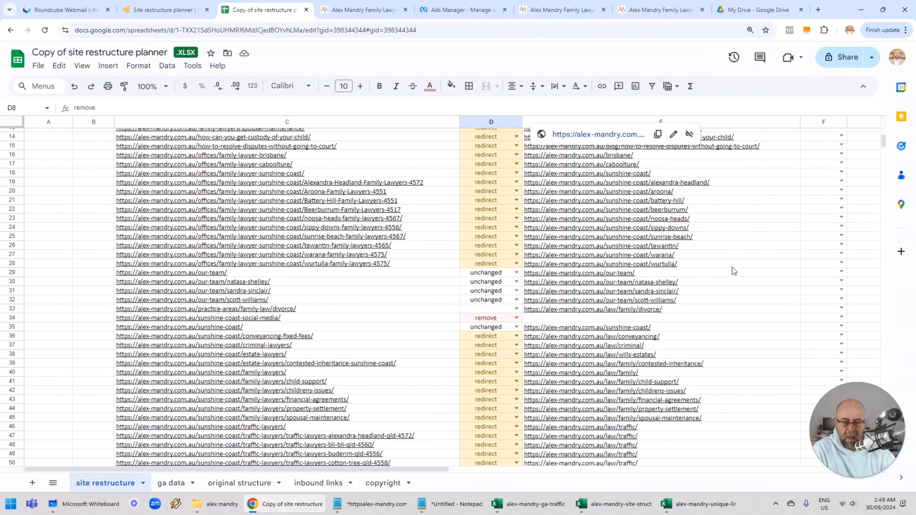
{"action": "left_click", "coordinate": [720, 319]}
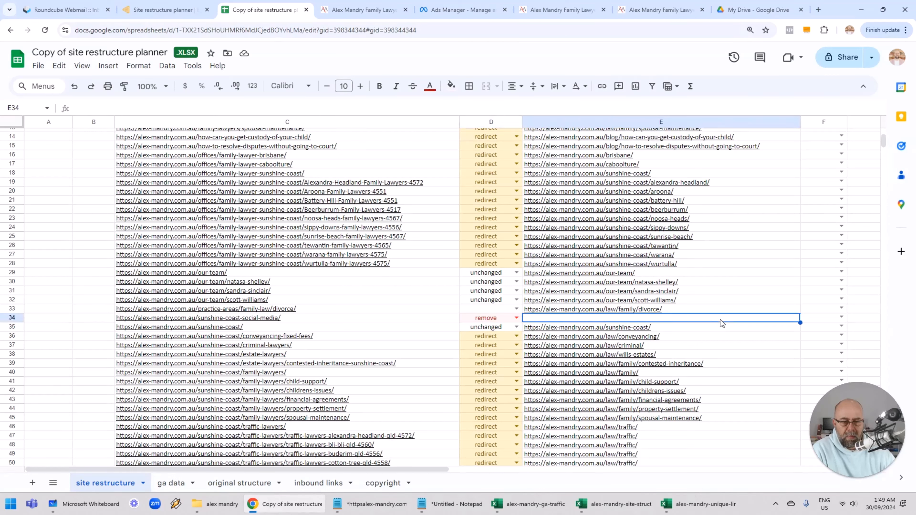
{"action": "key", "text": "Left"}
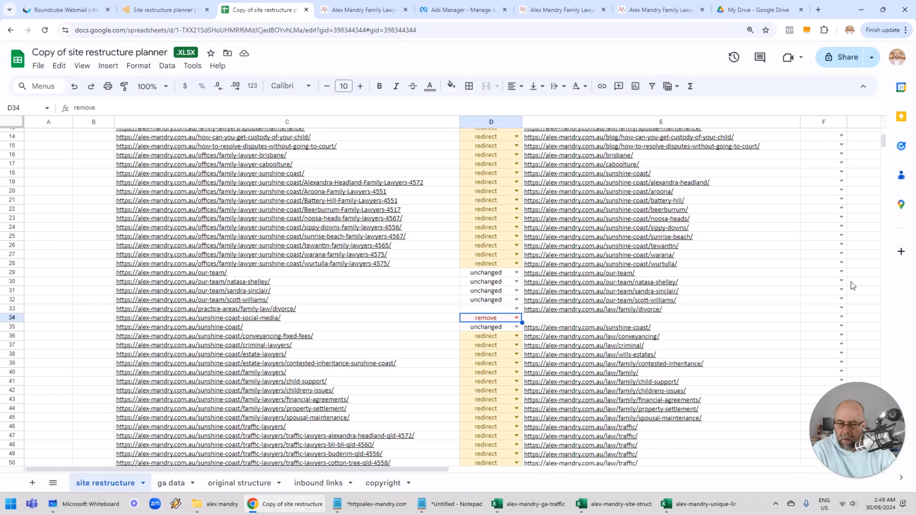
{"action": "key", "text": "Left"}
{"action": "key", "text": "Right"}
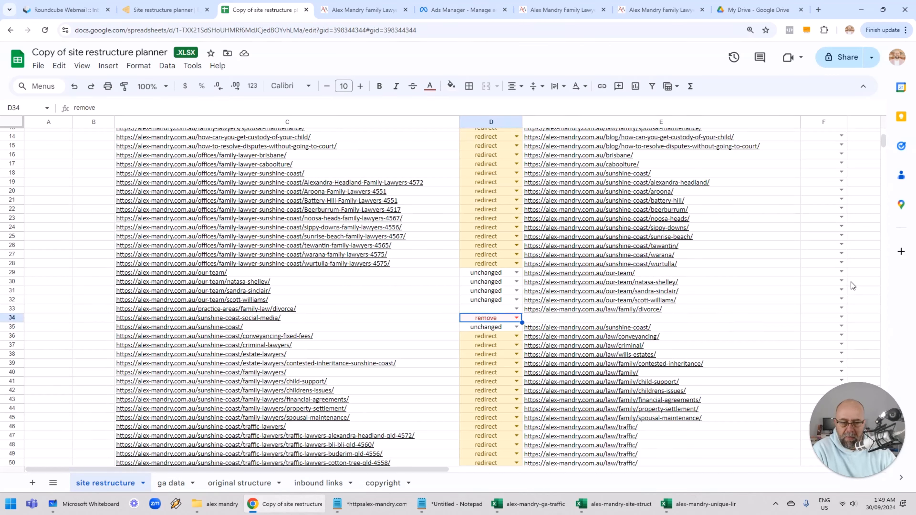
Check the existing URL of the sunshine-coast-social-media page in row 34 and of best-cafes-sunshine-coast in row 5.
{"action": "key", "text": "Left"}
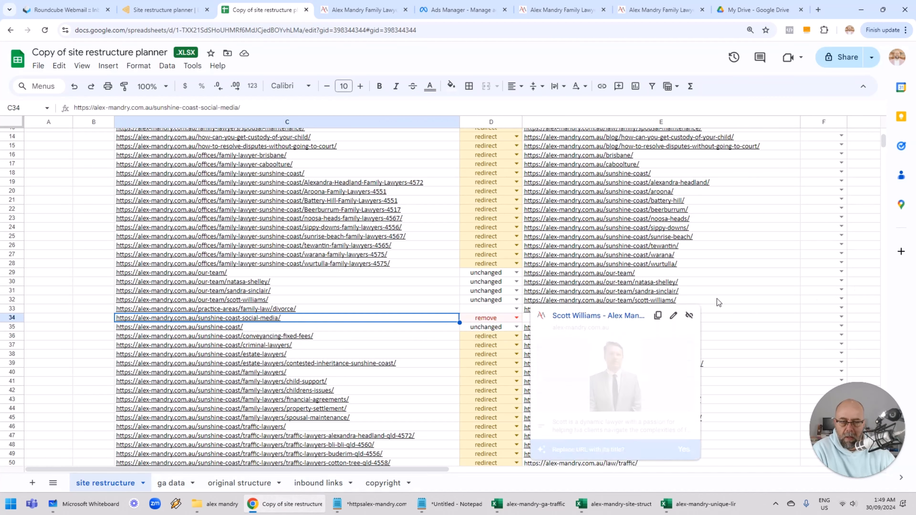
{"action": "scroll", "coordinate": [716, 301], "scroll_direction": "up", "scroll_amount": 5}
{"action": "left_click", "coordinate": [659, 199]}
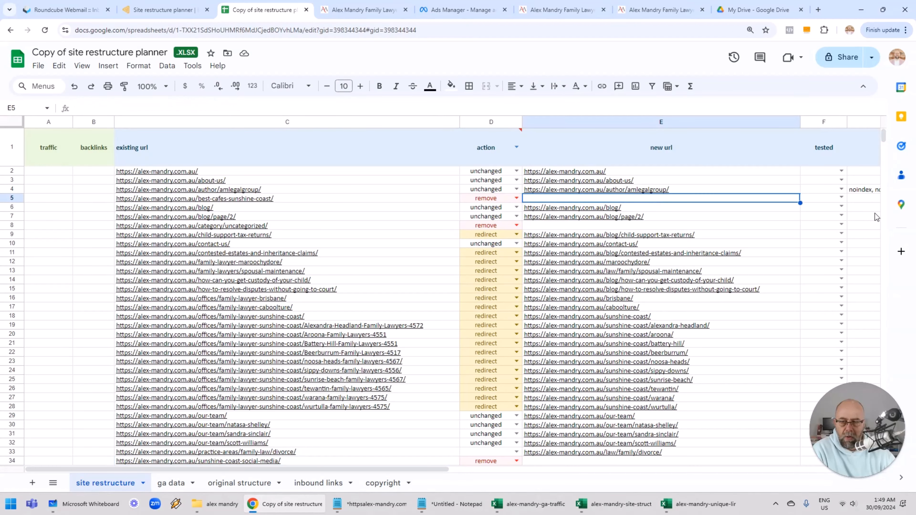
{"action": "key", "text": "Left"}
{"action": "key", "text": "Left"}
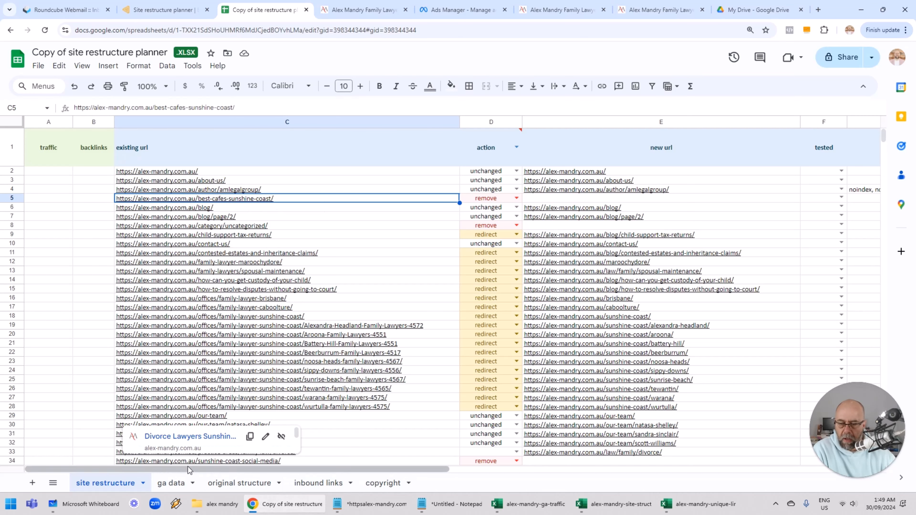
Search the ga data sheet for "cafe" to find the best-cafes-sunshine-coast page.
{"action": "left_click", "coordinate": [173, 483]}
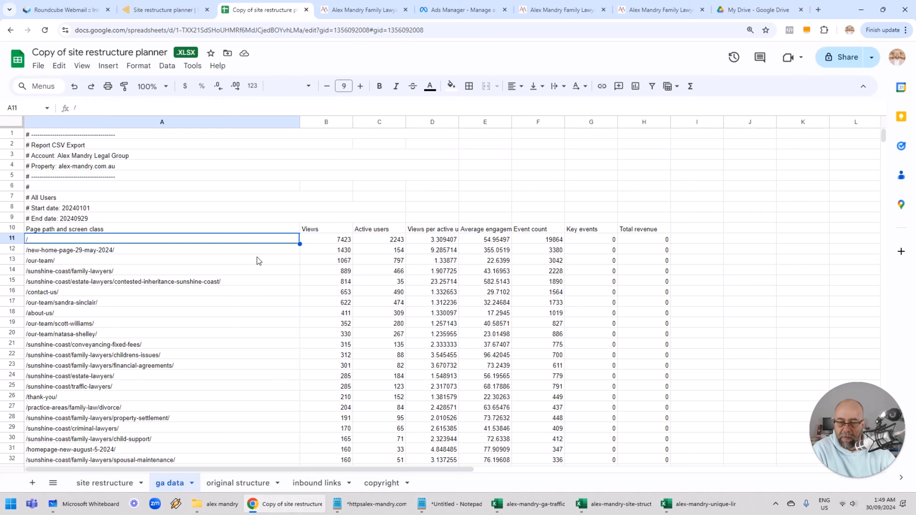
{"action": "left_click", "coordinate": [260, 251]}
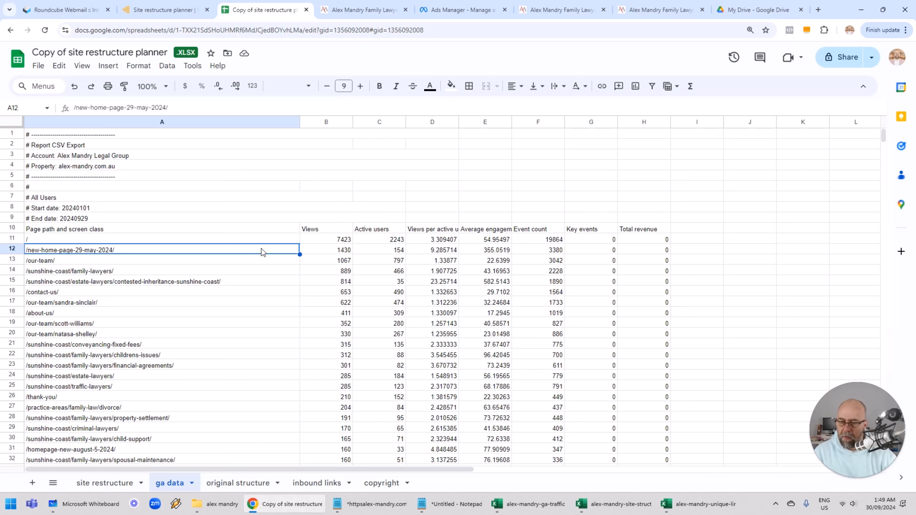
{"action": "key", "text": "ctrl+f"}
{"action": "type", "text": "cafe"}
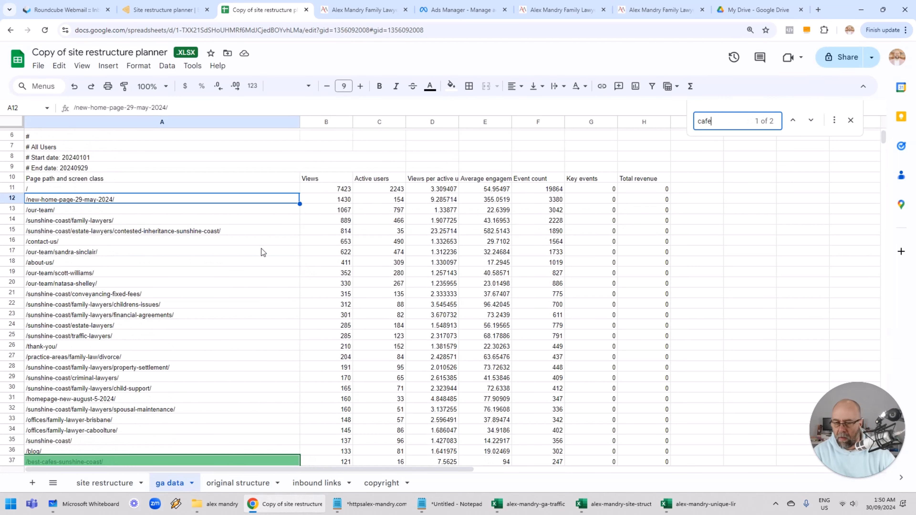
{"action": "scroll", "coordinate": [272, 288], "scroll_direction": "down", "scroll_amount": 5}
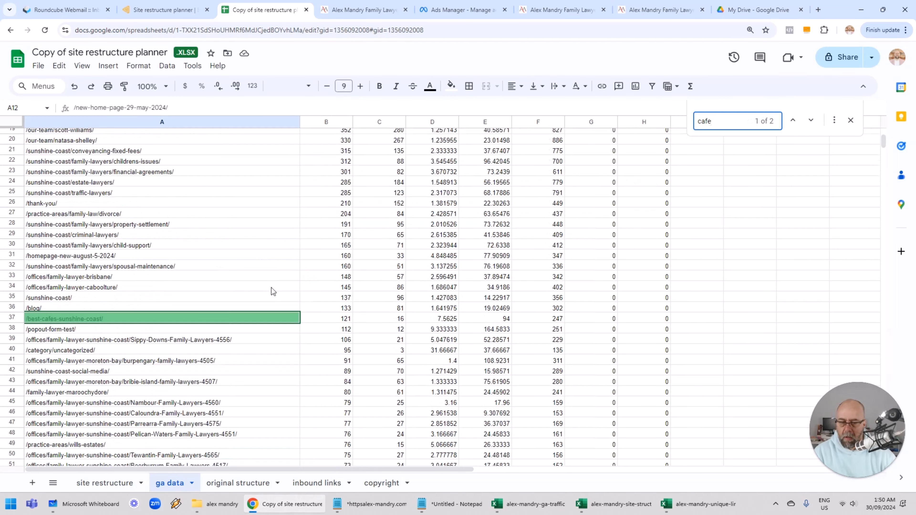
Check the views and active users of best-cafes-sunshine-coast in row 37, closing the search.
{"action": "left_click", "coordinate": [305, 318]}
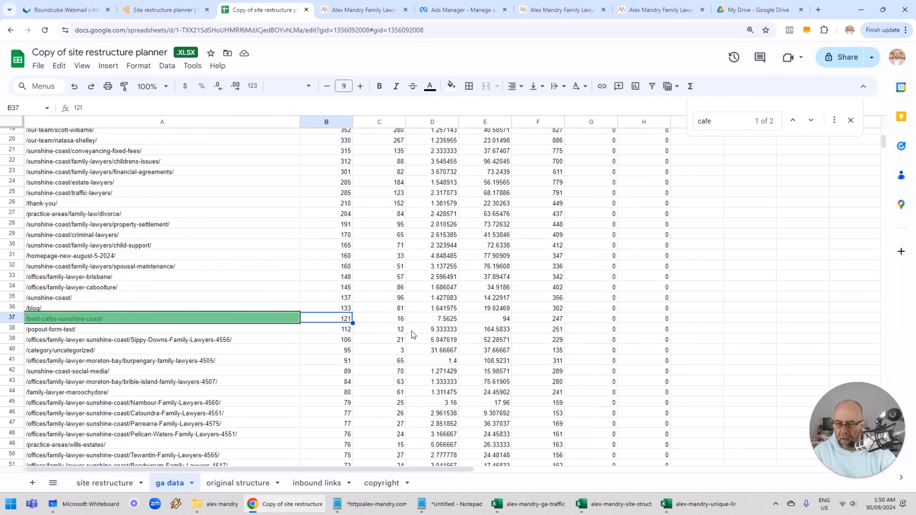
{"action": "key", "text": "Right"}
{"action": "key", "text": "Left"}
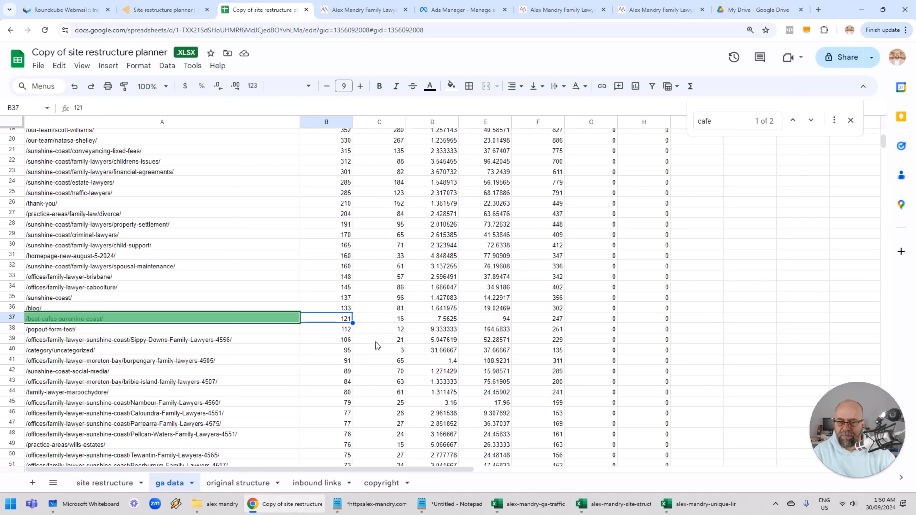
{"action": "left_click", "coordinate": [376, 322]}
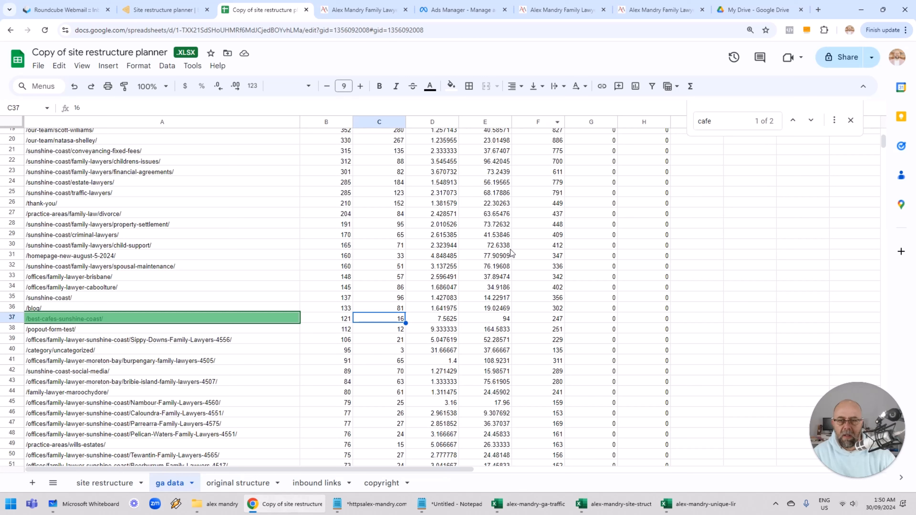
{"action": "left_click", "coordinate": [850, 121]}
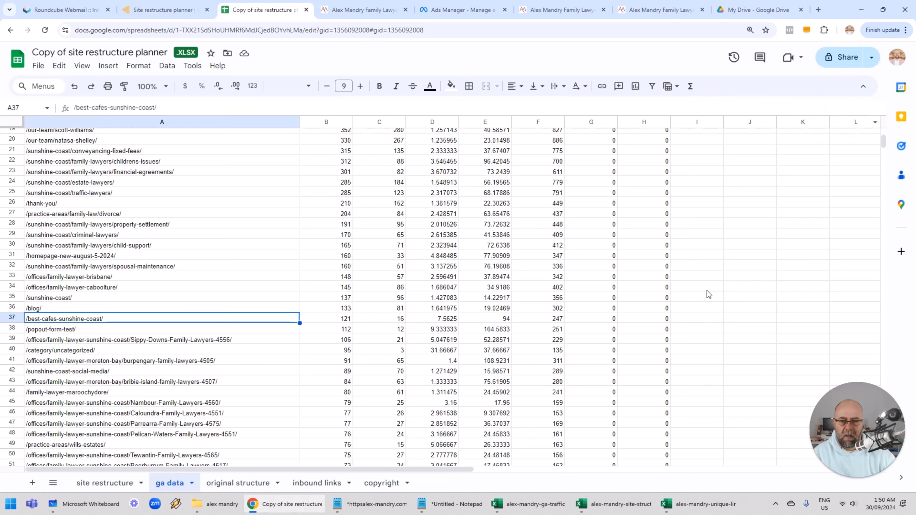
{"action": "left_click", "coordinate": [325, 319]}
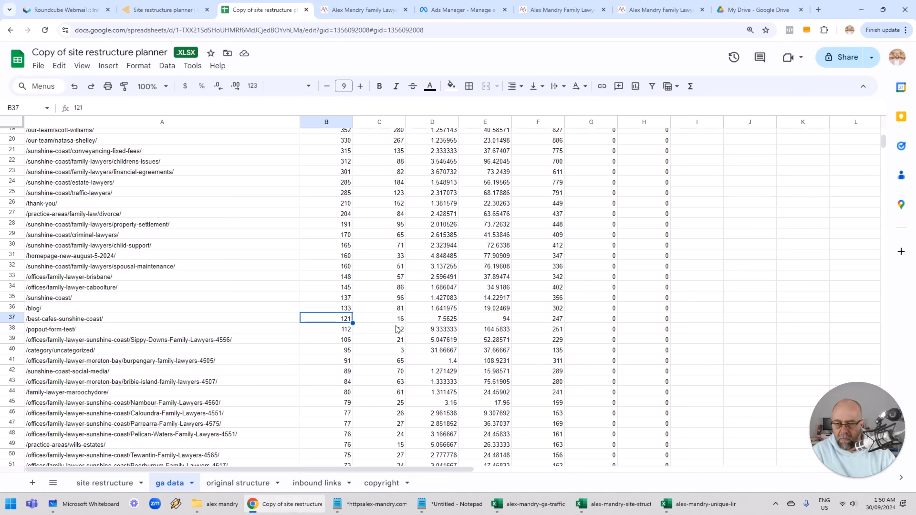
{"action": "key", "text": "Left"}
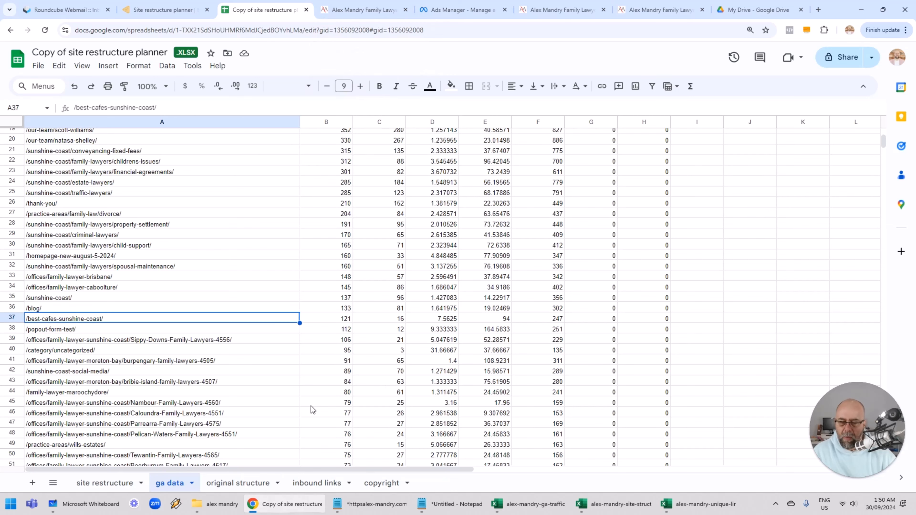
Search the inbound links sheet for "cafe" to check for backlinks to the cafes page.
{"action": "left_click", "coordinate": [322, 484]}
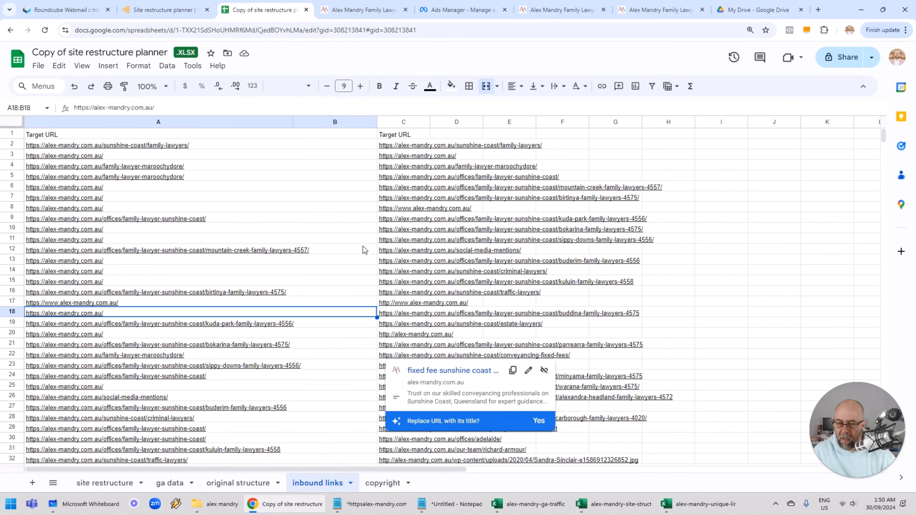
{"action": "key", "text": "ctrl+f"}
{"action": "type", "text": "cafe"}
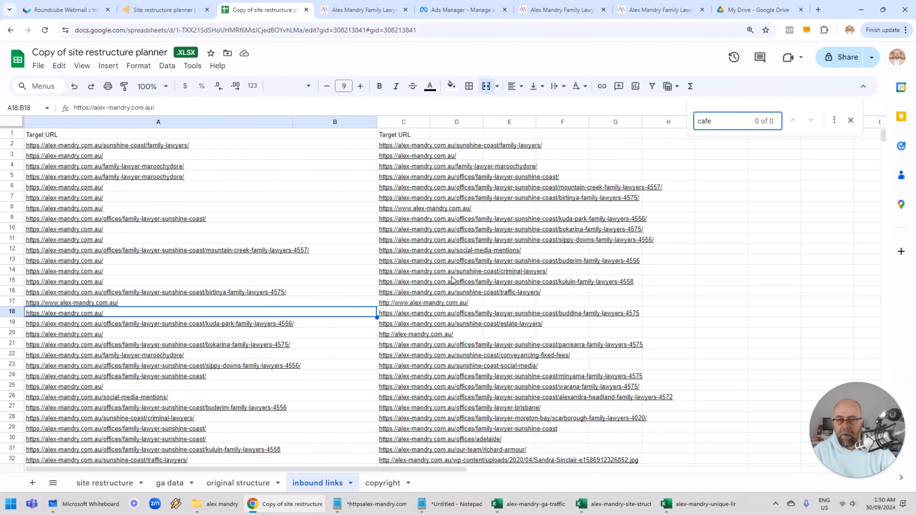
{"action": "key", "text": "Escape"}
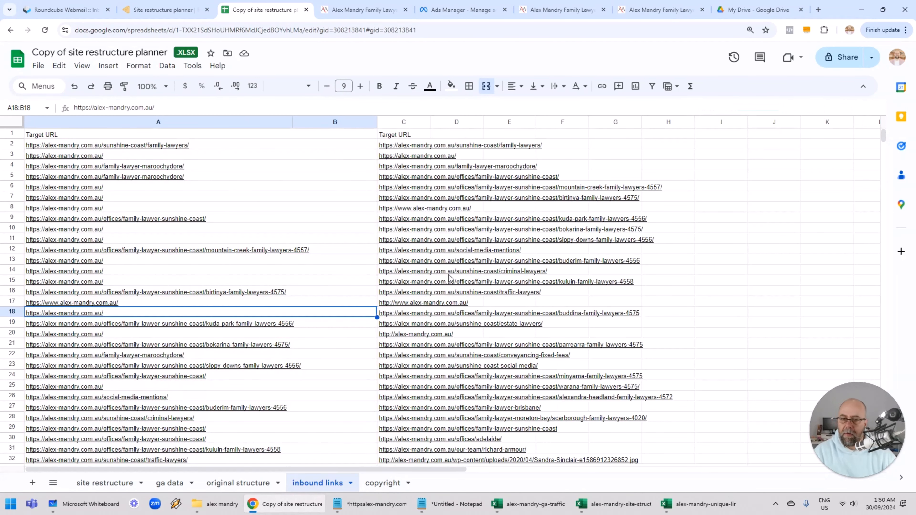
Examine all traffic metrics for best-cafes-sunshine-coast in row 37 of the ga data sheet, from views through total revenue.
{"action": "left_click", "coordinate": [172, 483]}
{"action": "left_click", "coordinate": [341, 320]}
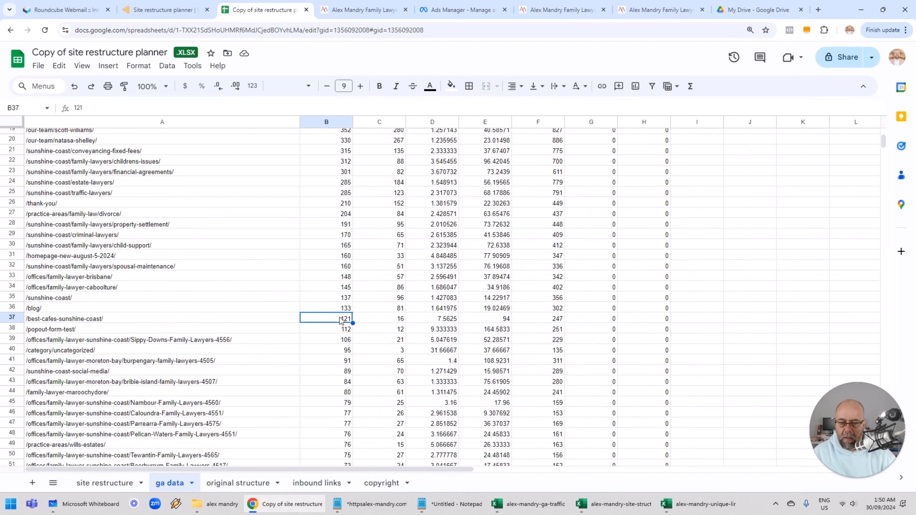
{"action": "key", "text": "Right"}
{"action": "key", "text": "Right"}
{"action": "key", "text": "Right"}
{"action": "key", "text": "Right"}
{"action": "key", "text": "Right"}
{"action": "key", "text": "Right"}
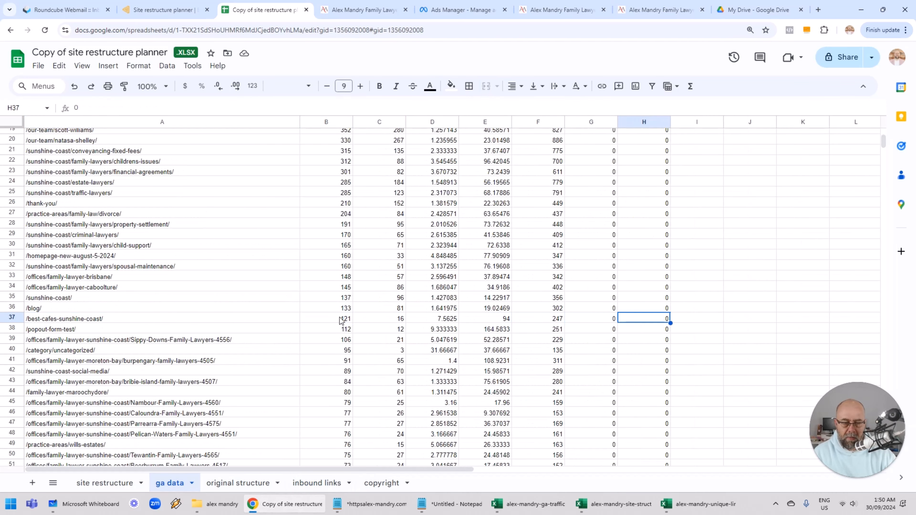
{"action": "key", "text": "Left"}
{"action": "key", "text": "Left"}
{"action": "key", "text": "Left"}
{"action": "key", "text": "Left"}
{"action": "key", "text": "Left"}
{"action": "key", "text": "Left"}
{"action": "key", "text": "Left"}
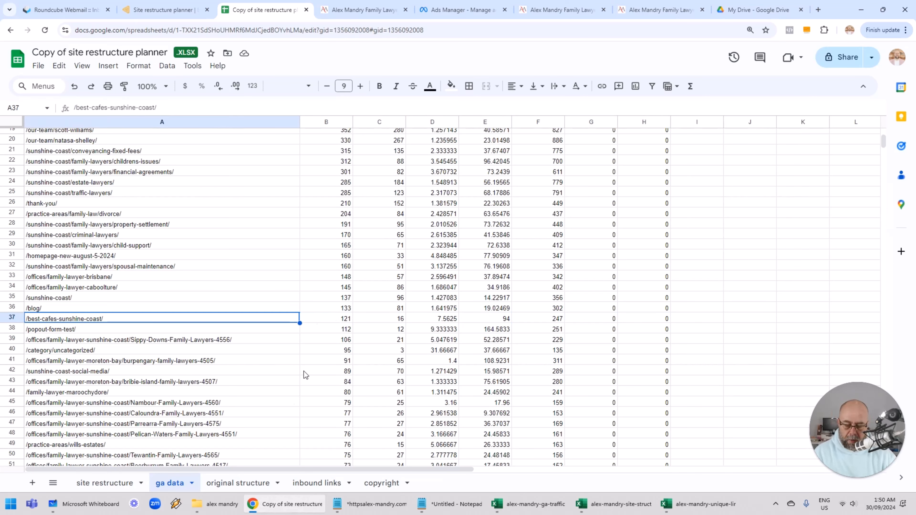
Set the action for best-cafes-sunshine-coast in row 5 of the site restructure sheet to redirect.
{"action": "left_click", "coordinate": [117, 484]}
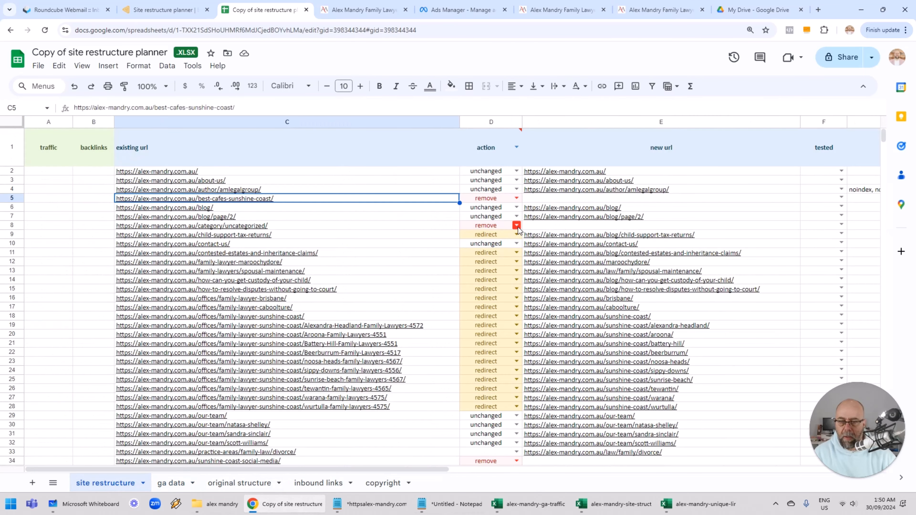
{"action": "left_click", "coordinate": [518, 199]}
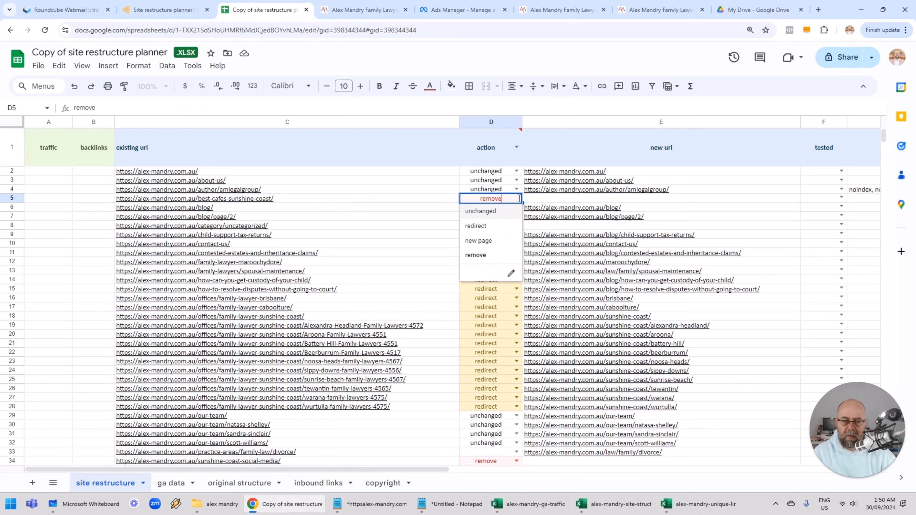
{"action": "left_click", "coordinate": [489, 227]}
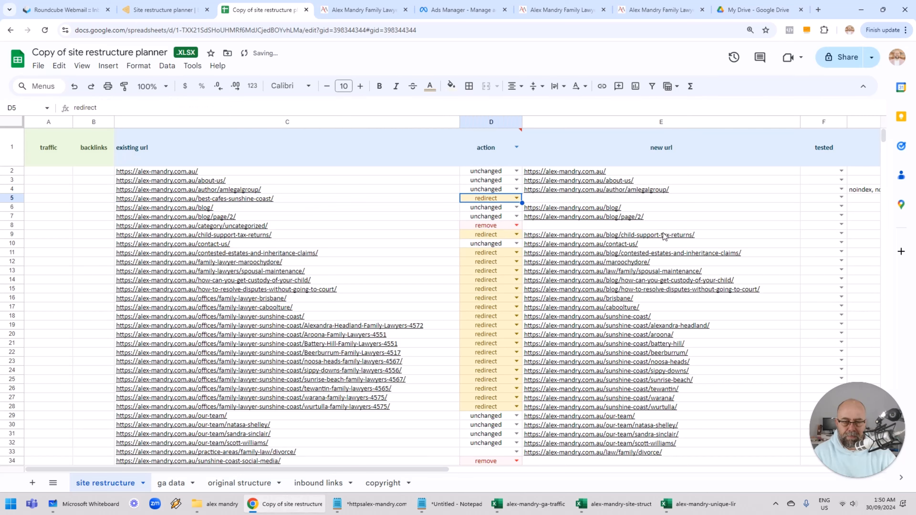
Copy the blog URL from the new url cell in row 6 into the new url cell in row 5.
{"action": "left_click", "coordinate": [645, 208]}
{"action": "key", "text": "ctrl+c"}
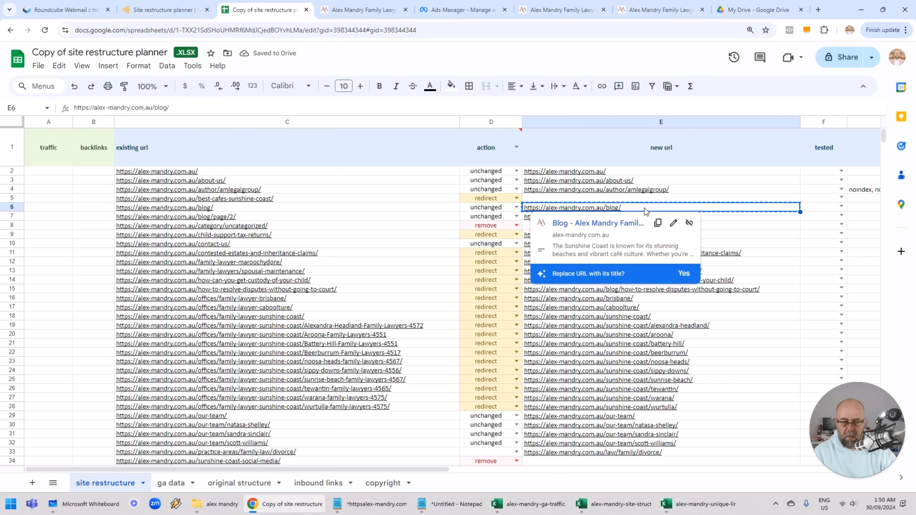
{"action": "key", "text": "Up"}
{"action": "key", "text": "ctrl+v"}
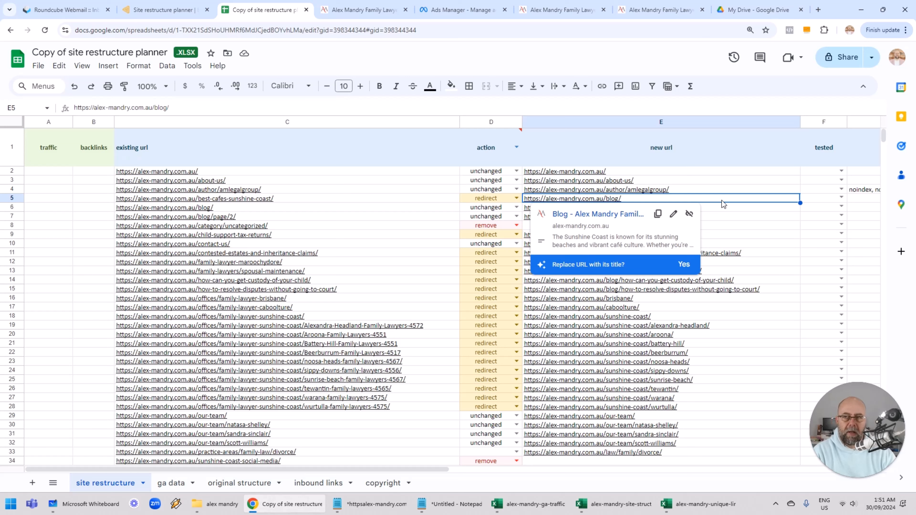
Review the existing and new URLs from the caboolture page in row 17 down to the-four-step-process-of-property-division in row 51.
{"action": "left_click", "coordinate": [759, 307]}
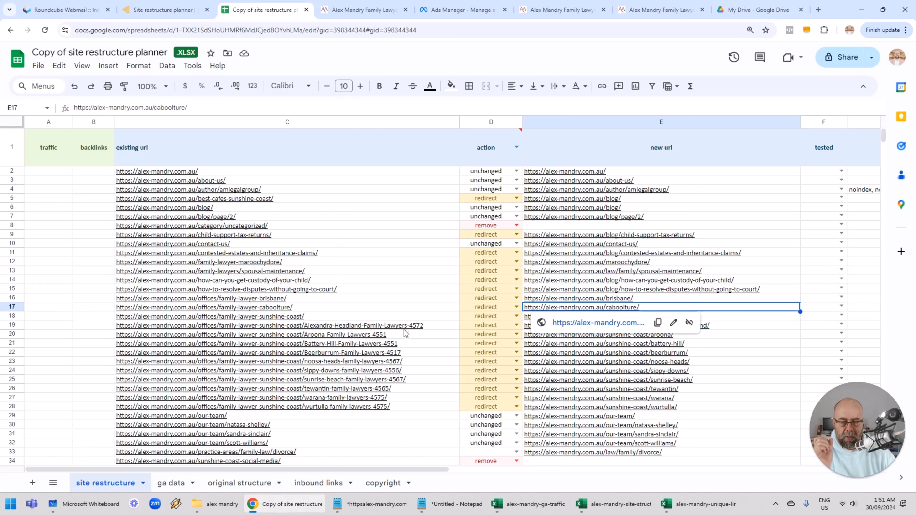
{"action": "mouse_move", "coordinate": [380, 315]}
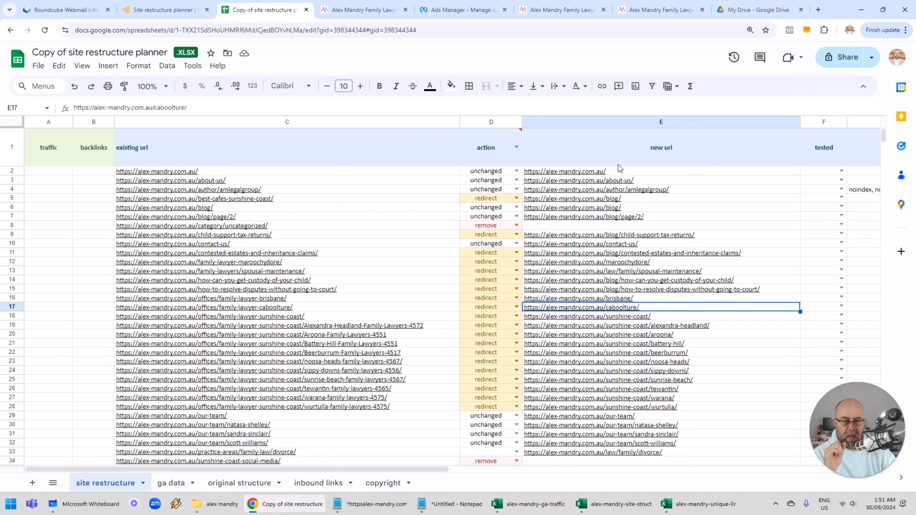
{"action": "mouse_move", "coordinate": [620, 172]}
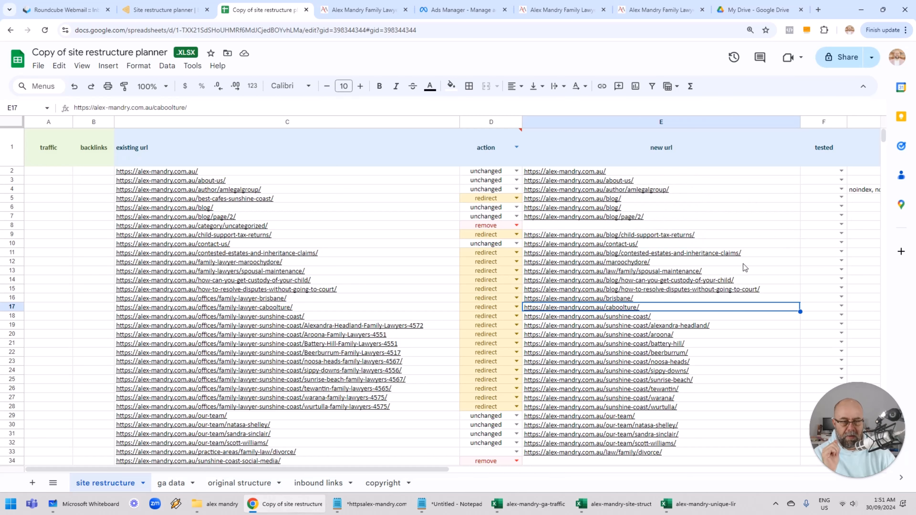
{"action": "scroll", "coordinate": [692, 267], "scroll_direction": "down", "scroll_amount": 6}
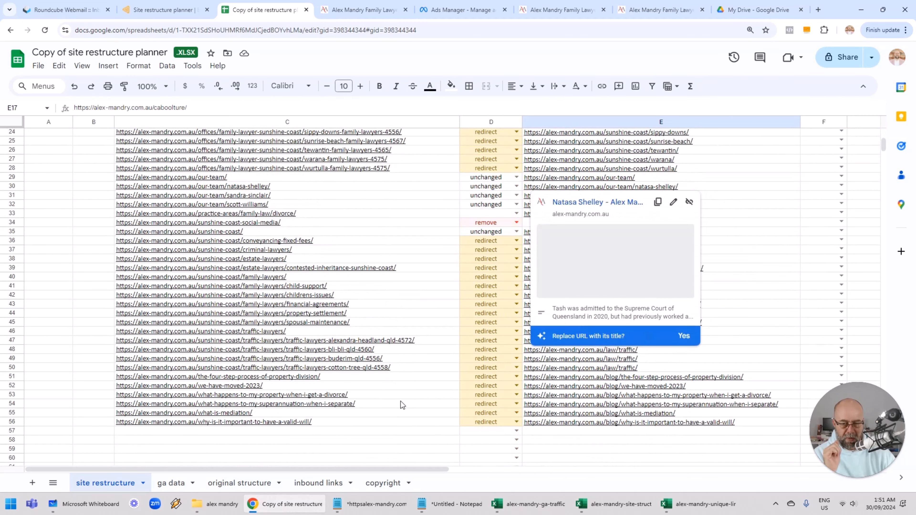
{"action": "left_click", "coordinate": [405, 381]}
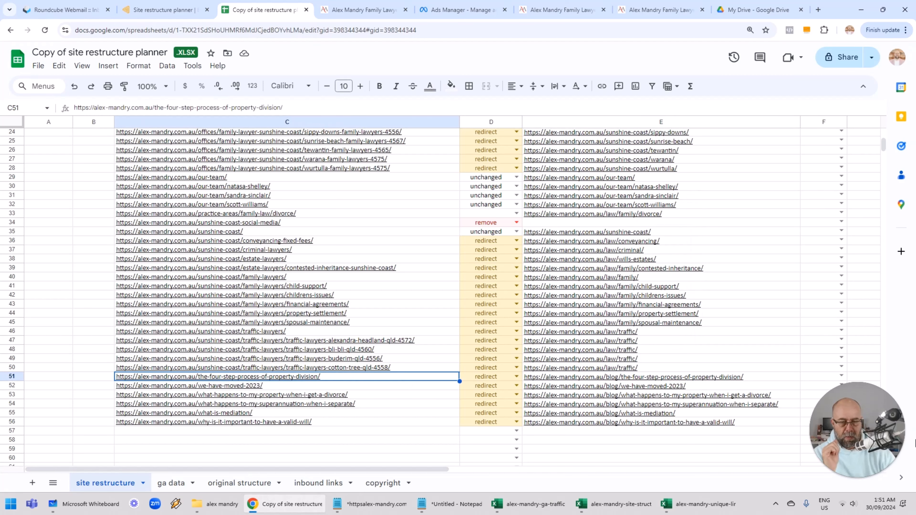
{"action": "key", "text": "Right"}
{"action": "key", "text": "Right"}
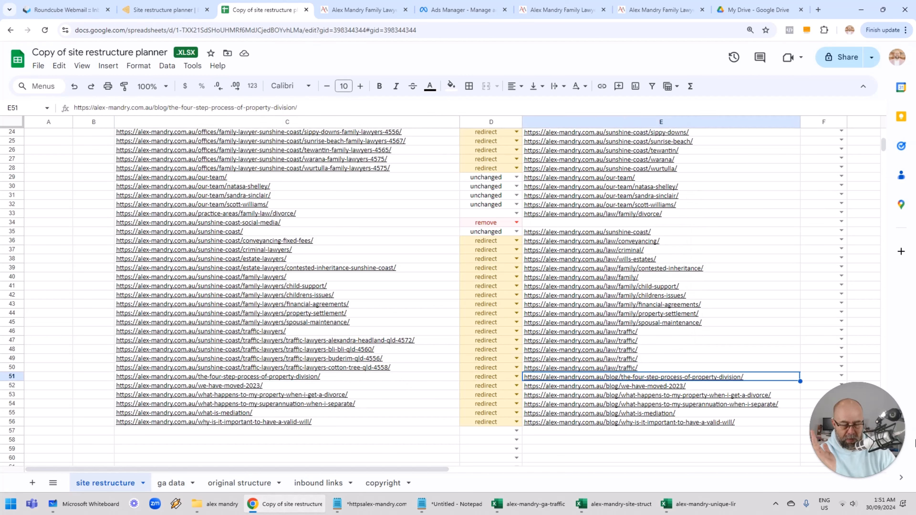
Review the new URLs upward from row 51 through the traffic and family law pages to row 40, and check the action in row 41.
{"action": "key", "text": "Up"}
{"action": "key", "text": "Up"}
{"action": "key", "text": "Up"}
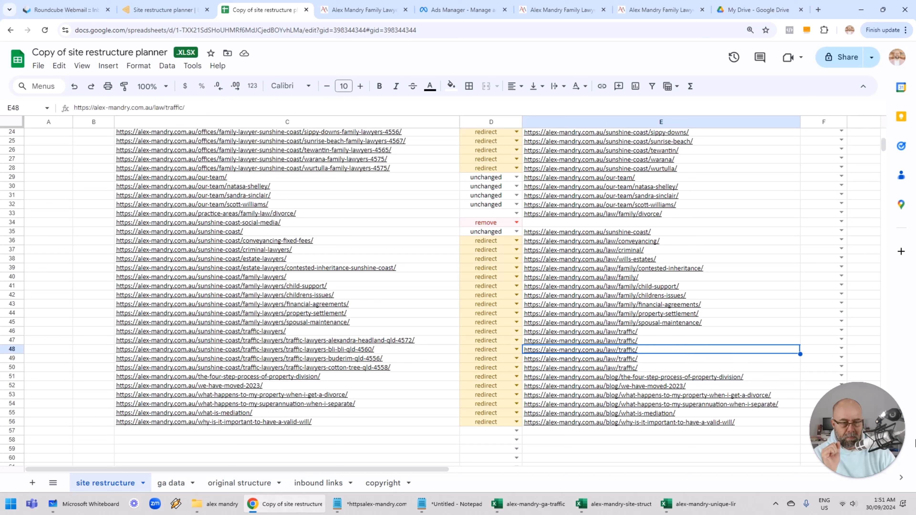
{"action": "key", "text": "Up"}
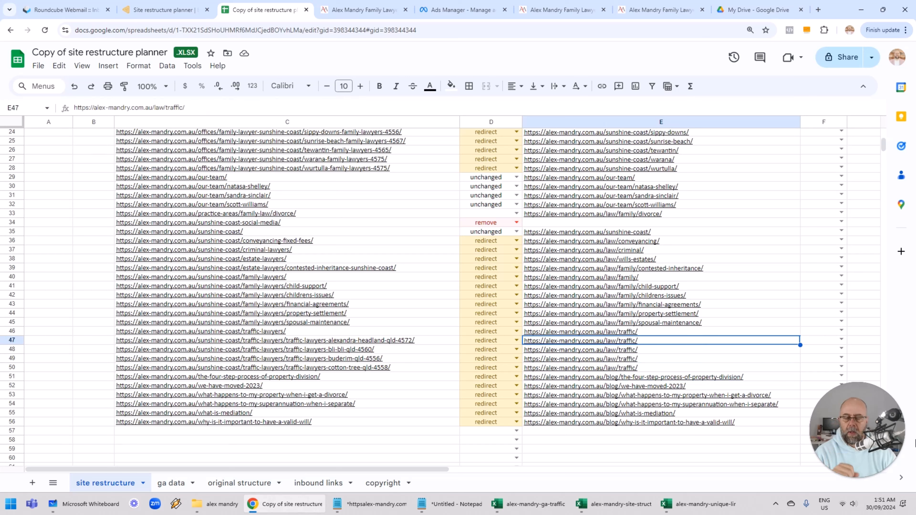
{"action": "key", "text": "Up"}
{"action": "key", "text": "Up"}
{"action": "key", "text": "Up"}
{"action": "key", "text": "Up"}
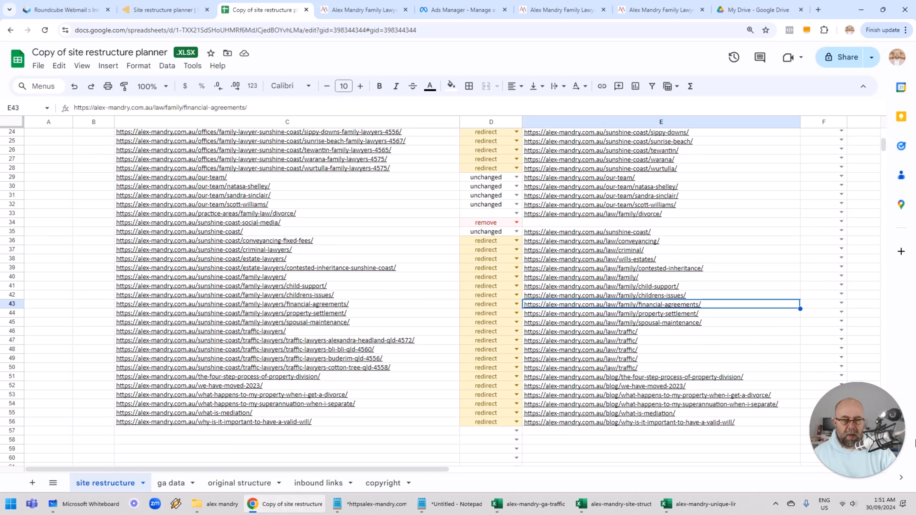
{"action": "key", "text": "Up"}
{"action": "key", "text": "Up"}
{"action": "key", "text": "Up"}
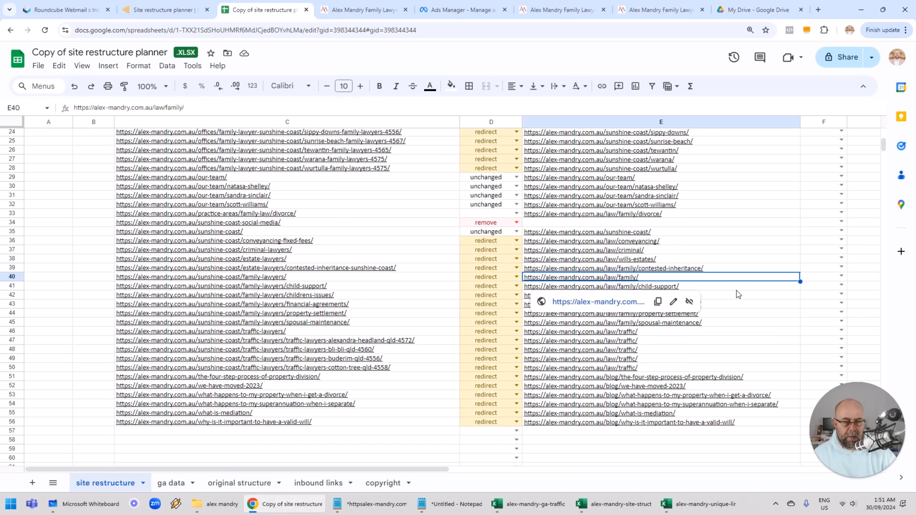
{"action": "key", "text": "Down"}
{"action": "key", "text": "Left"}
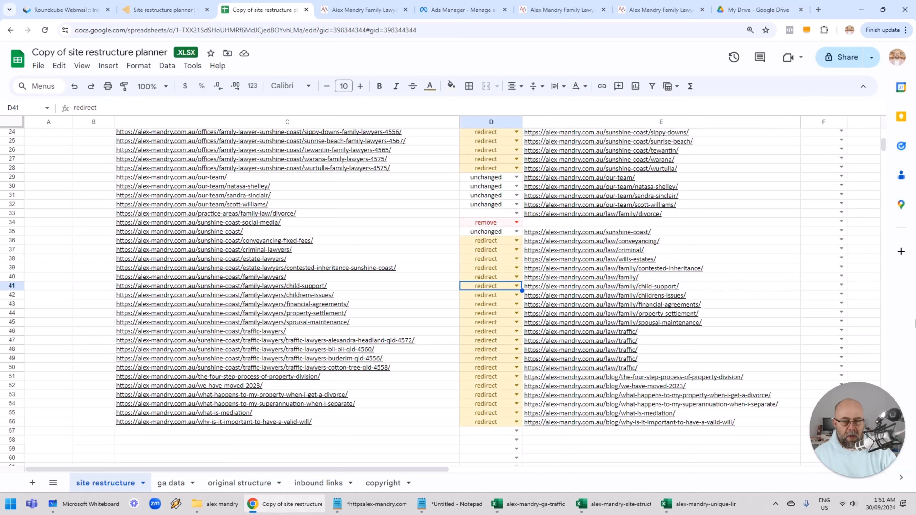
Compare the existing URL of the child-support page in row 41 with its new URL.
{"action": "key", "text": "Right"}
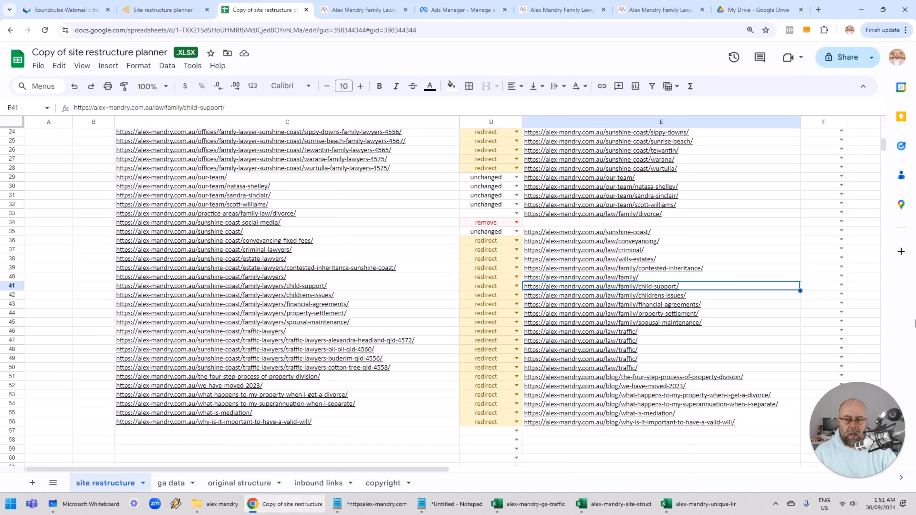
{"action": "key", "text": "Left"}
{"action": "key", "text": "Left"}
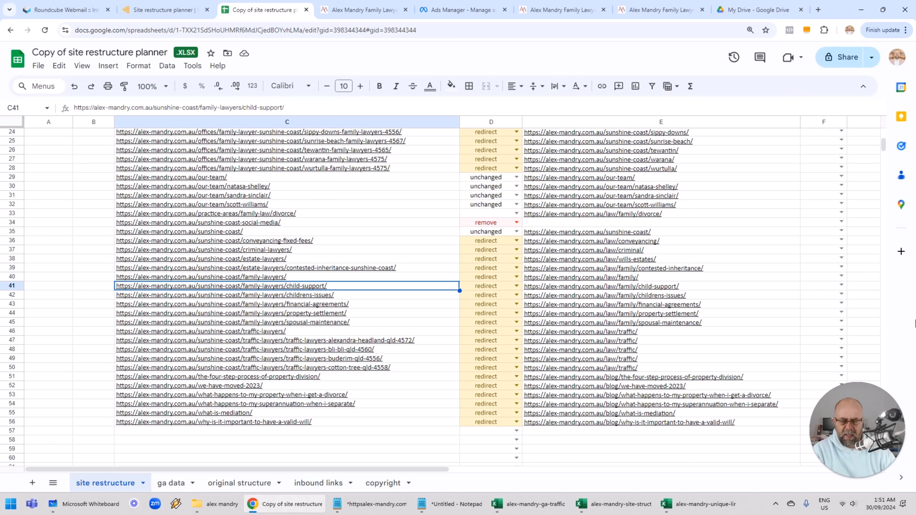
{"action": "key", "text": "Right"}
{"action": "key", "text": "Right"}
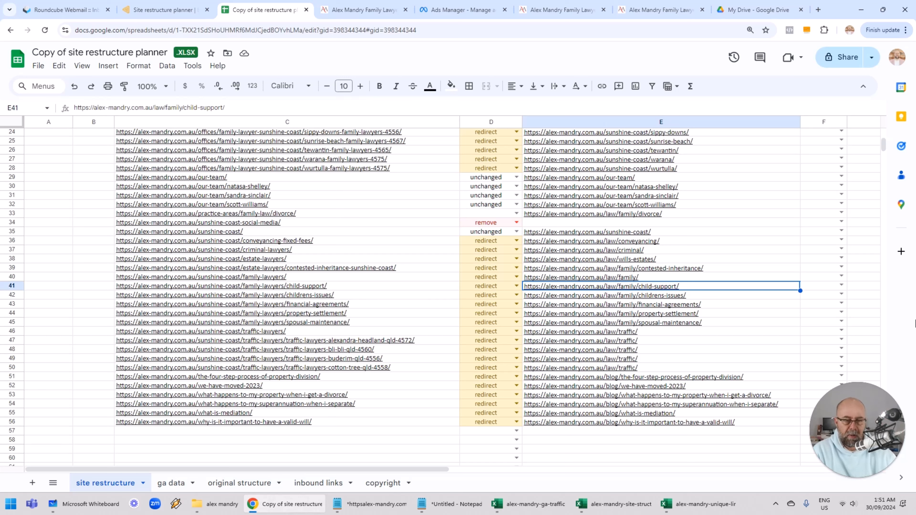
{"action": "key", "text": "Left"}
{"action": "key", "text": "Left"}
{"action": "key", "text": "Right"}
{"action": "key", "text": "Right"}
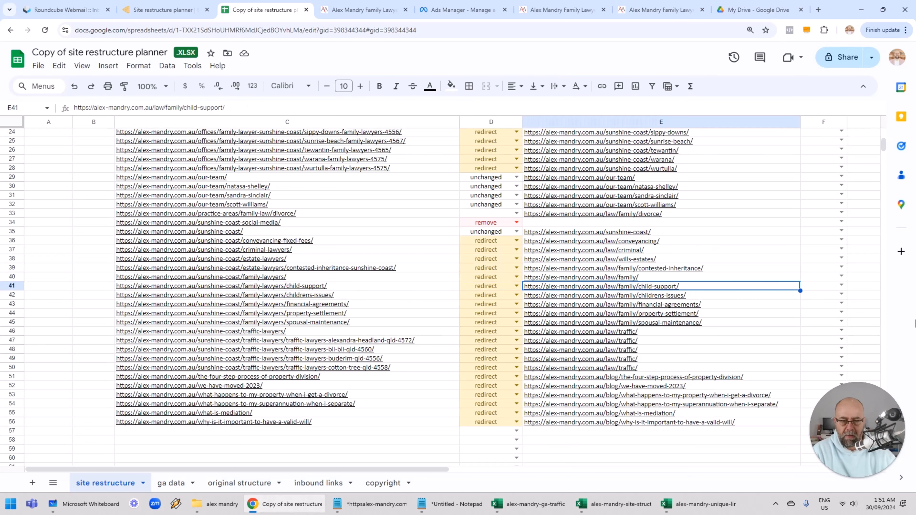
Enter 121 as the traffic and 0 as the backlinks for best-cafes-sunshine-coast in row 5.
{"action": "scroll", "coordinate": [740, 256], "scroll_direction": "up", "scroll_amount": 3}
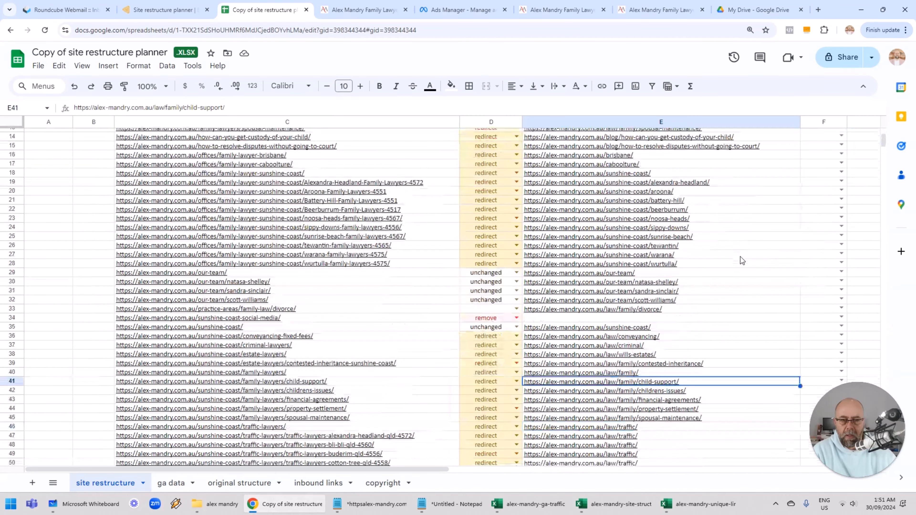
{"action": "left_click", "coordinate": [415, 319]}
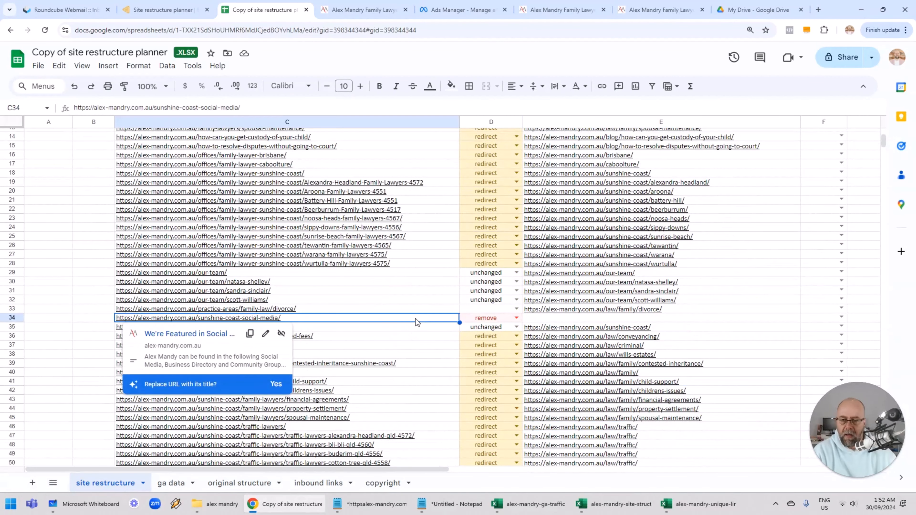
{"action": "scroll", "coordinate": [429, 307], "scroll_direction": "up", "scroll_amount": 4}
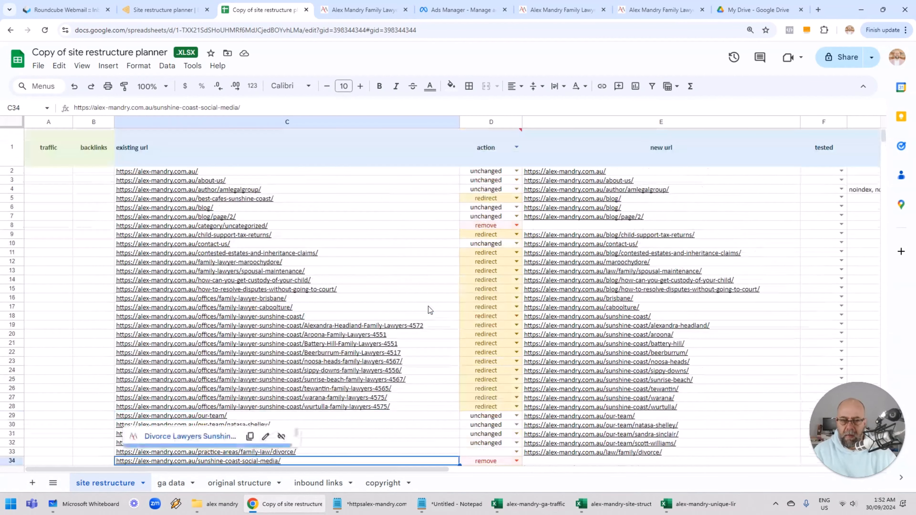
{"action": "left_click", "coordinate": [436, 228]}
{"action": "key", "text": "Up"}
{"action": "key", "text": "Up"}
{"action": "key", "text": "Up"}
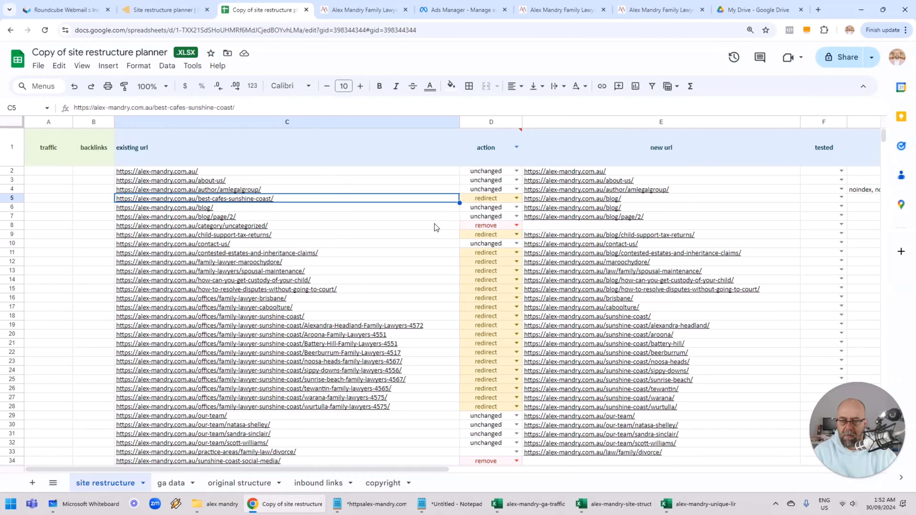
{"action": "key", "text": "Left"}
{"action": "key", "text": "Left"}
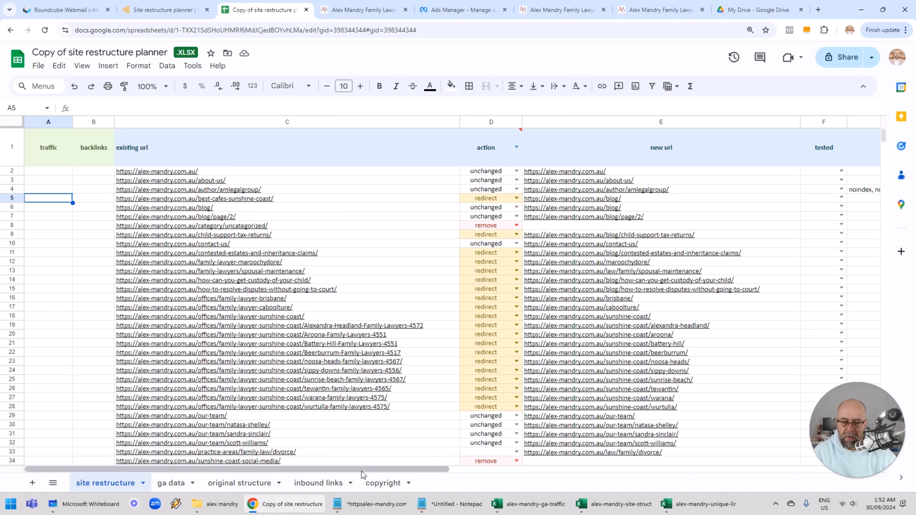
{"action": "type", "text": "121"}
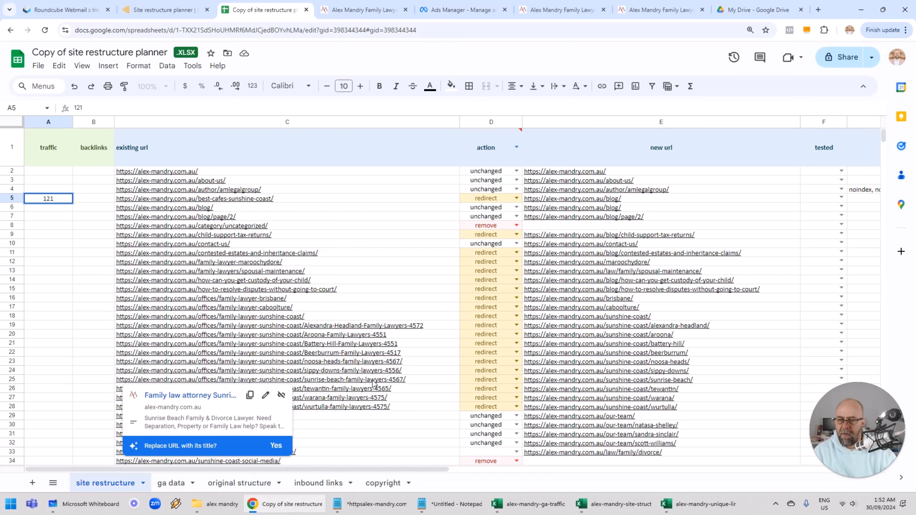
{"action": "key", "text": "Tab"}
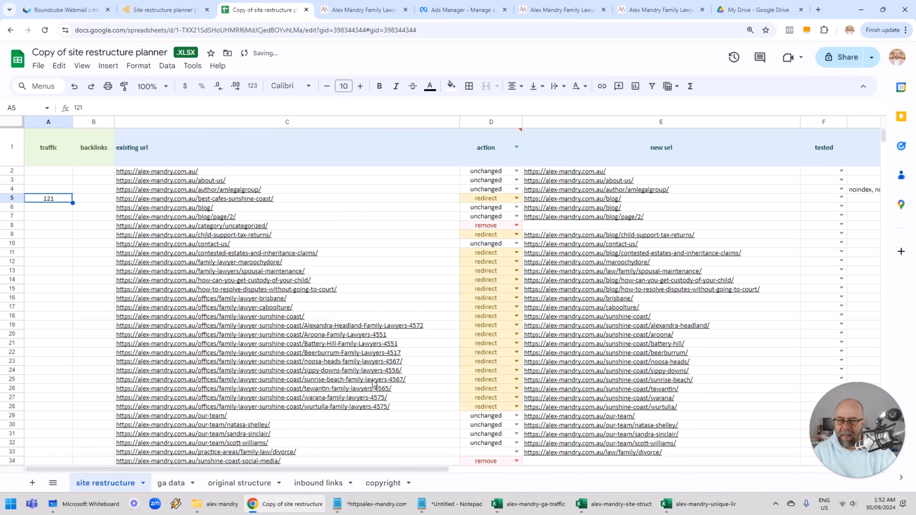
{"action": "type", "text": "0"}
{"action": "key", "text": "Tab"}
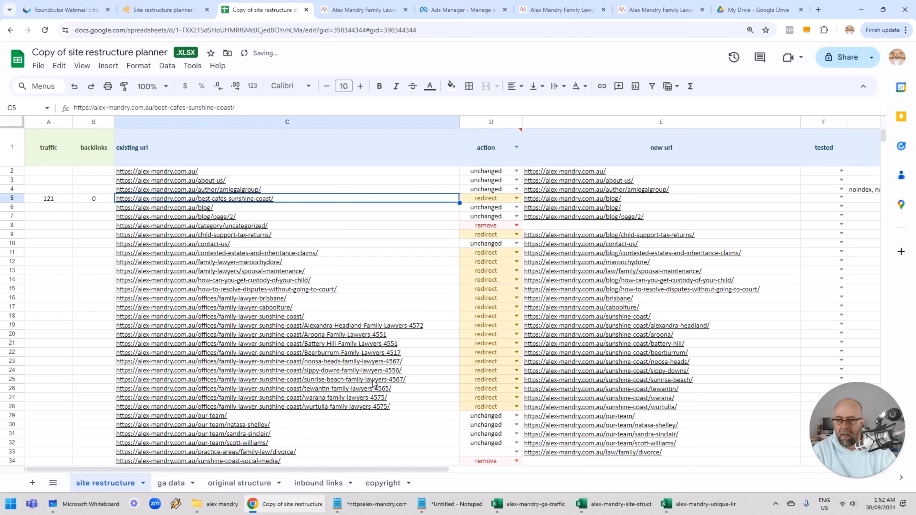
Enter 0 for both the traffic and the backlinks of sunshine-coast-social-media in row 34.
{"action": "key", "text": "Home"}
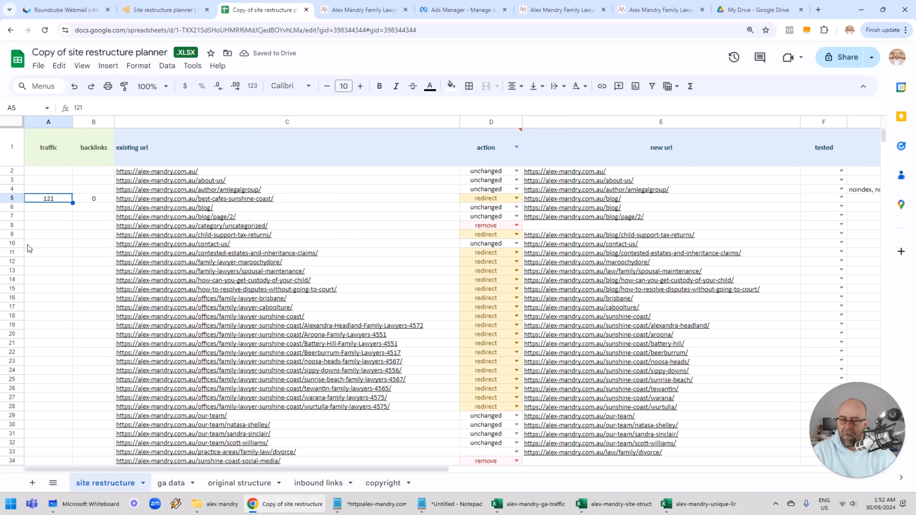
{"action": "key", "text": "Down"}
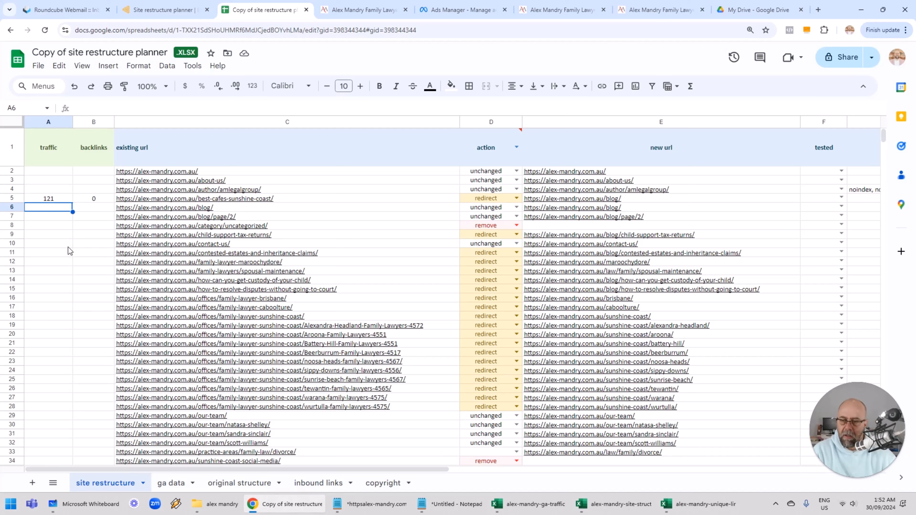
{"action": "scroll", "coordinate": [34, 304], "scroll_direction": "down", "scroll_amount": 5}
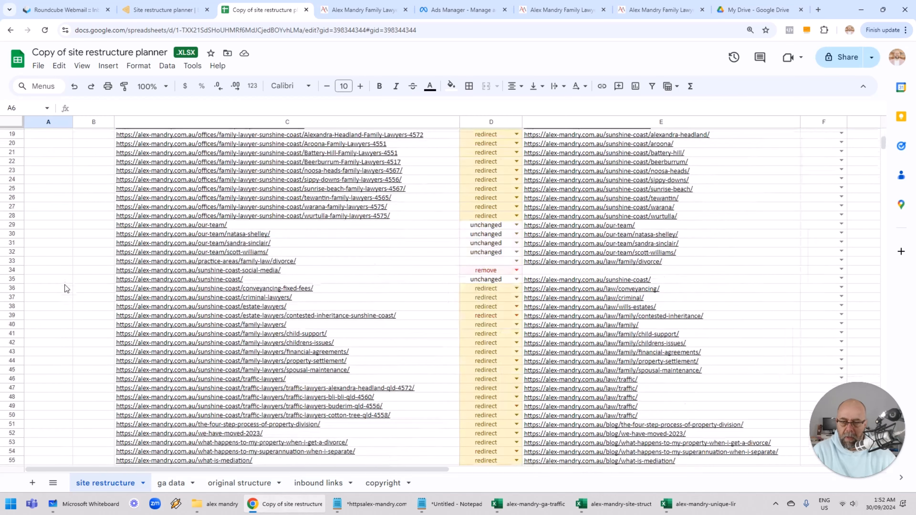
{"action": "left_click", "coordinate": [91, 270]}
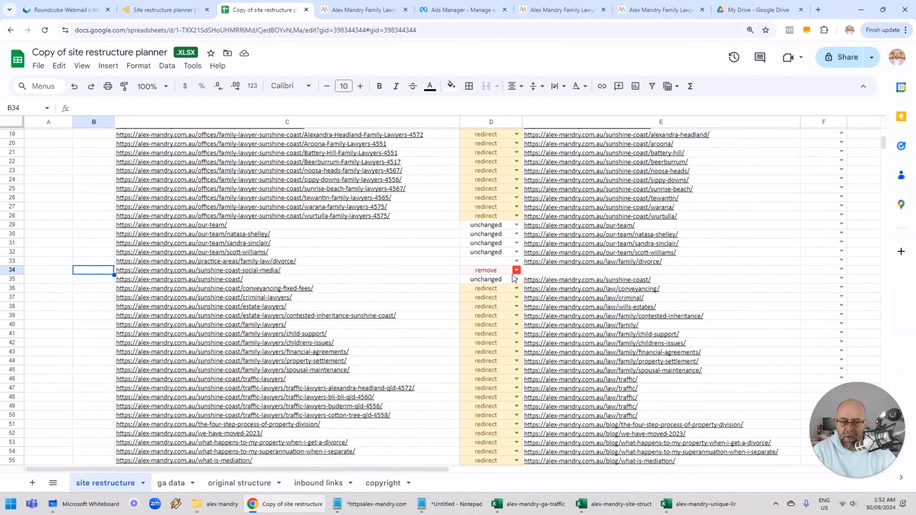
{"action": "left_click", "coordinate": [417, 273]}
{"action": "key", "text": "Left"}
{"action": "key", "text": "Left"}
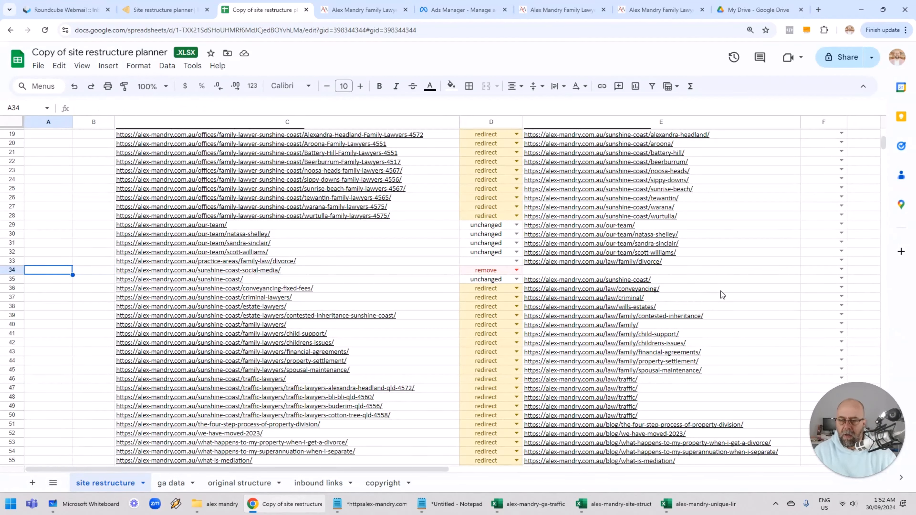
{"action": "type", "text": "0"}
{"action": "key", "text": "Tab"}
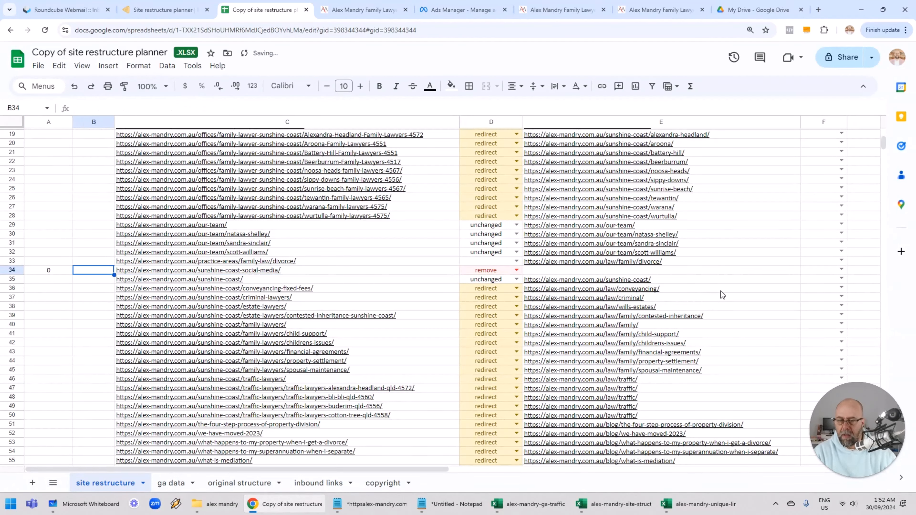
{"action": "type", "text": "0"}
{"action": "key", "text": "Tab"}
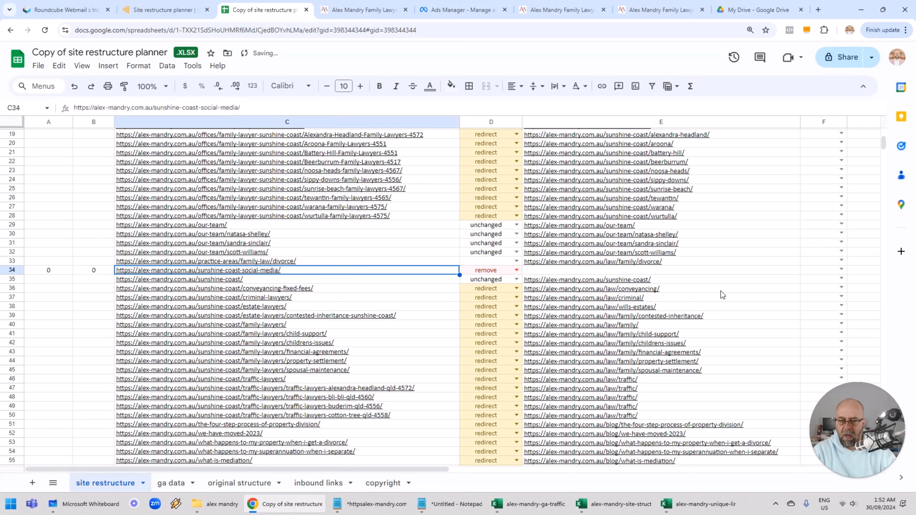
Search the ga data sheet for "social" and check the traffic figure of the sunshine-coast-social-media page.
{"action": "key", "text": "Left"}
{"action": "key", "text": "Left"}
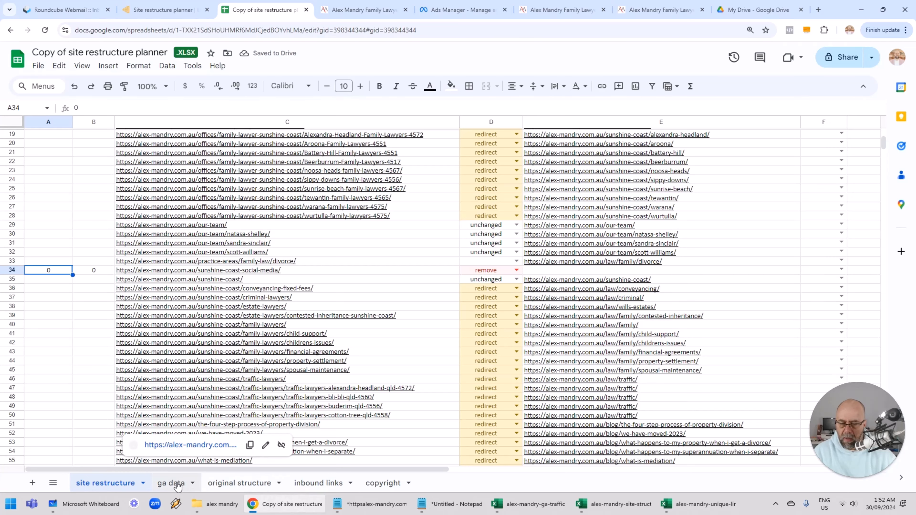
{"action": "left_click", "coordinate": [171, 483]}
{"action": "key", "text": "ctrl+f"}
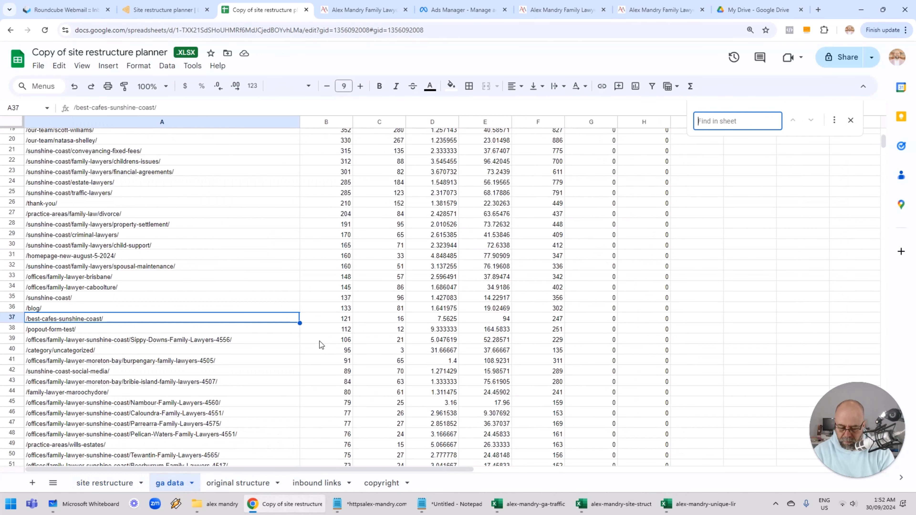
{"action": "type", "text": "social"}
{"action": "key", "text": "Escape"}
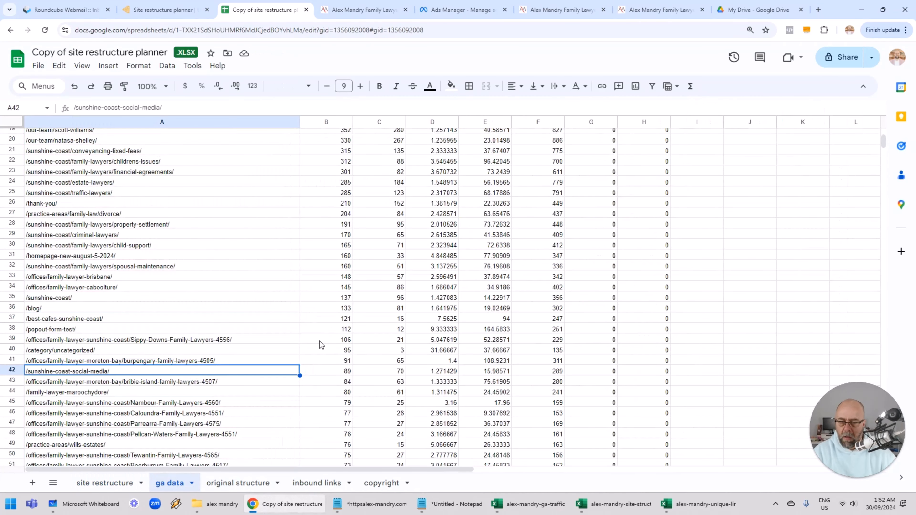
{"action": "left_click", "coordinate": [328, 373]}
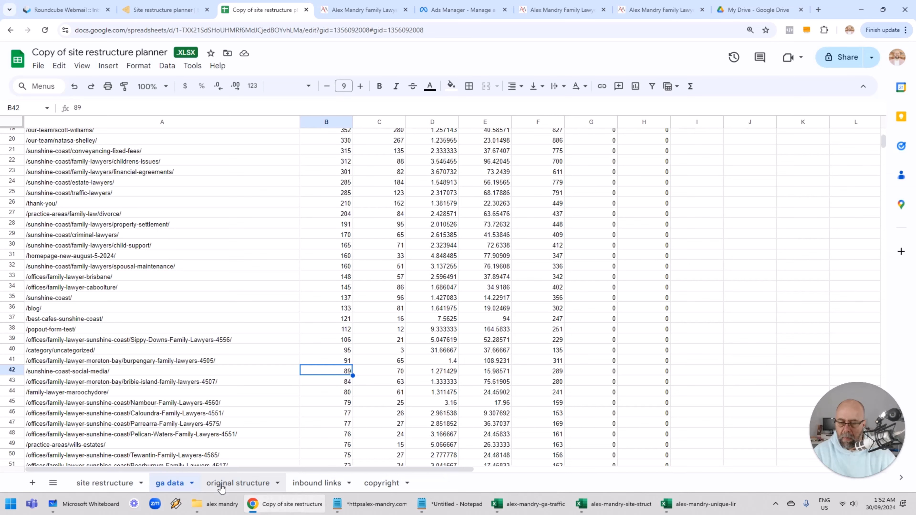
Set the traffic of sunshine-coast-social-media in row 34 of the site restructure sheet to 89.
{"action": "left_click", "coordinate": [104, 483]}
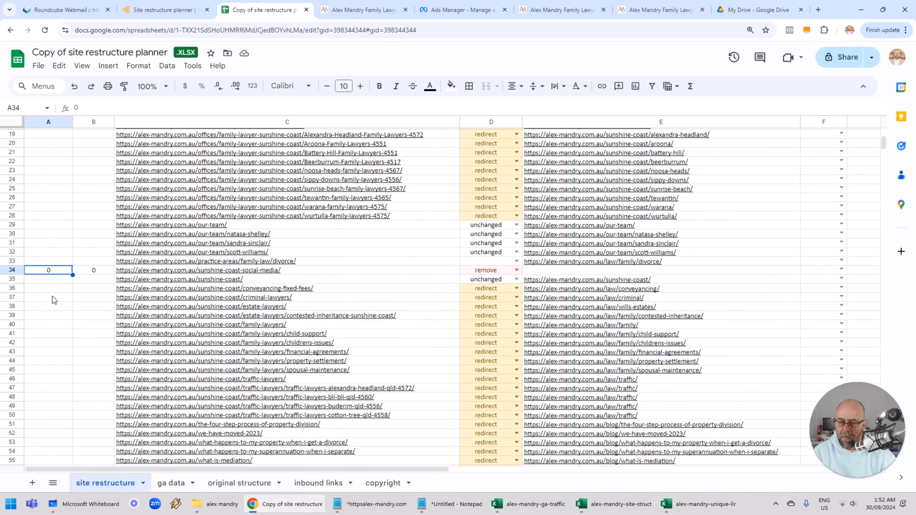
{"action": "type", "text": "89"}
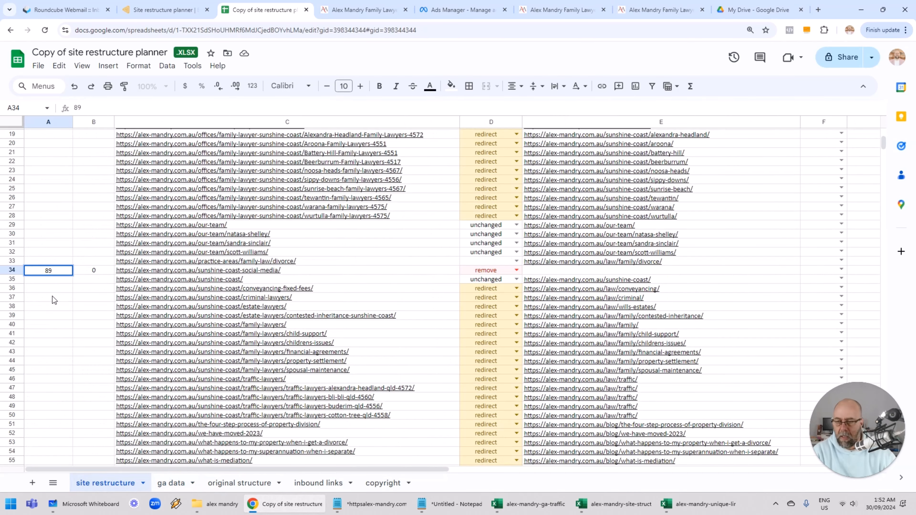
{"action": "key", "text": "Tab"}
{"action": "key", "text": "Tab"}
{"action": "key", "text": "Tab"}
{"action": "key", "text": "Tab"}
{"action": "key", "text": "Tab"}
{"action": "key", "text": "Tab"}
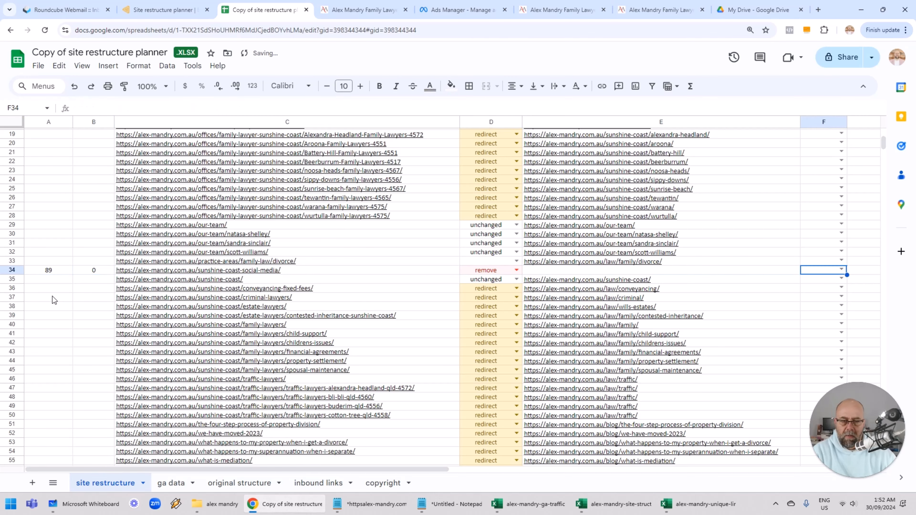
{"action": "key", "text": "shift+Tab"}
{"action": "key", "text": "shift+Tab"}
{"action": "key", "text": "shift+Tab"}
{"action": "key", "text": "shift+Tab"}
{"action": "key", "text": "shift+Tab"}
{"action": "key", "text": "shift+Tab"}
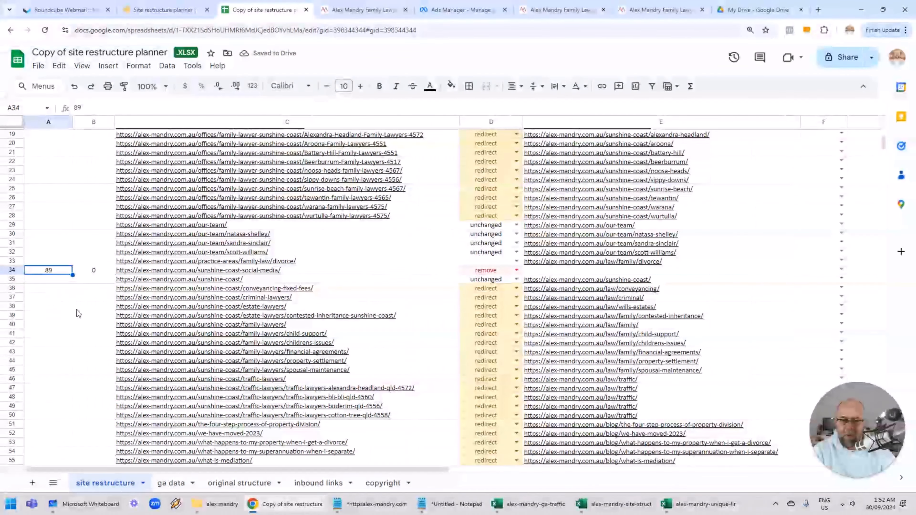
Review the site restructure list from the header row down to the last URL in row 56.
{"action": "scroll", "coordinate": [416, 276], "scroll_direction": "up", "scroll_amount": 6}
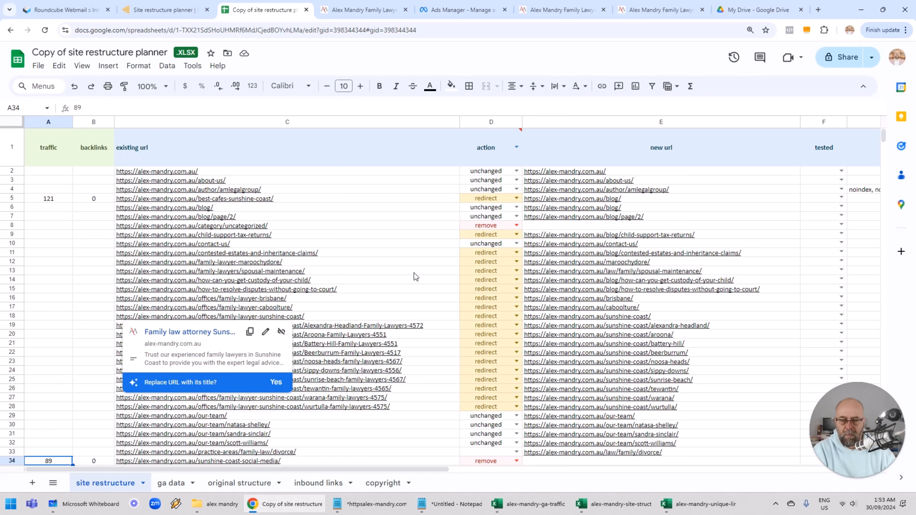
{"action": "left_click", "coordinate": [757, 336]}
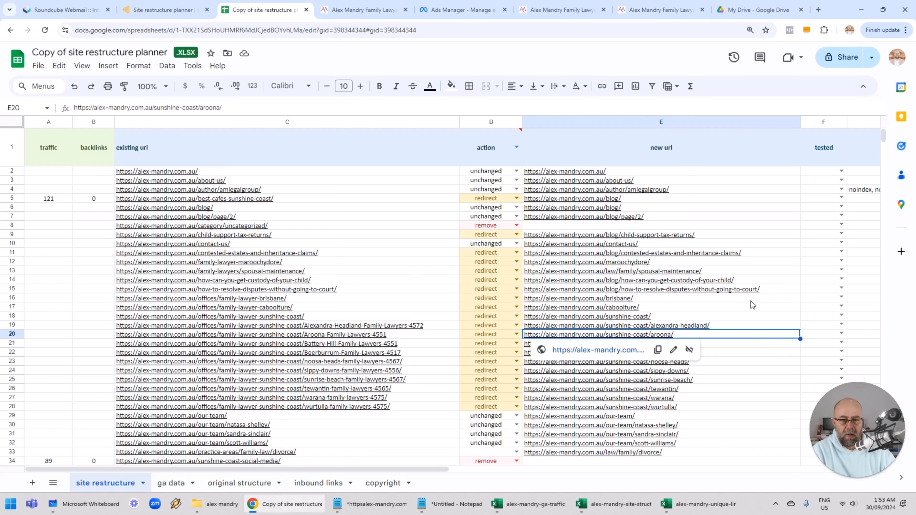
{"action": "scroll", "coordinate": [751, 300], "scroll_direction": "down", "scroll_amount": 10}
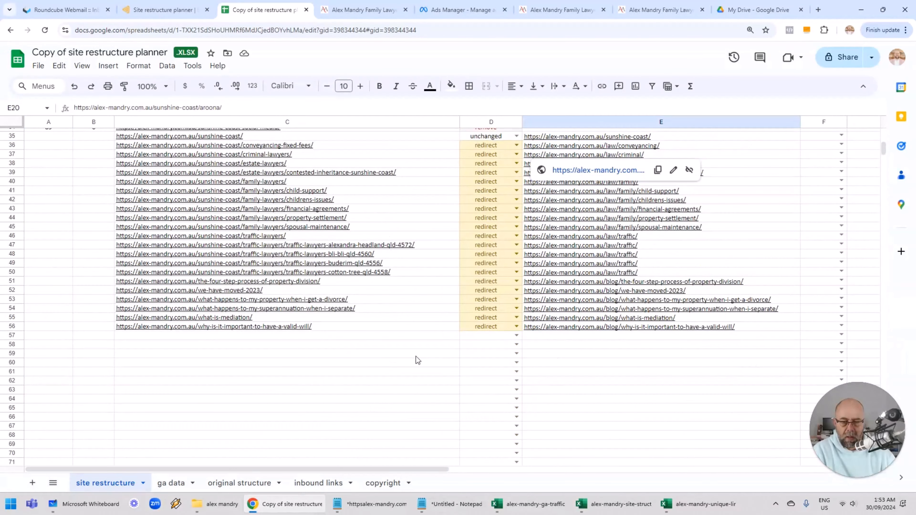